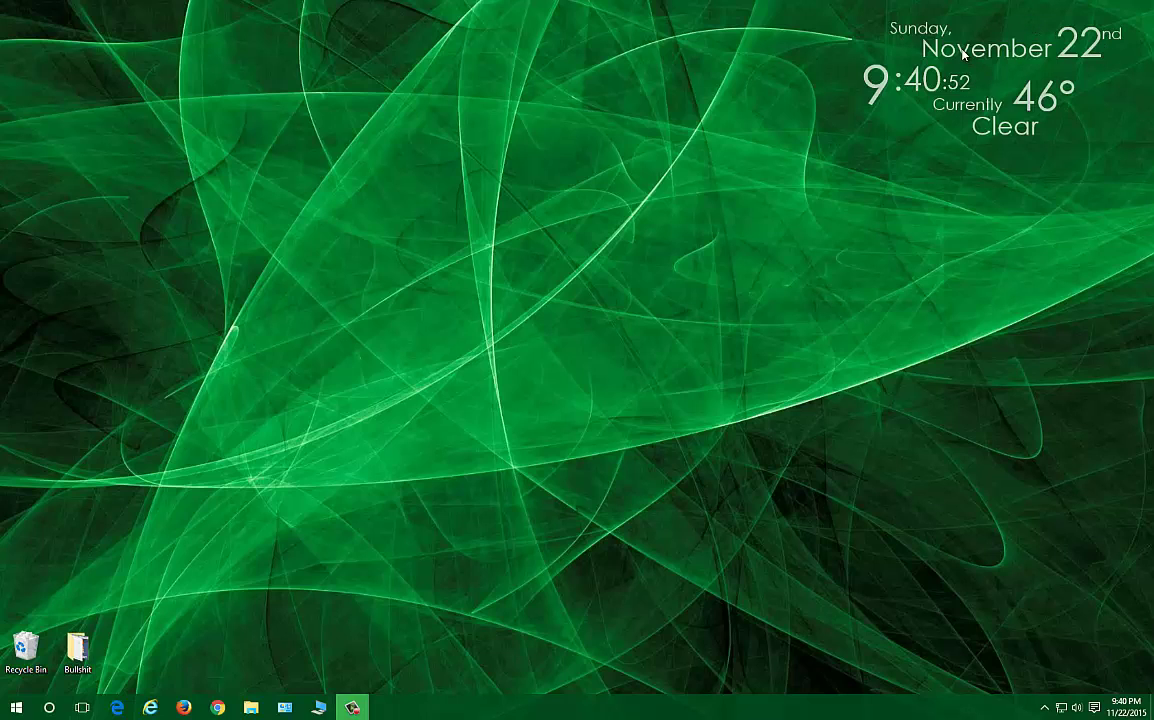
# Step: Nudge the date and clock widgets into slightly new positions on the desktop
pyautogui.moveTo(969, 55)
pyautogui.mouseDown()
pyautogui.moveTo(930, 60)
pyautogui.moveTo(745, 212)
pyautogui.moveTo(988, 40)
pyautogui.moveTo(985, 56)
pyautogui.mouseUp()
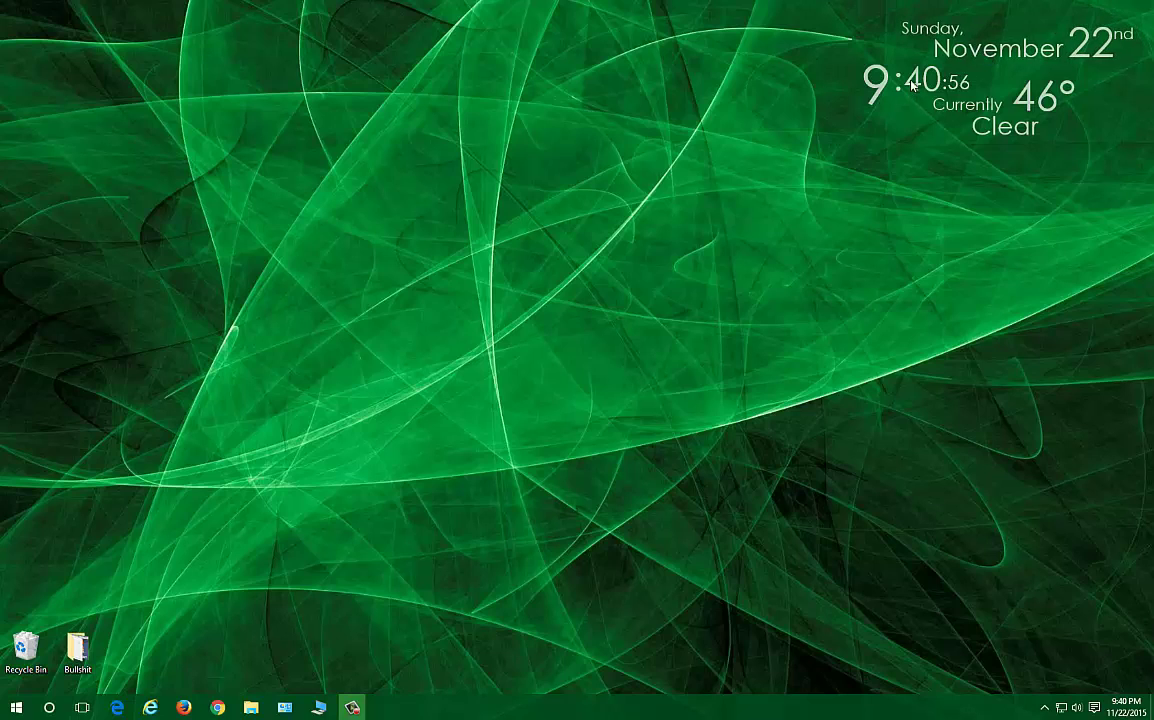
pyautogui.moveTo(912, 85)
pyautogui.mouseDown()
pyautogui.moveTo(861, 87)
pyautogui.moveTo(909, 84)
pyautogui.mouseUp()
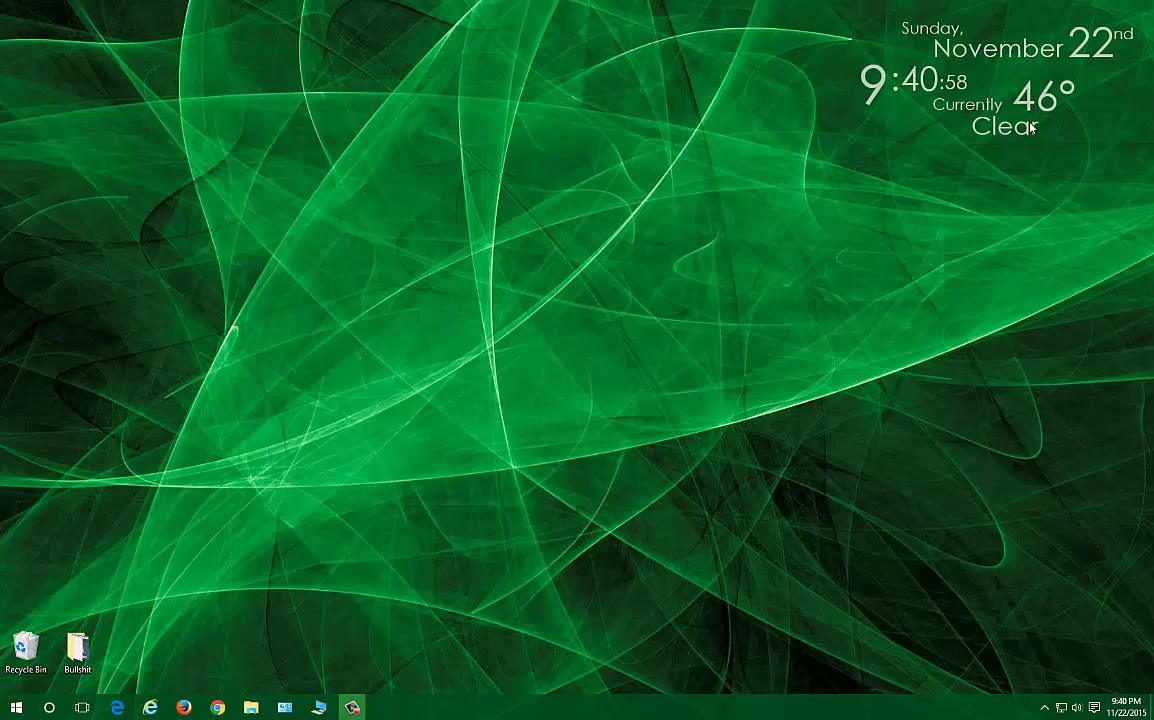
pyautogui.moveTo(1032, 127)
pyautogui.mouseDown()
pyautogui.moveTo(965, 170)
pyautogui.moveTo(985, 125)
pyautogui.moveTo(1032, 127)
pyautogui.mouseUp()
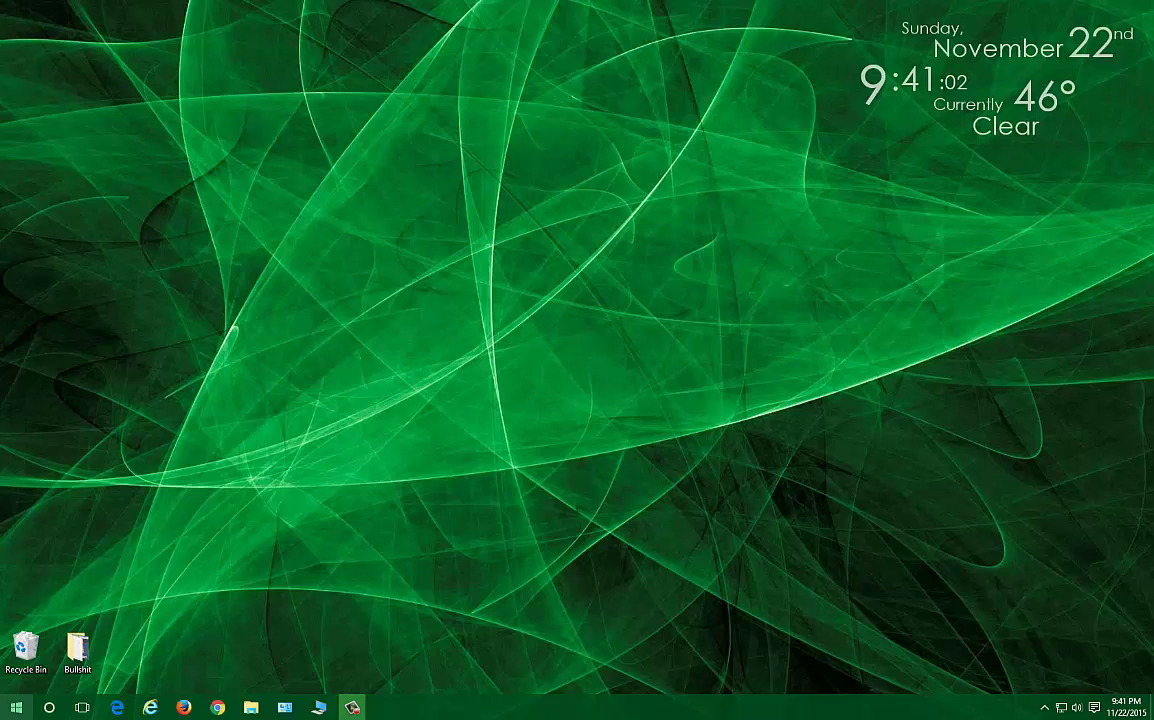
pyautogui.click(17, 708)
pyautogui.click(17, 708)
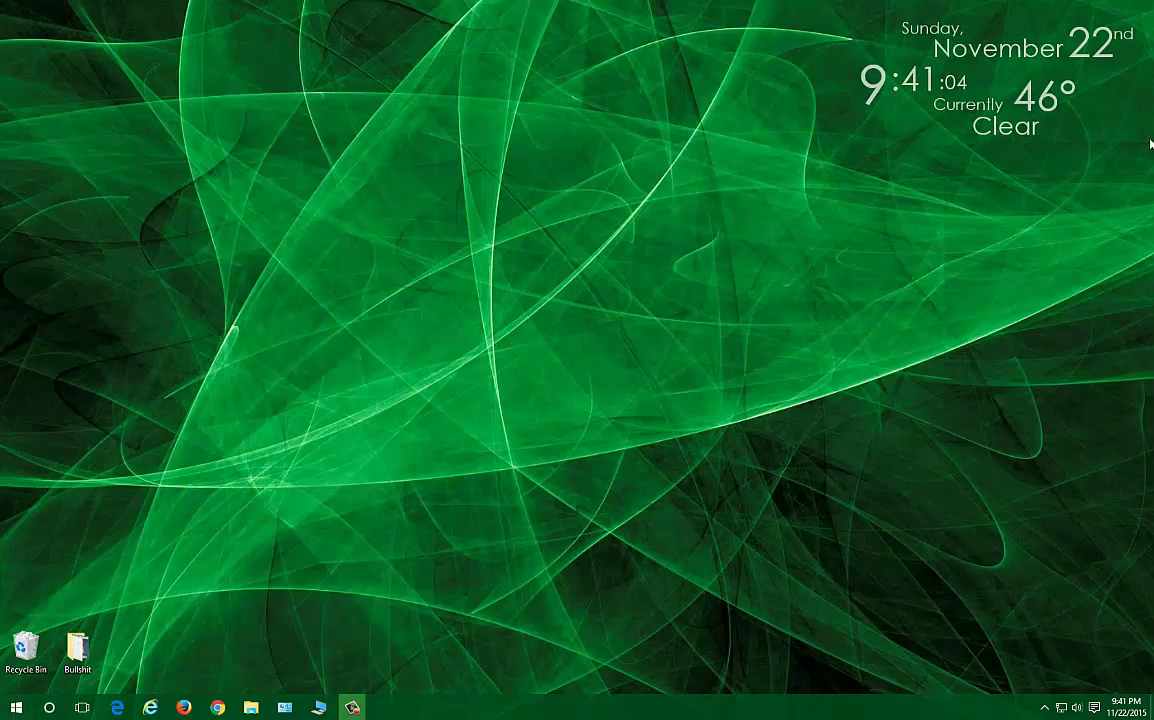
pyautogui.click(17, 708)
pyautogui.click(15, 710)
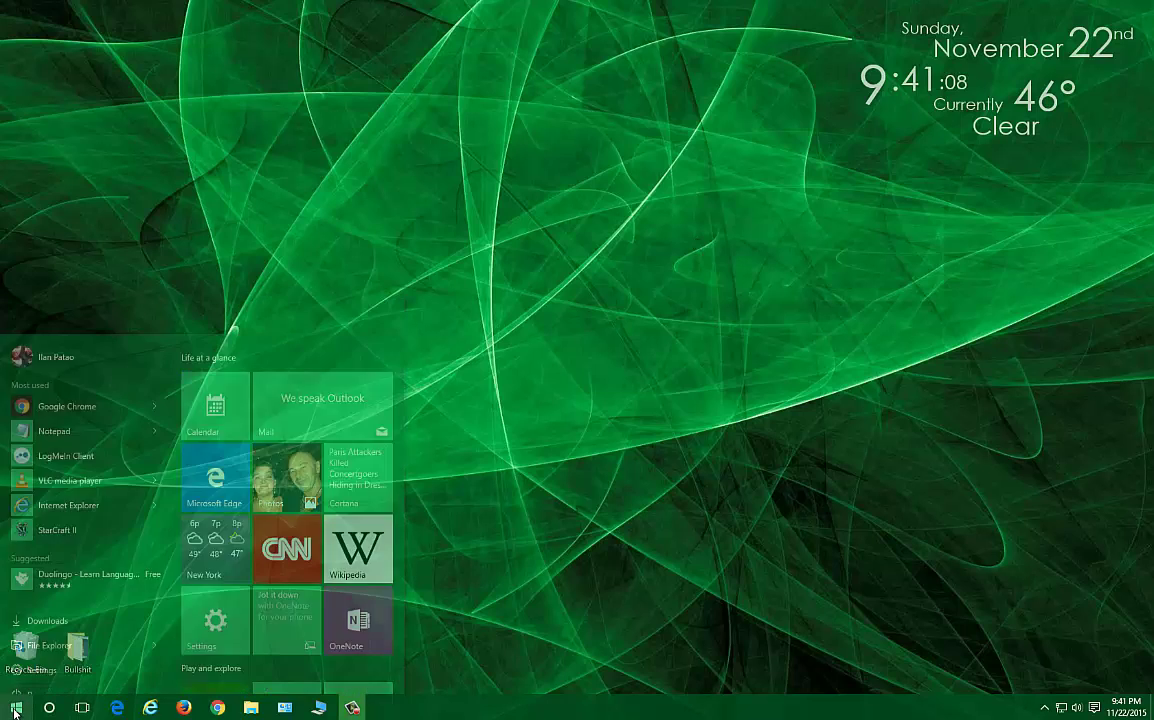
pyautogui.click(1046, 708)
# Step: Review the Colors options in the Windows Personalization settings and close the Settings window
pyautogui.click(1094, 707)
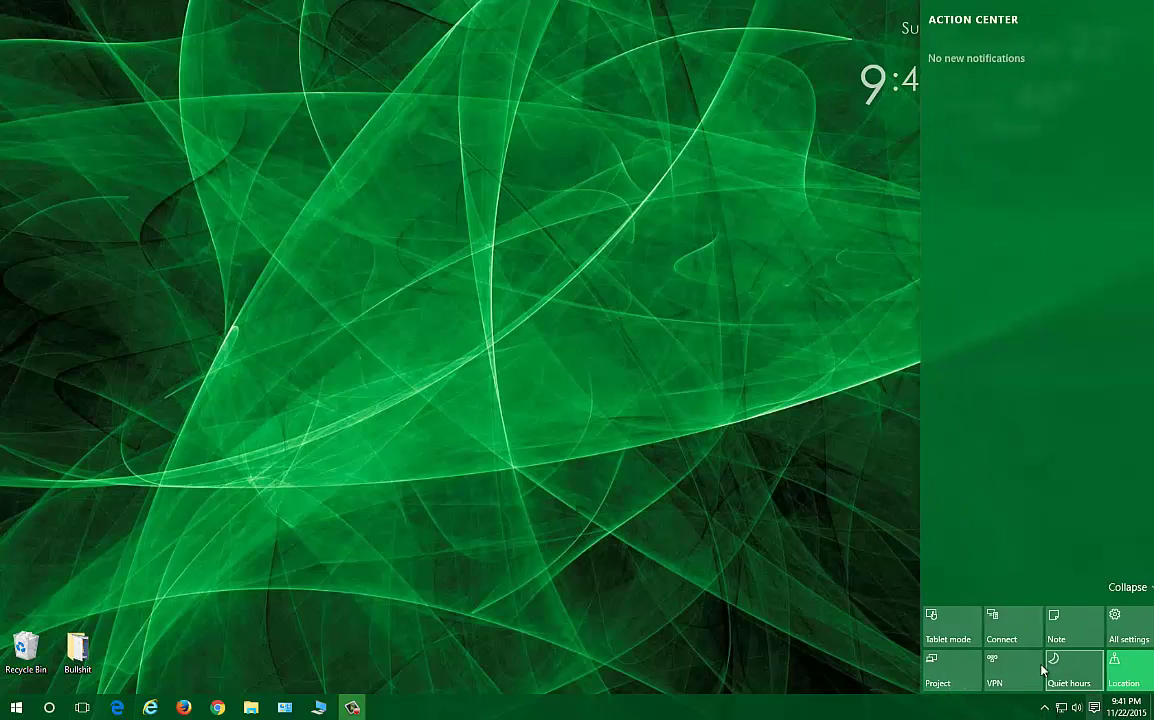
pyautogui.click(1125, 625)
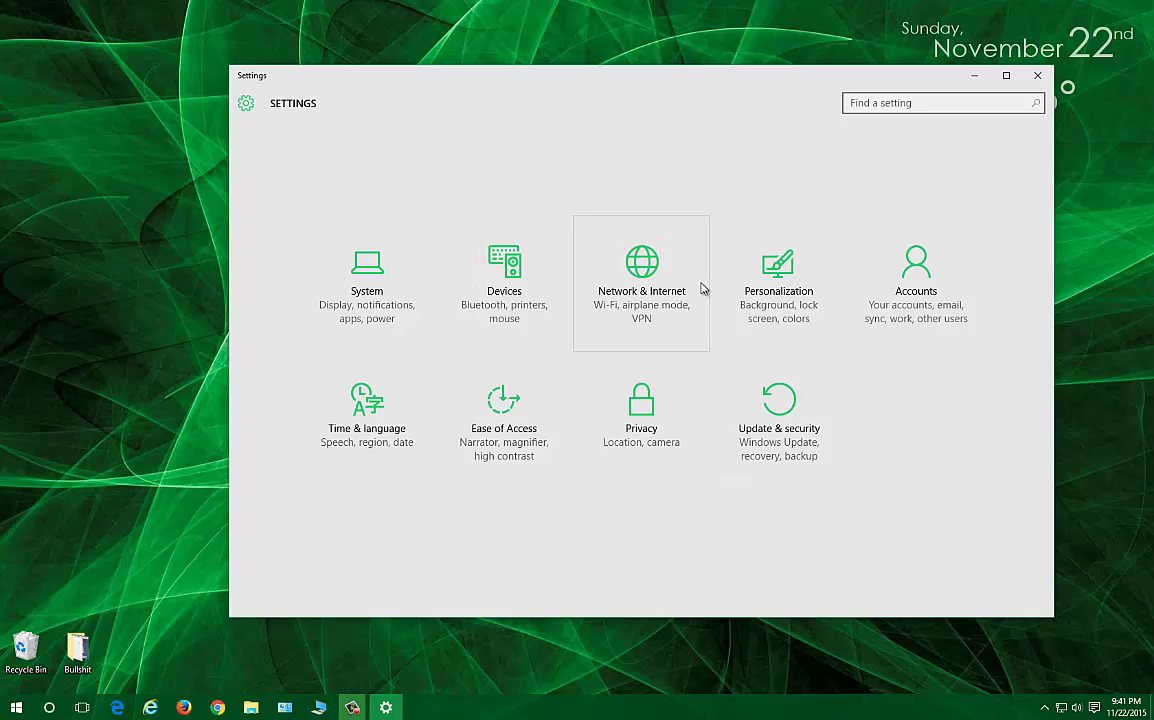
pyautogui.click(793, 303)
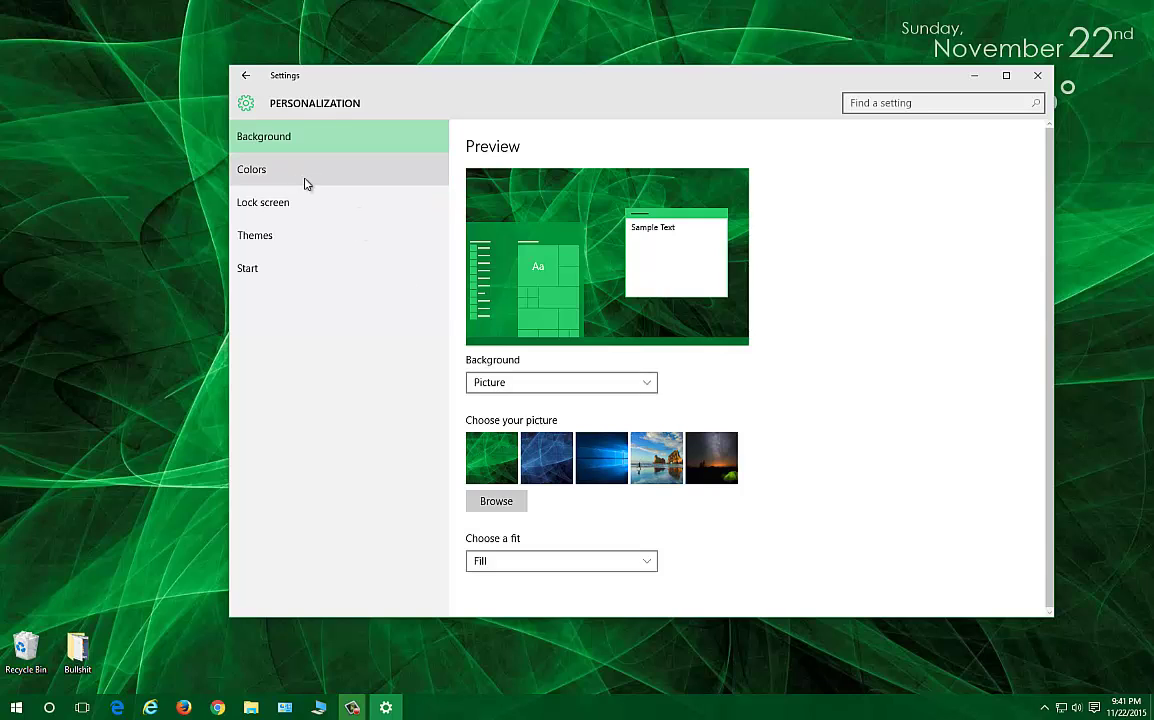
pyautogui.click(272, 172)
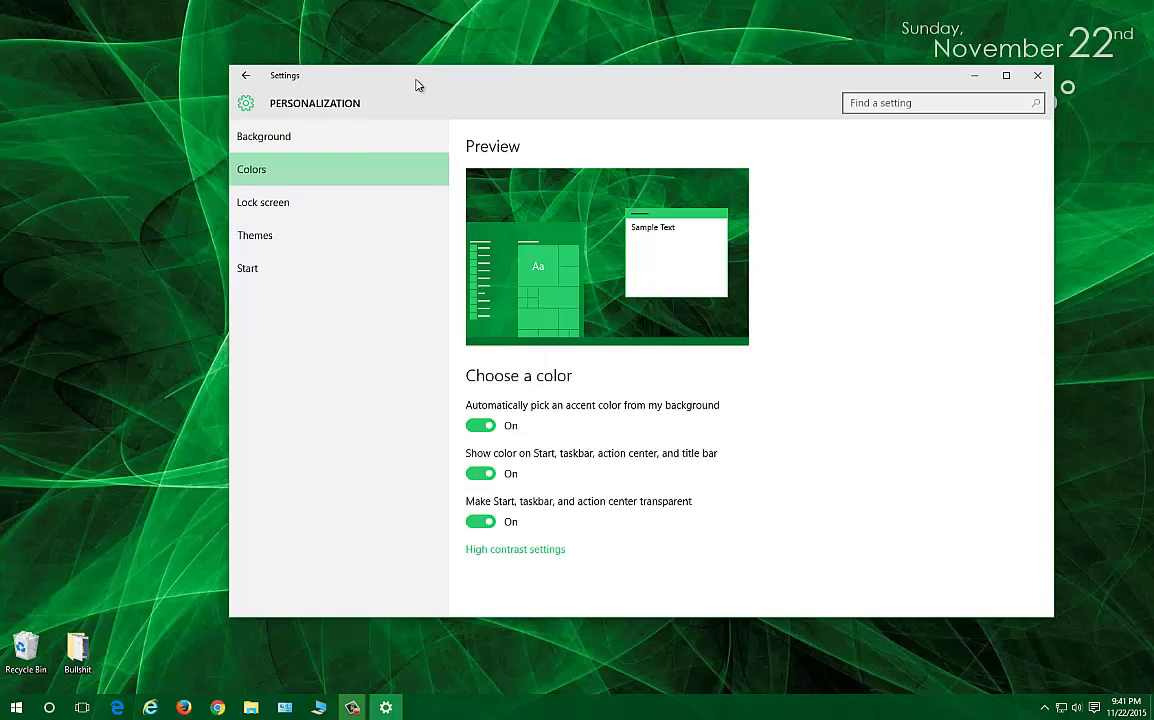
pyautogui.moveTo(417, 85); pyautogui.dragTo(378, 91)
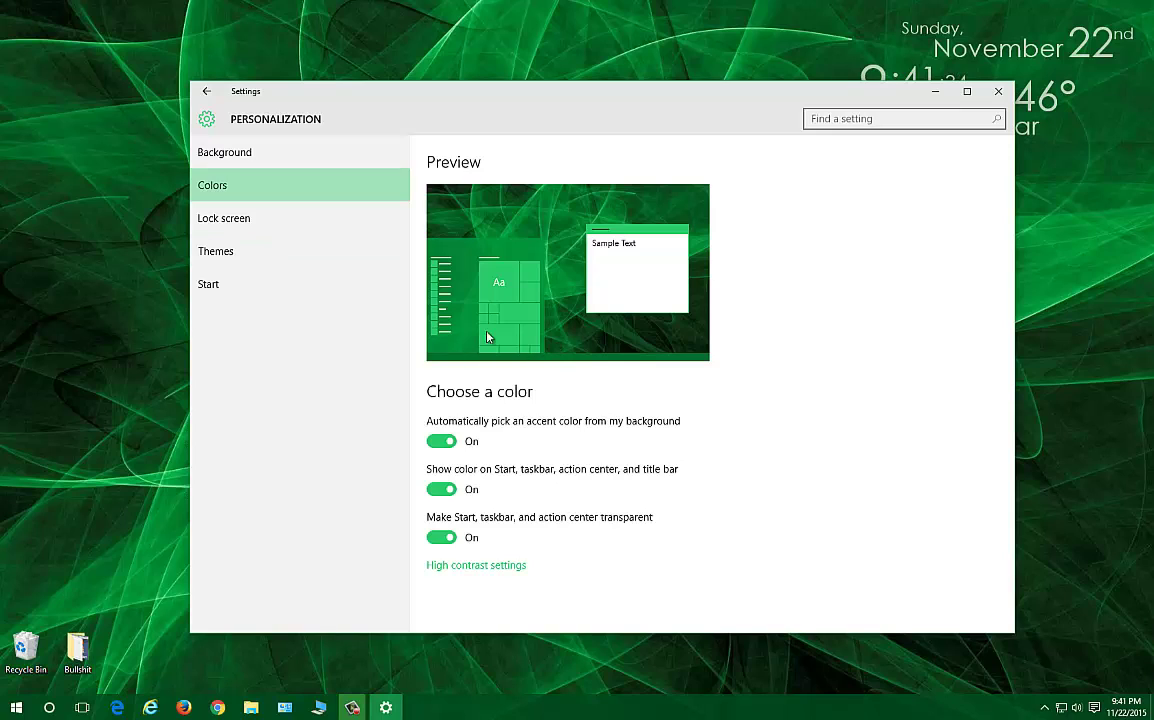
pyautogui.click(999, 93)
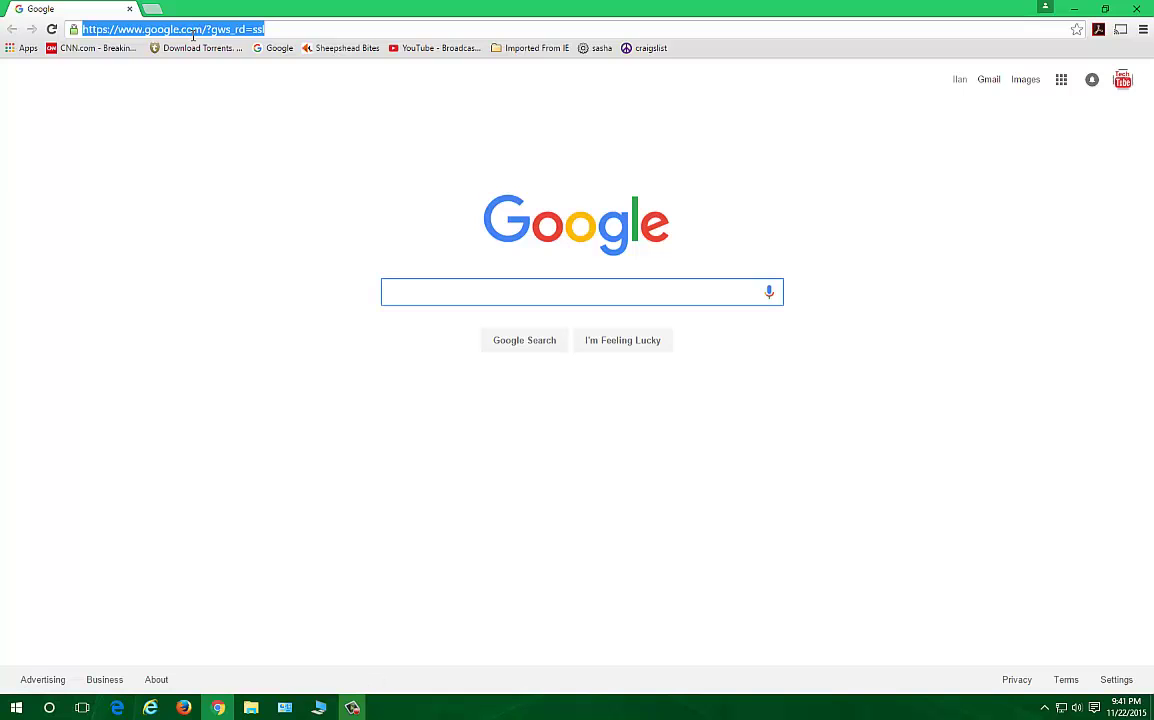
# Step: View the WindowBlinds product page on the Stardock website in Chrome and close the browser
pyautogui.write('stardock')
pyautogui.press('Return')
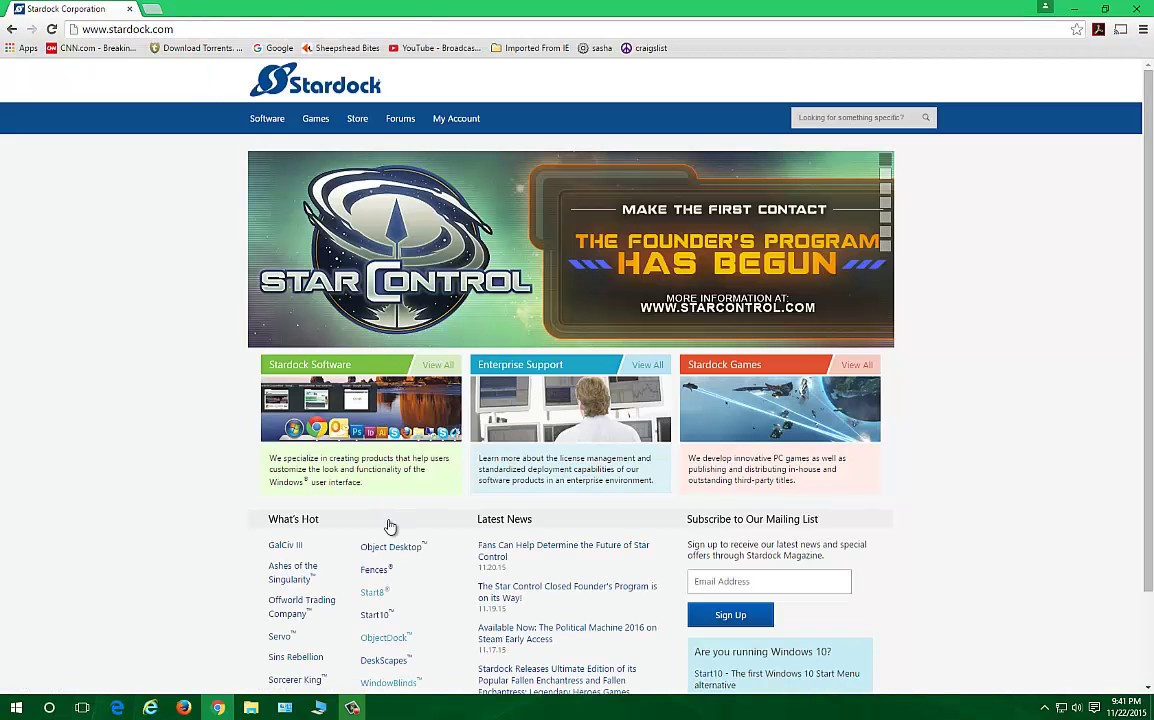
pyautogui.scroll(-1, 390, 527)
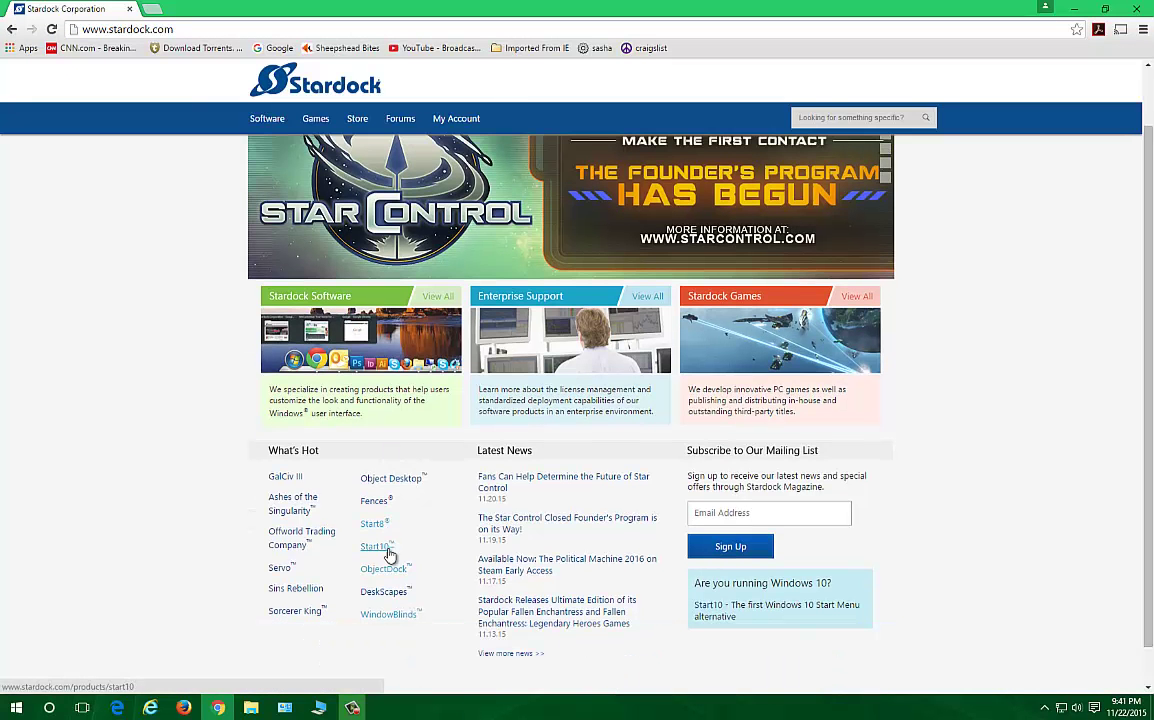
pyautogui.click(393, 616)
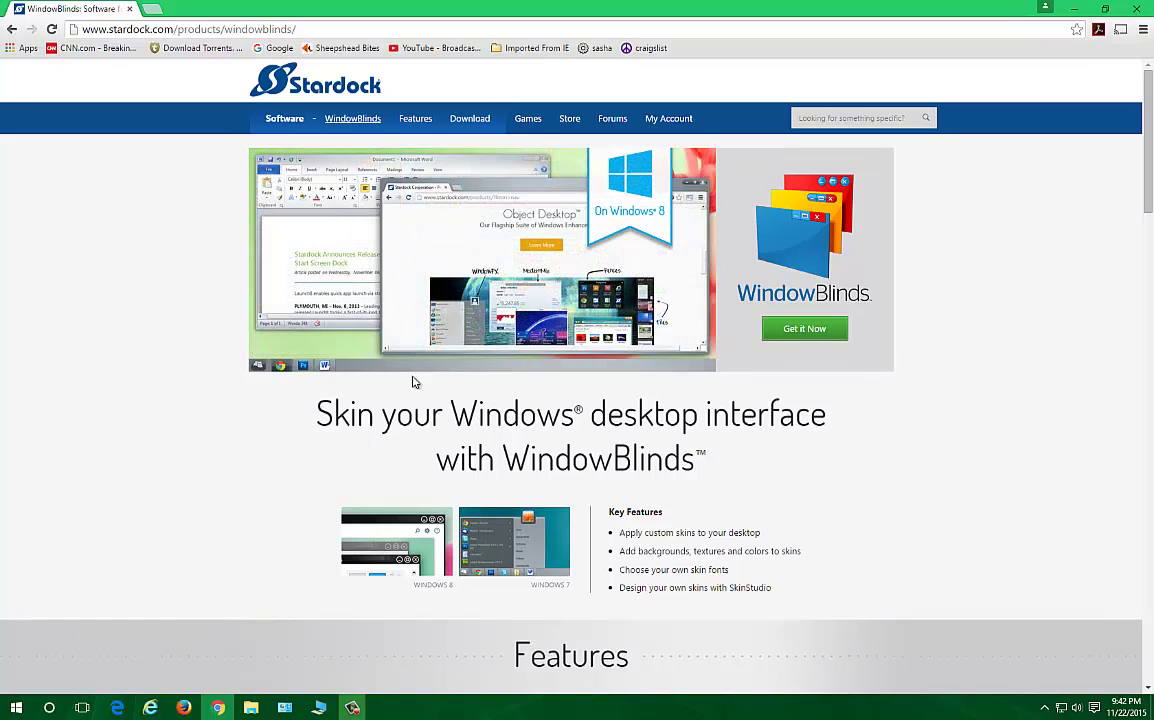
pyautogui.rightClick(498, 5)
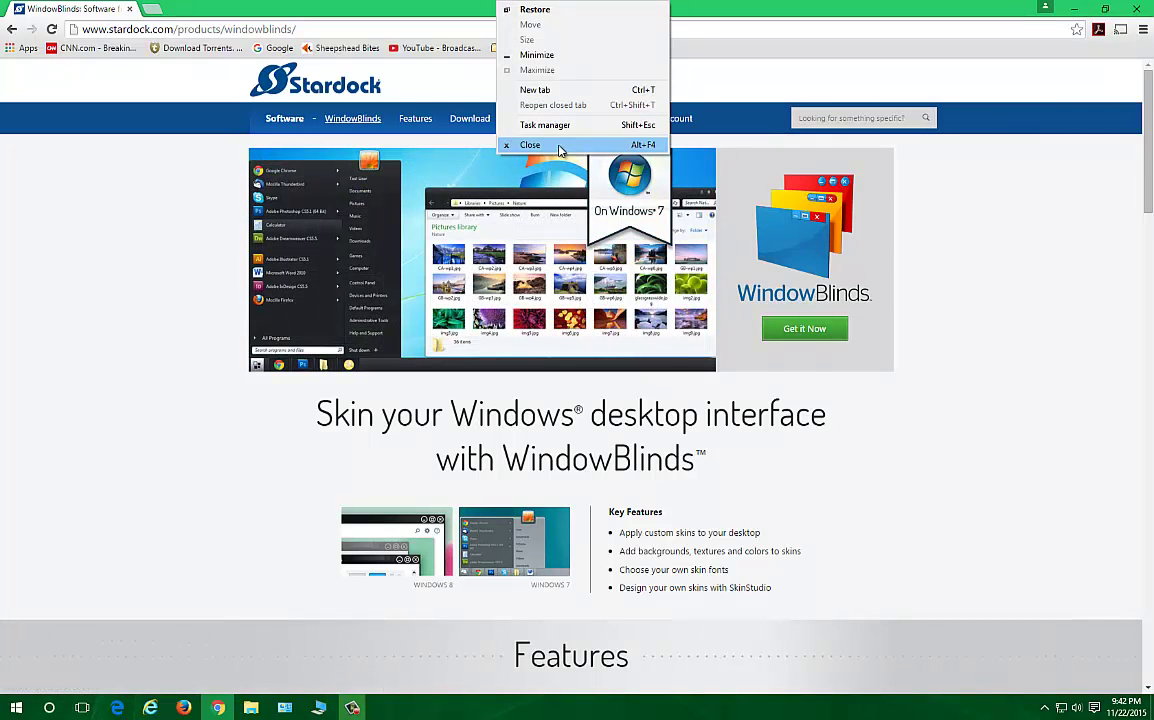
pyautogui.click(558, 146)
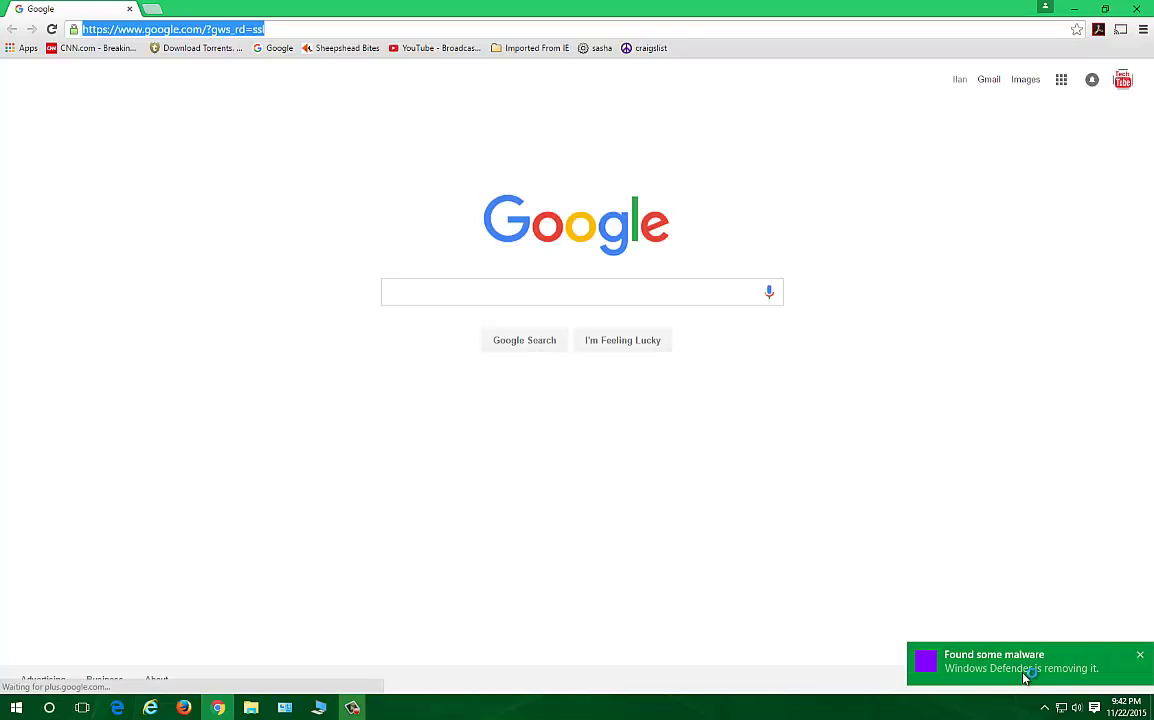
# Step: Dismiss the malware notification, search Google for rainmeter and open the official Rainmeter website
pyautogui.click(1139, 661)
pyautogui.click(394, 292)
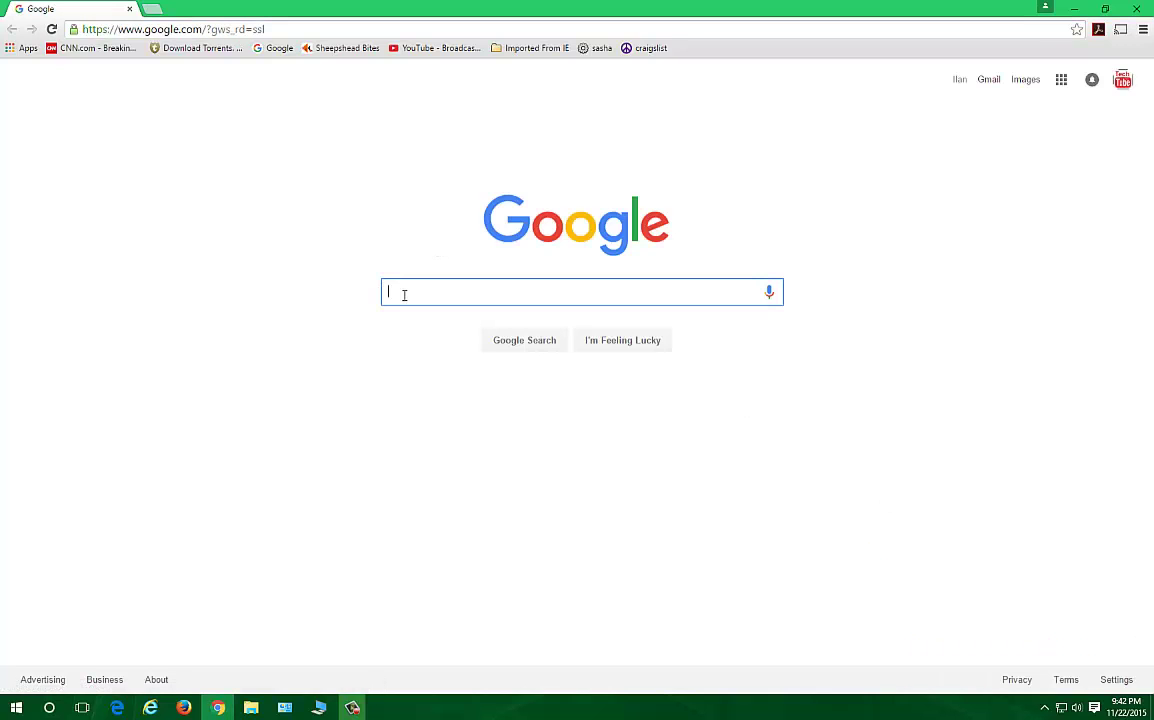
pyautogui.write('rainm')
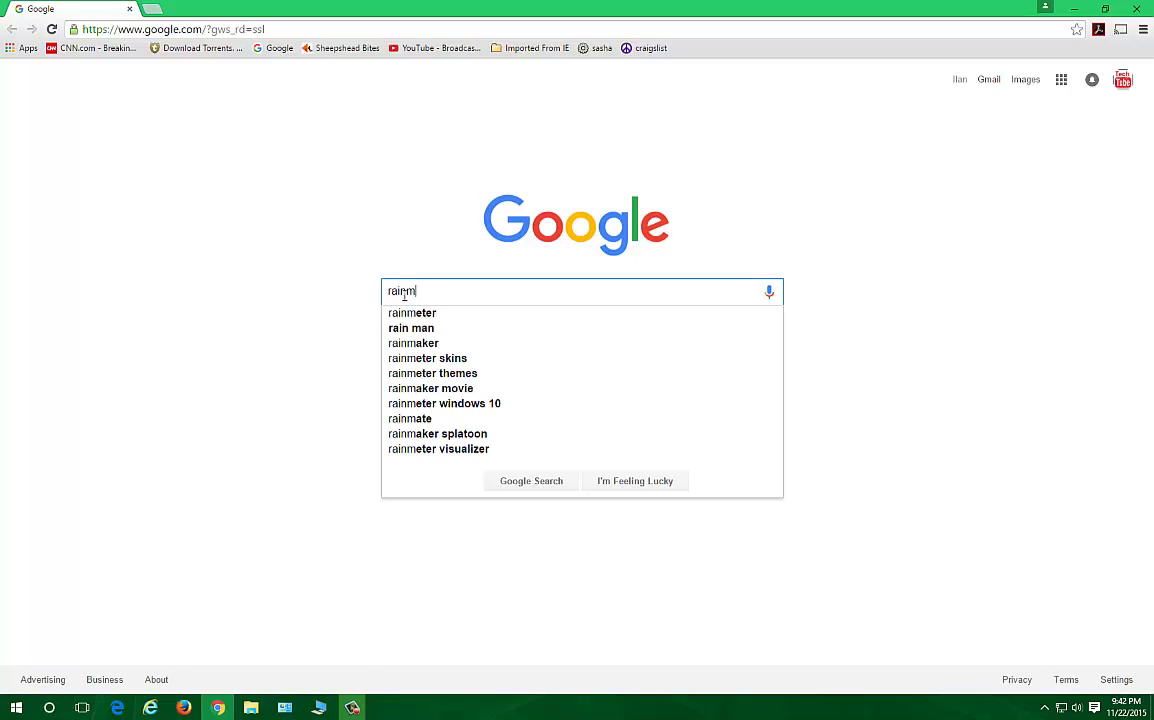
pyautogui.write('eter')
pyautogui.press('Return')
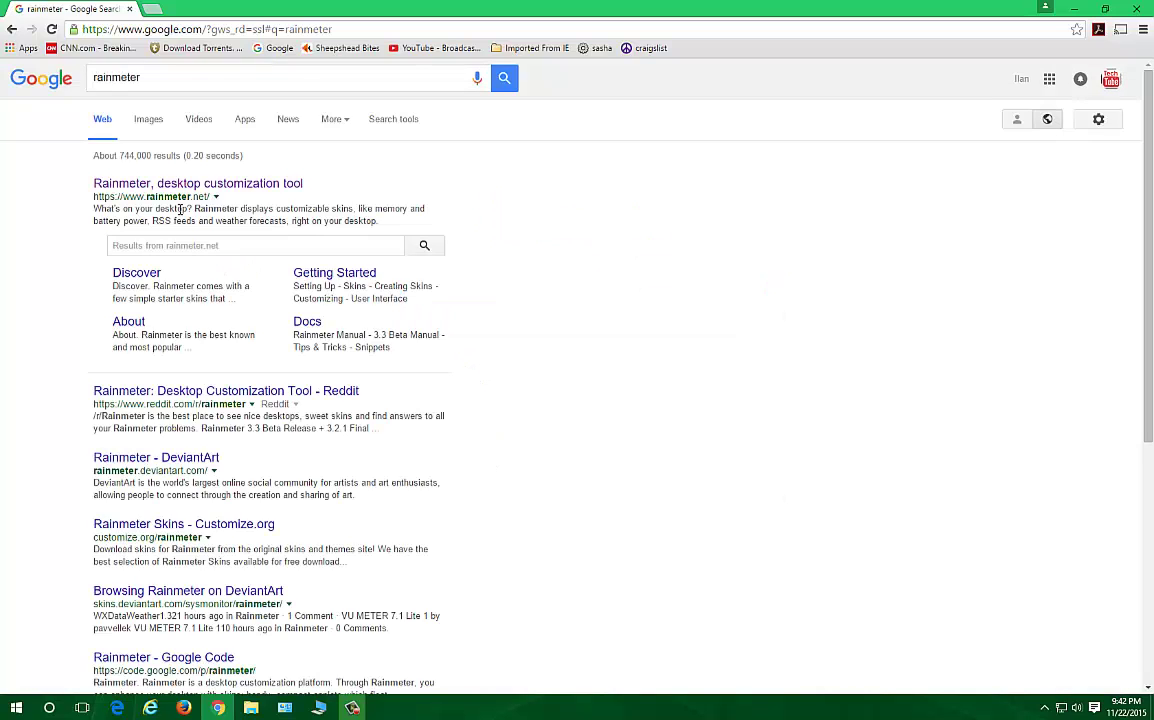
pyautogui.click(137, 186)
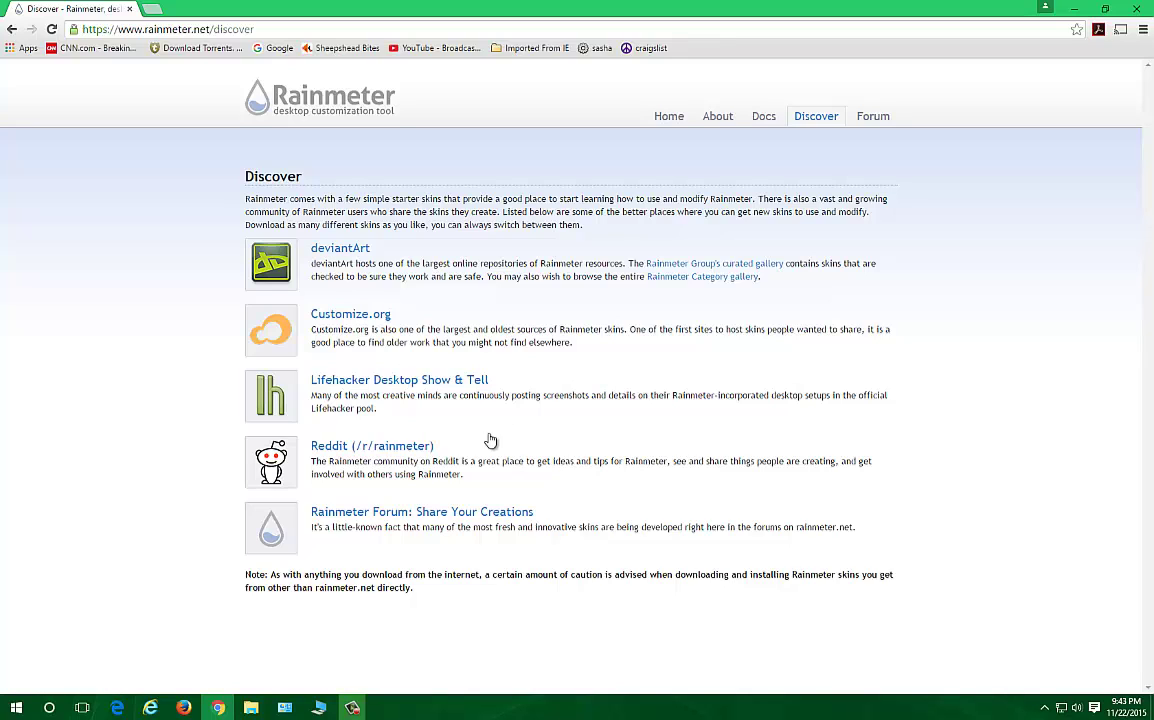
# Step: Leave the browser and open Rainmeter's Manage window from the desktop
pyautogui.rightClick(477, 8)
pyautogui.click(513, 54)
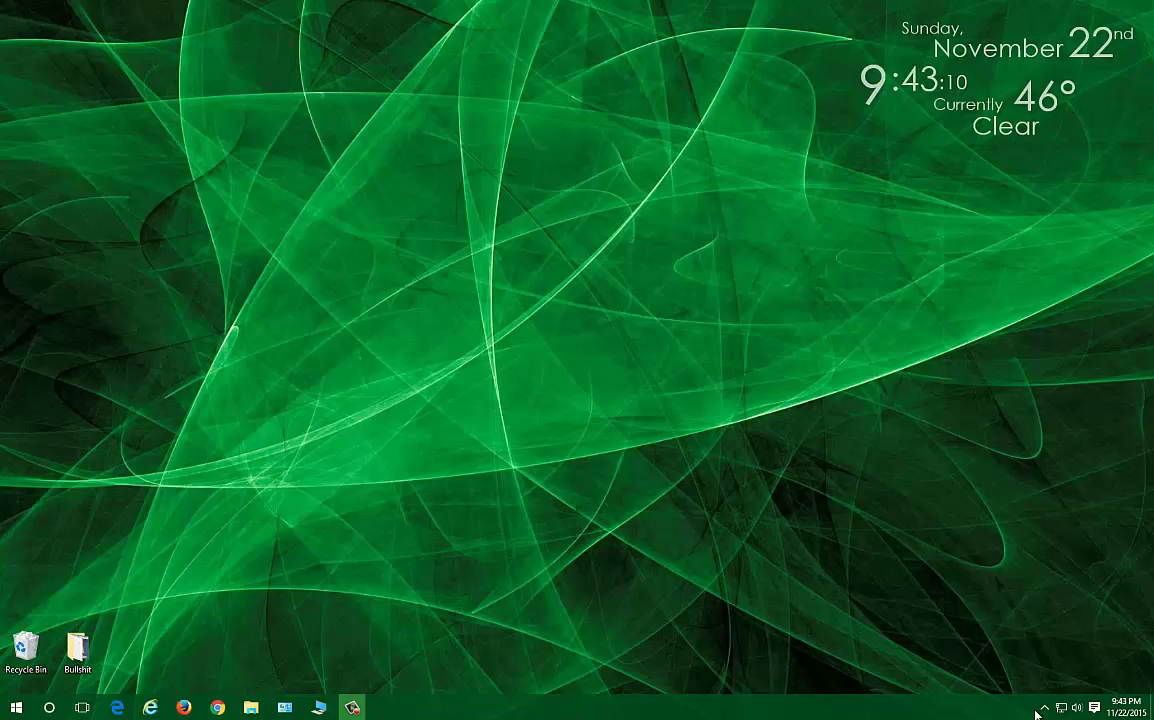
pyautogui.click(1043, 708)
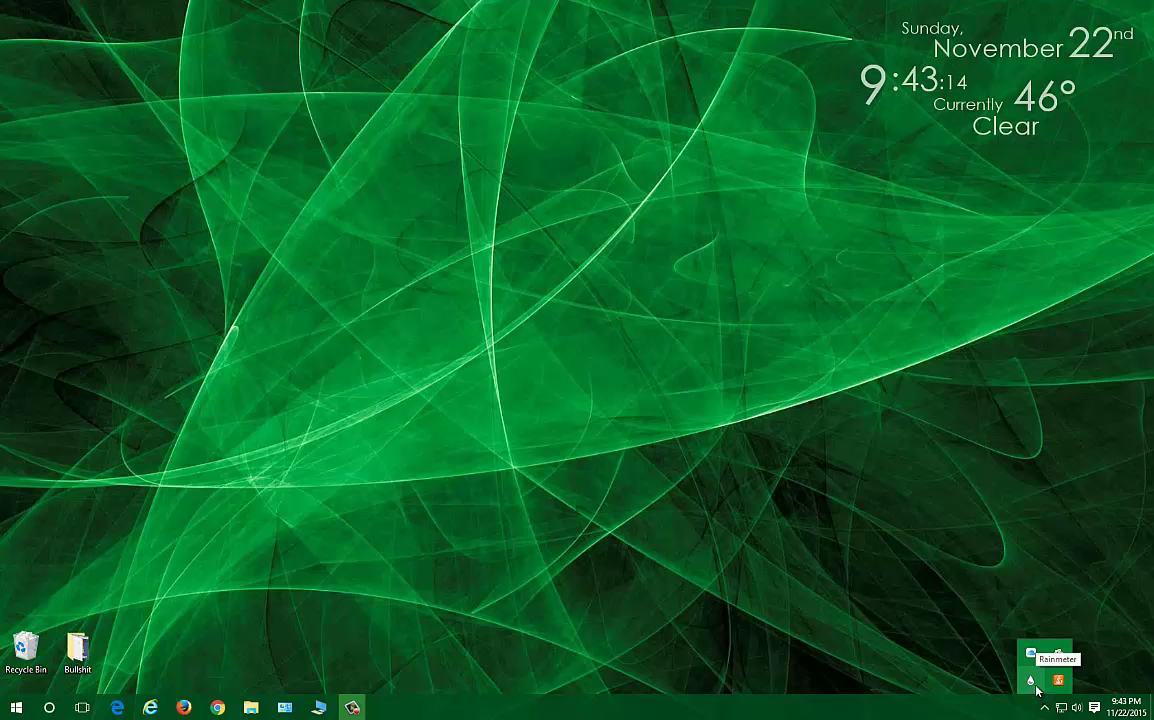
pyautogui.rightClick(1036, 687)
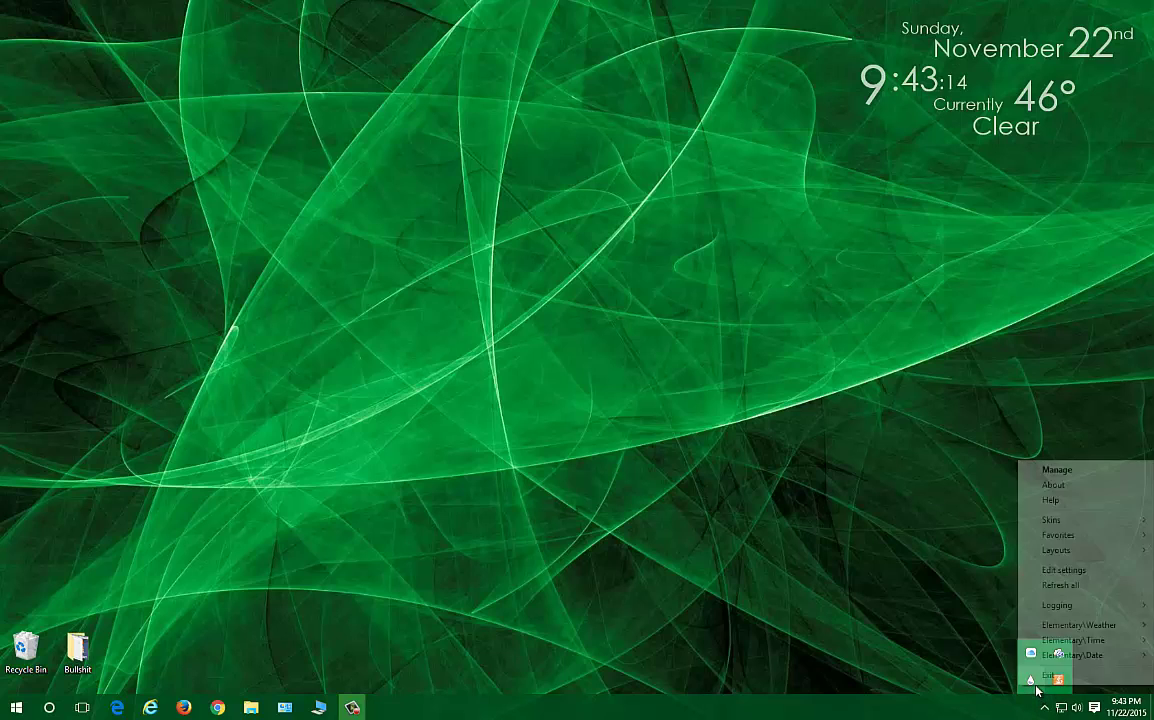
pyautogui.click(1062, 471)
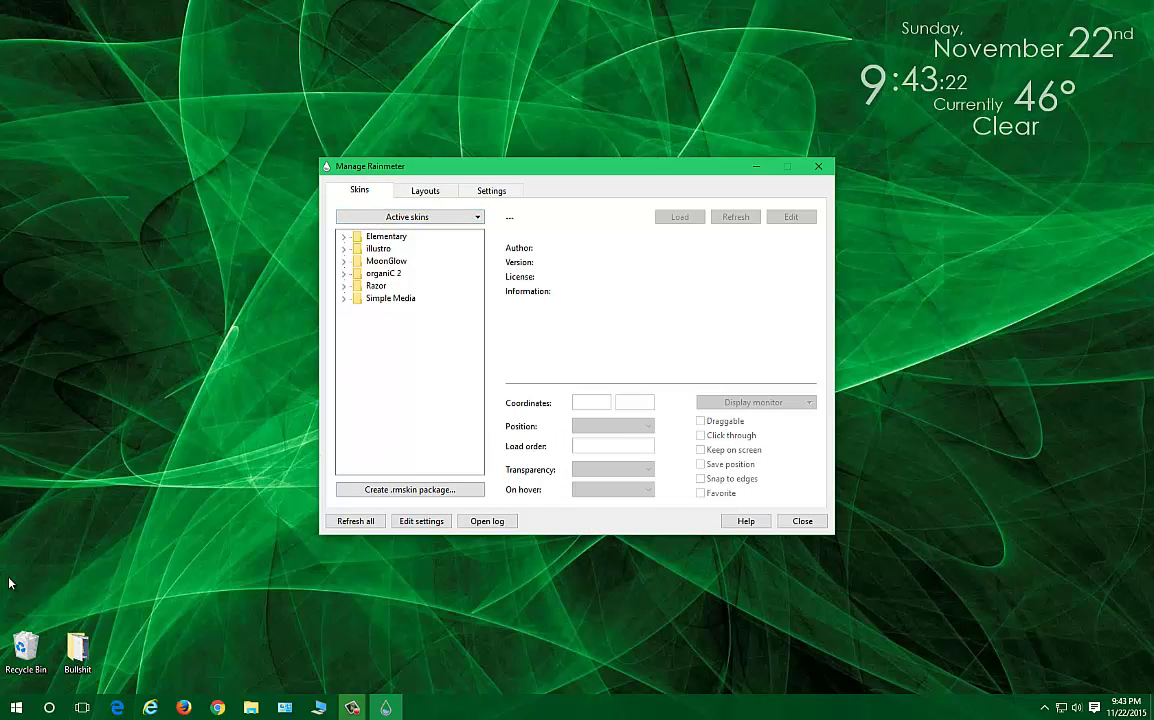
# Step: Load the DateTime-20d-Turq.ini skin from the DateTime folder of Simple Media
pyautogui.click(343, 298)
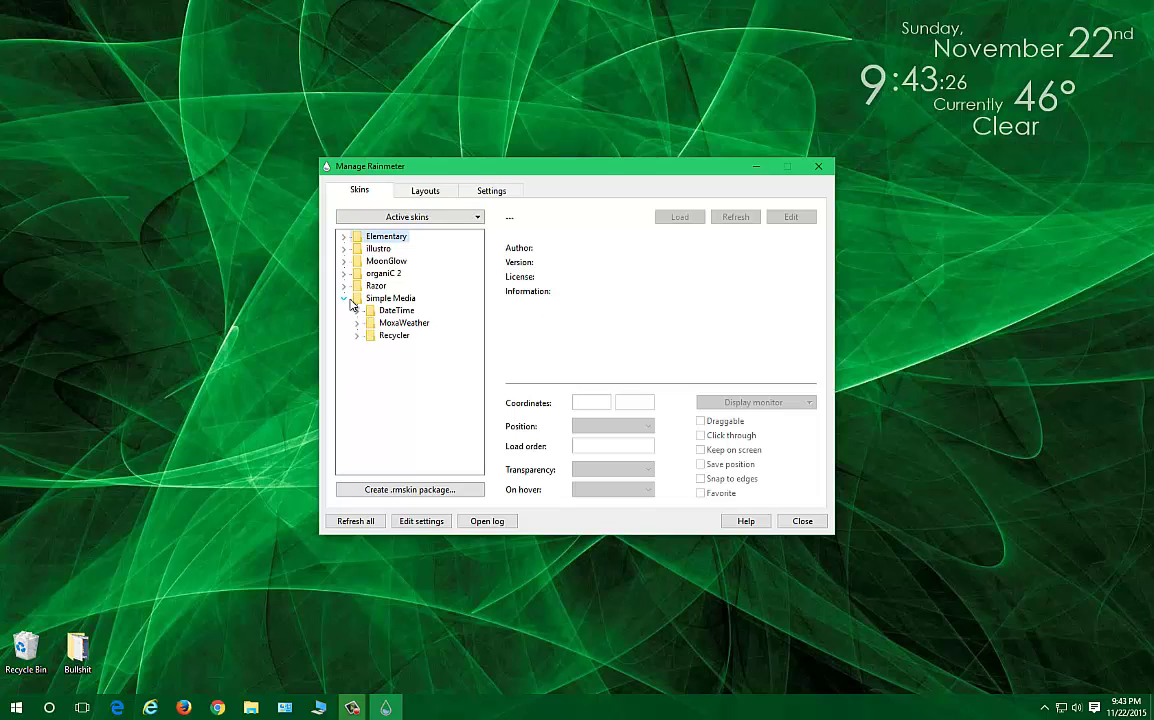
pyautogui.click(357, 310)
pyautogui.click(435, 323)
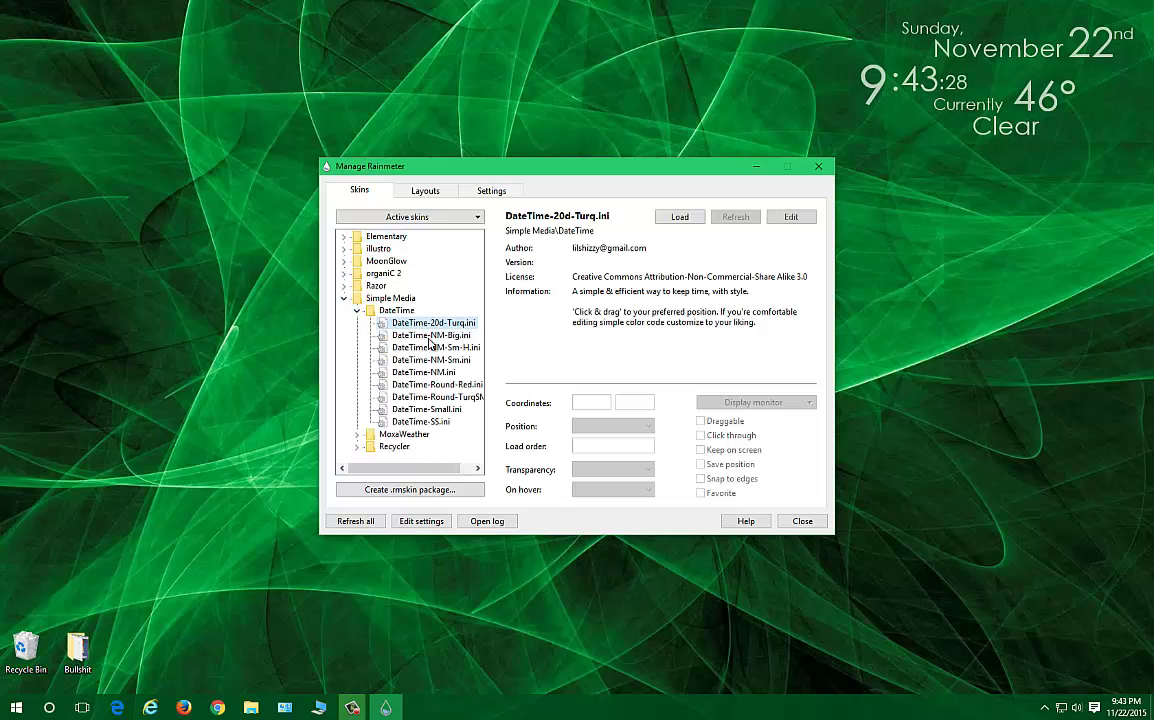
pyautogui.click(679, 217)
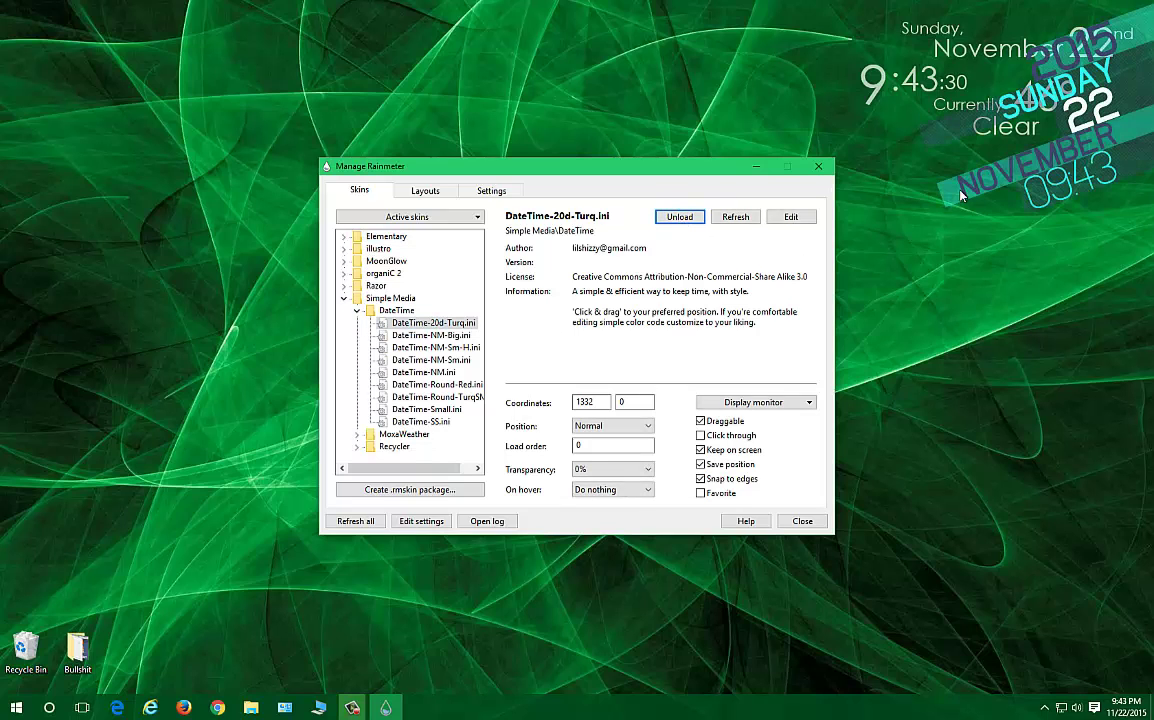
# Step: Move the turquoise DateTime skin below the existing widgets to about 1183, 221, and unload it
pyautogui.moveTo(965, 180); pyautogui.dragTo(980, 333)
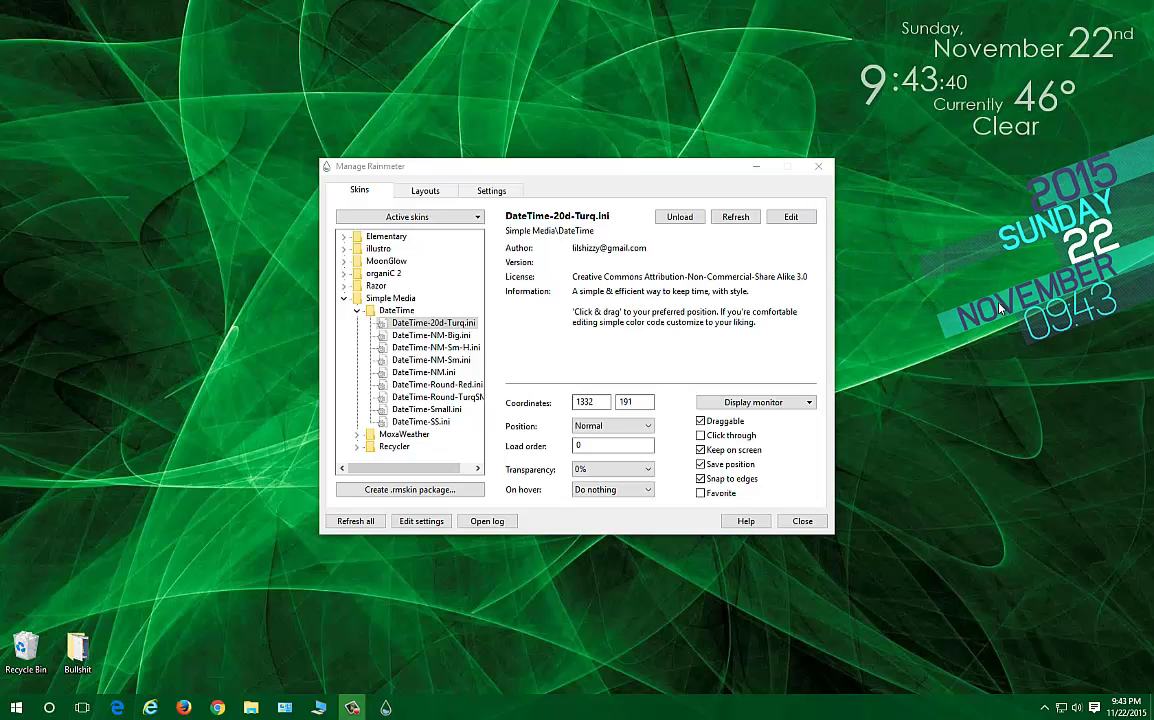
pyautogui.moveTo(1040, 323); pyautogui.dragTo(856, 282)
pyautogui.click(680, 217)
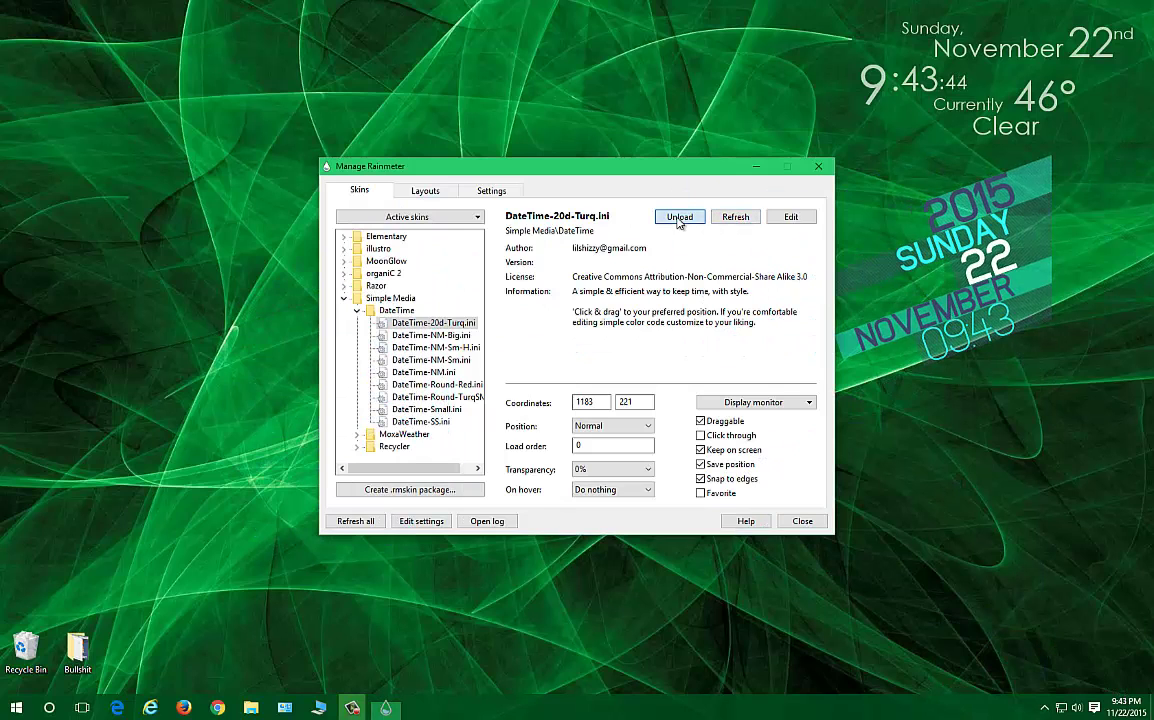
# Step: Load the DateTime-NM-Big.ini skin at about 1066, 208 and move the Manage Rainmeter window clear of it
pyautogui.click(430, 335)
pyautogui.click(680, 217)
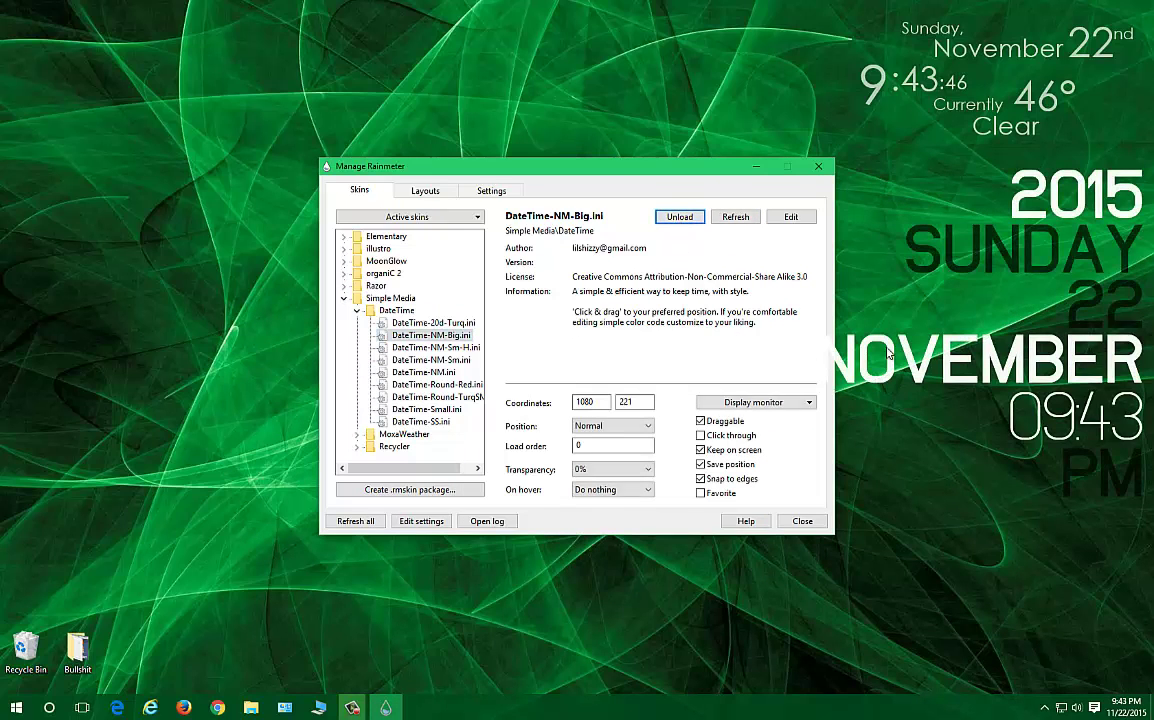
pyautogui.moveTo(975, 400); pyautogui.dragTo(1025, 355)
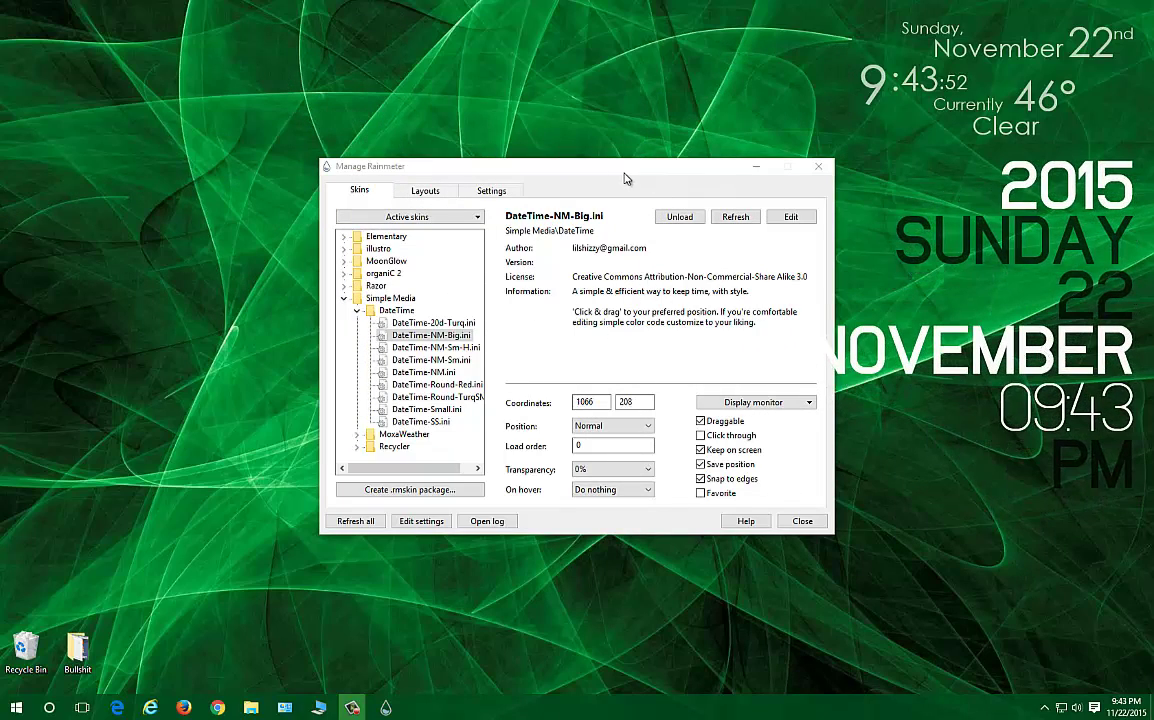
pyautogui.moveTo(621, 168); pyautogui.dragTo(457, 168)
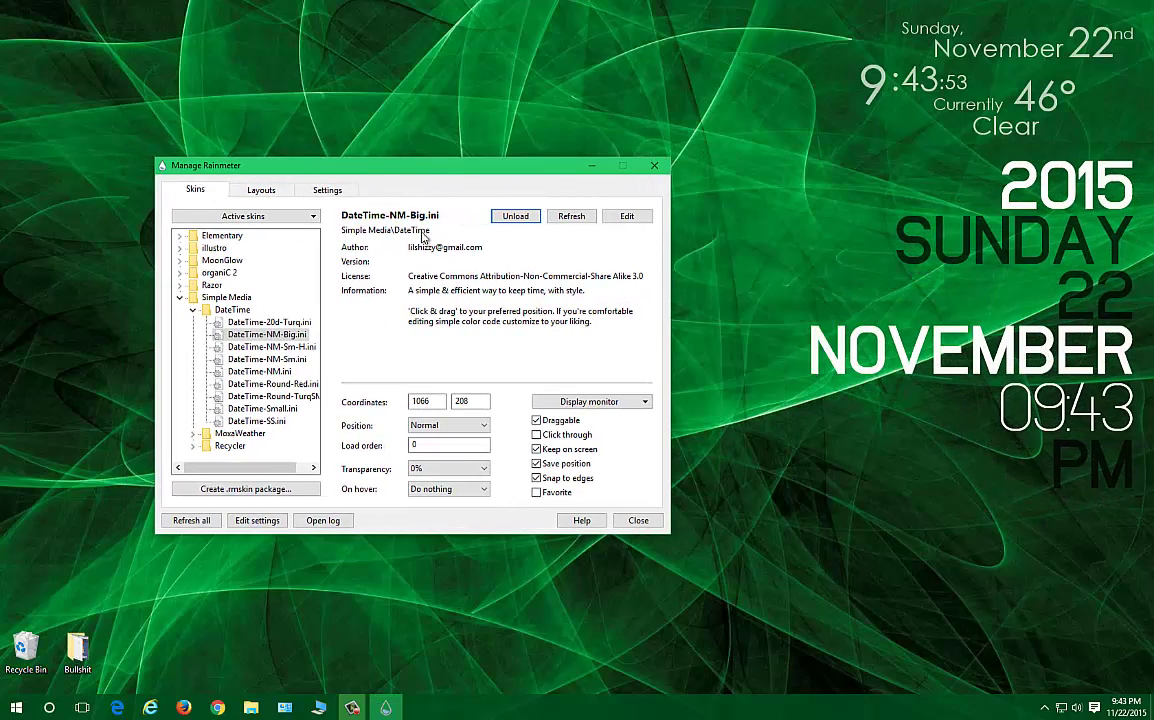
# Step: Unload the DateTime-NM-Big.ini skin and collapse the DateTime and Simple Media folders
pyautogui.click(512, 216)
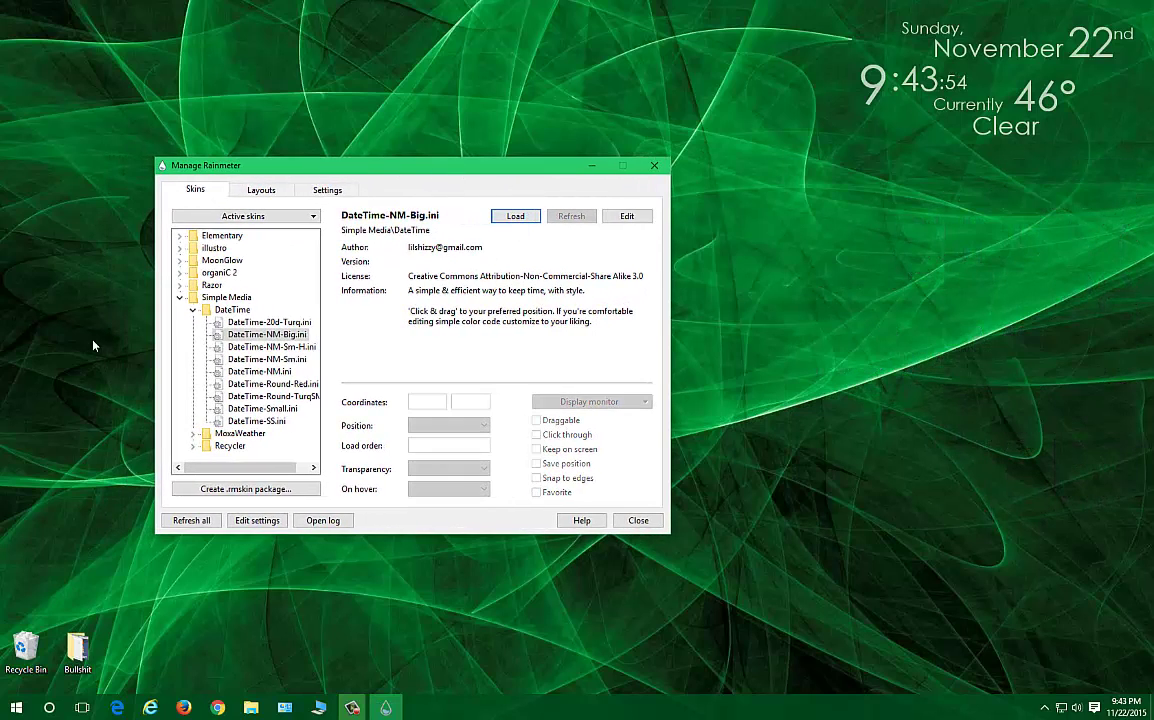
pyautogui.click(192, 311)
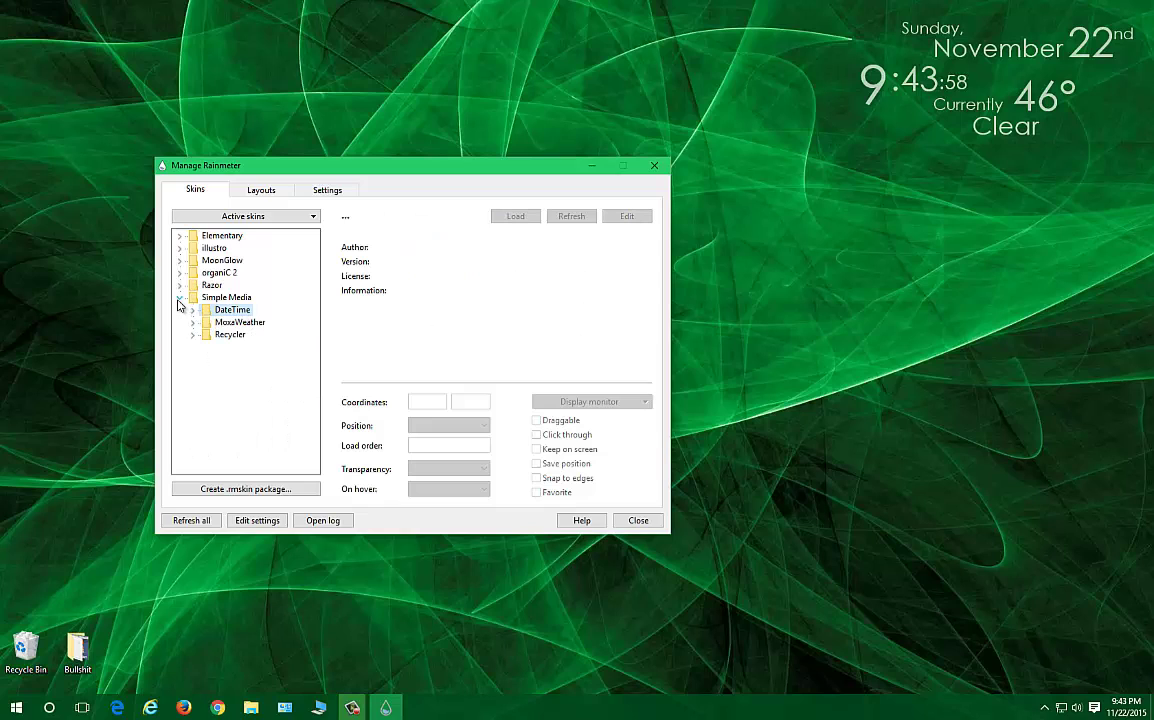
pyautogui.click(178, 300)
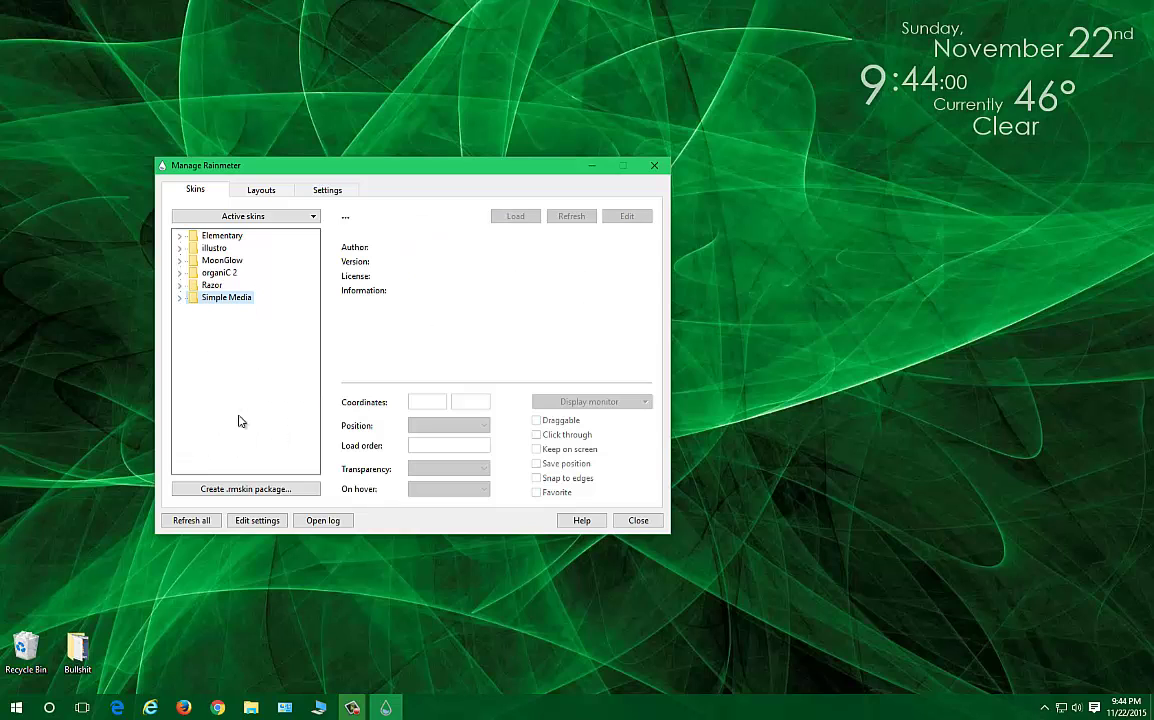
pyautogui.click(205, 236)
pyautogui.click(179, 298)
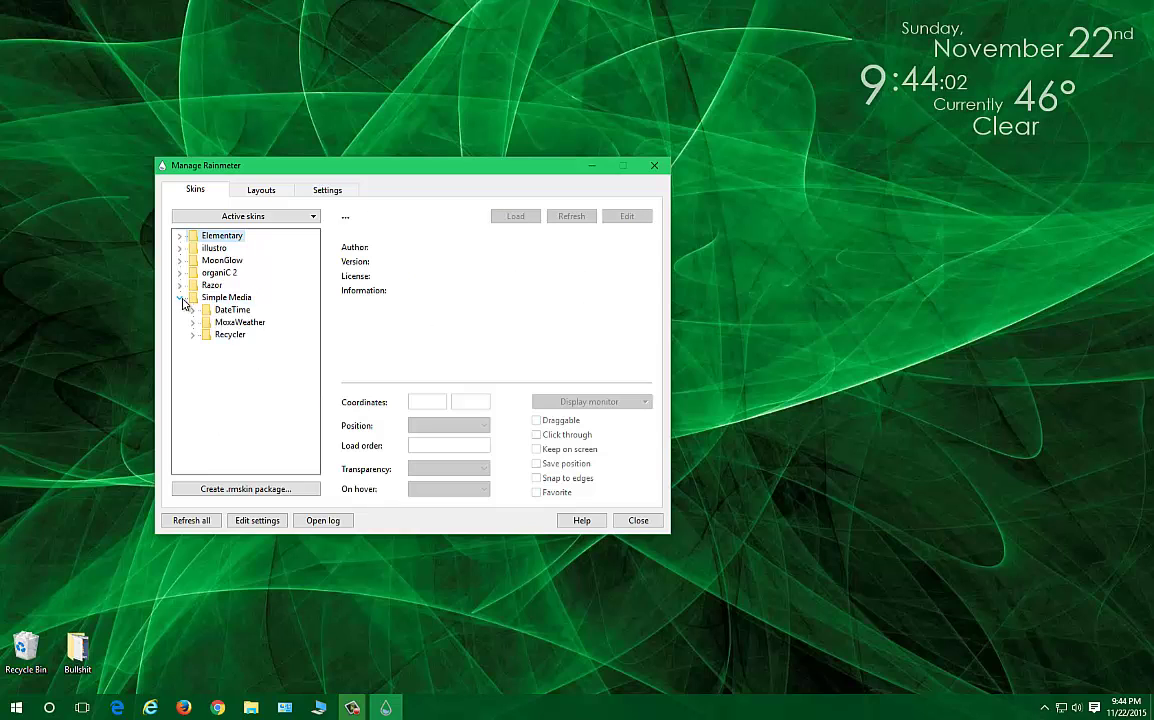
pyautogui.click(213, 300)
pyautogui.click(179, 298)
# Step: Load the Date.ini skin from the AniDate folder of Razor and move it to about 1037, 314
pyautogui.click(179, 285)
pyautogui.click(200, 298)
pyautogui.click(192, 297)
pyautogui.click(251, 313)
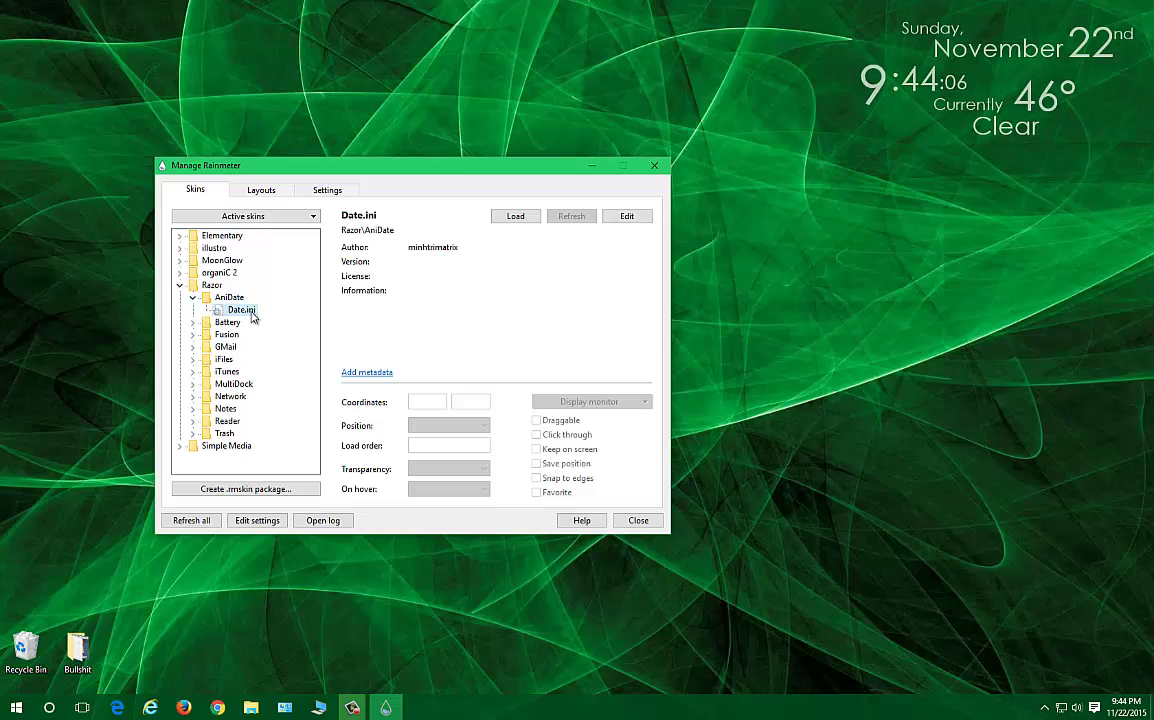
pyautogui.click(527, 223)
pyautogui.moveTo(1028, 80); pyautogui.dragTo(810, 252)
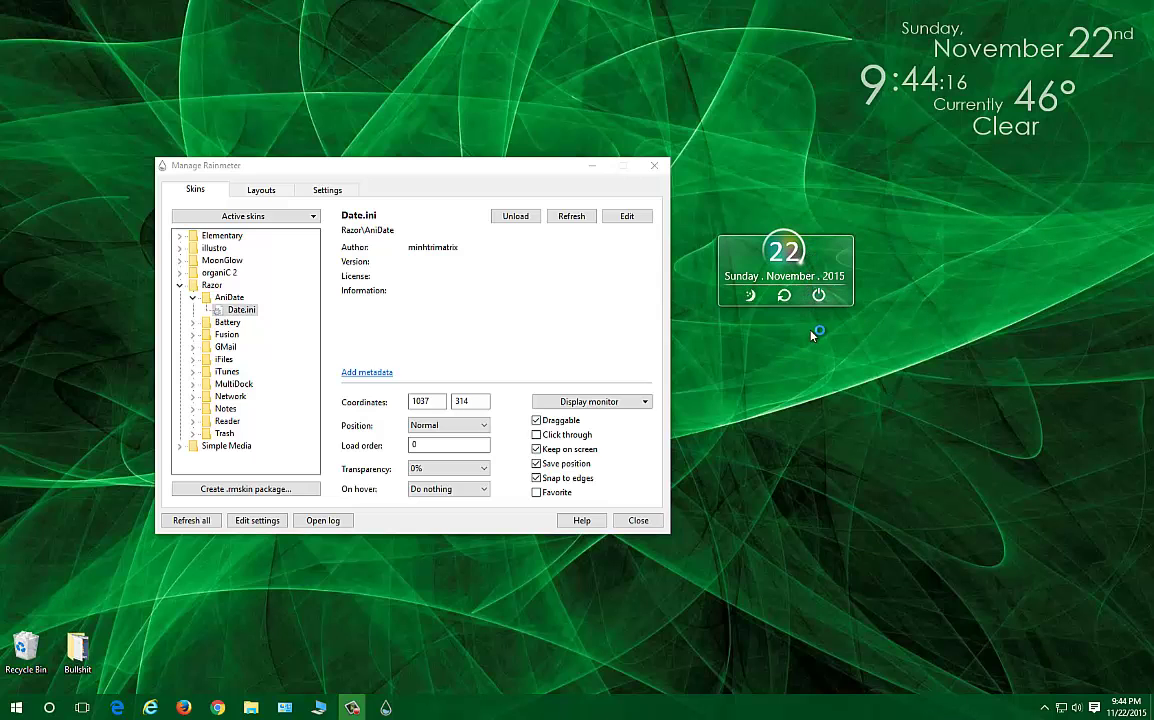
# Step: Unload the Razor Date.ini skin from the desktop and collapse the Razor folder
pyautogui.rightClick(812, 250)
pyautogui.click(850, 403)
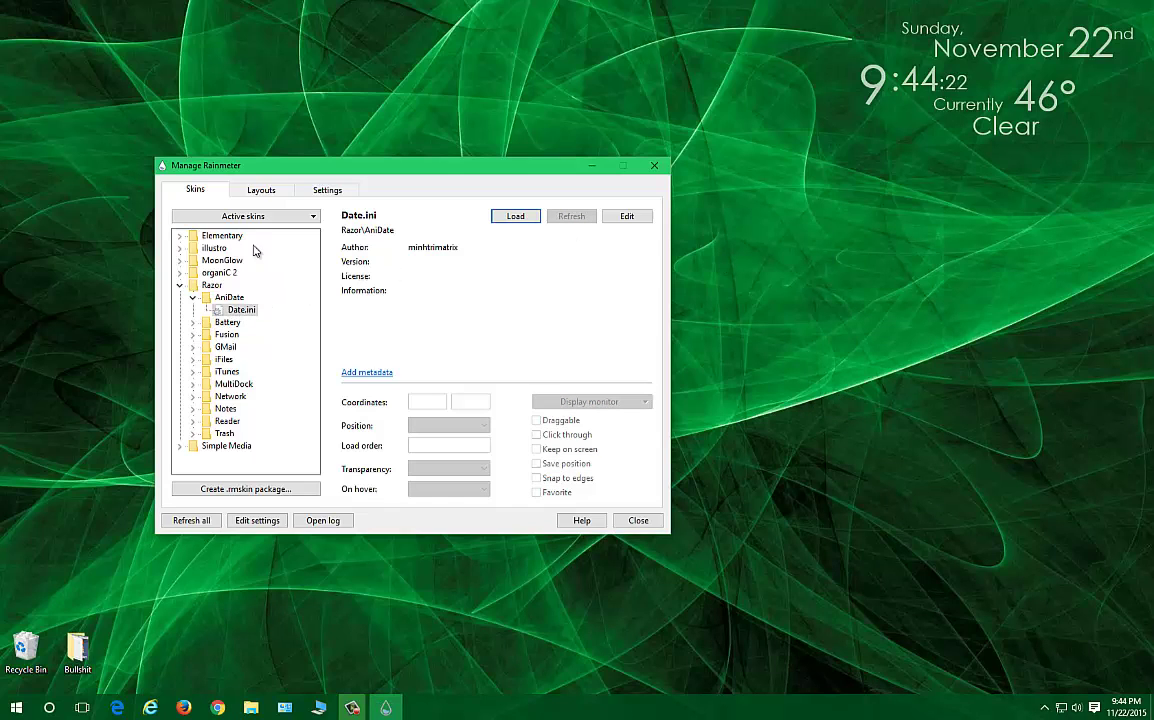
pyautogui.click(180, 288)
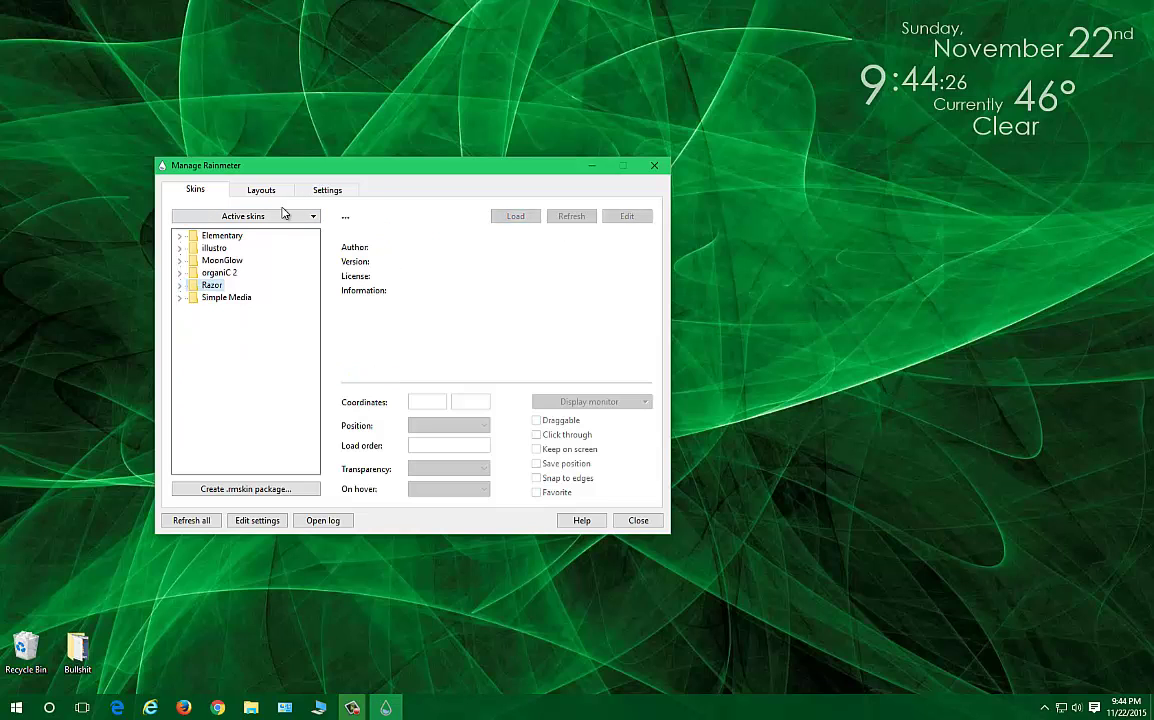
# Step: Review Rainmeter's general settings, including the editor path, and return to the skins list
pyautogui.click(327, 190)
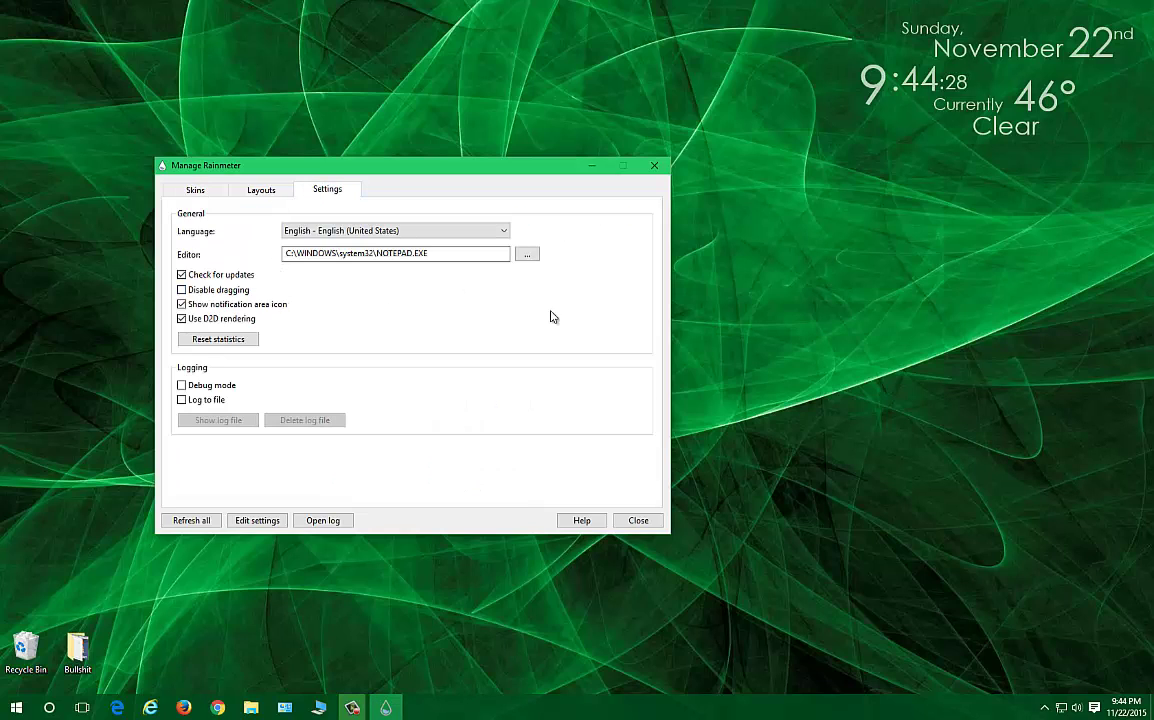
pyautogui.click(450, 255)
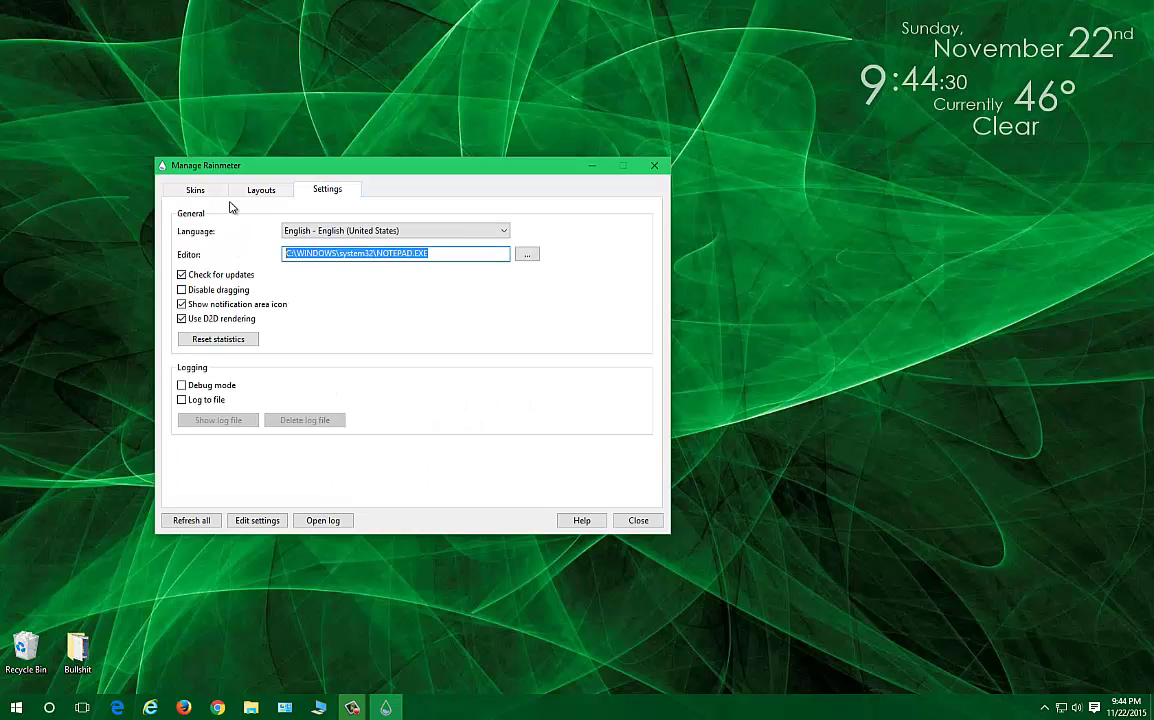
pyautogui.click(194, 189)
# Step: Open the DateTime-20d-Turq.ini skin from the DateTime folder of Simple Media for editing in Notepad
pyautogui.click(180, 297)
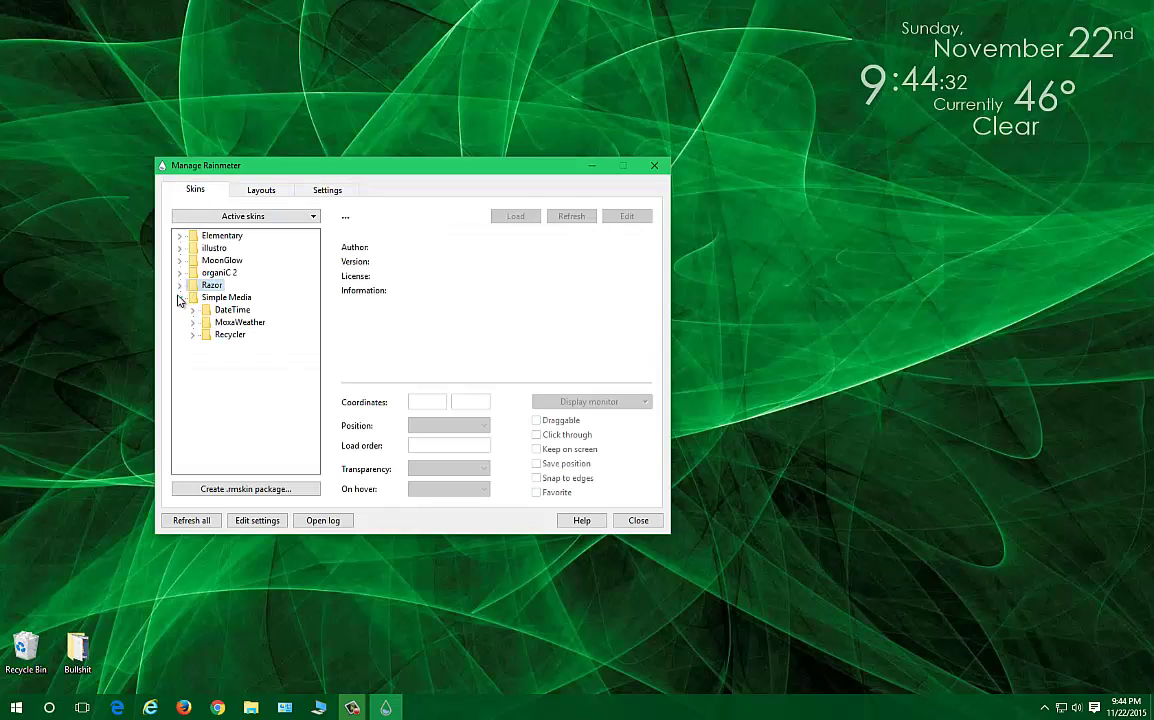
pyautogui.click(194, 310)
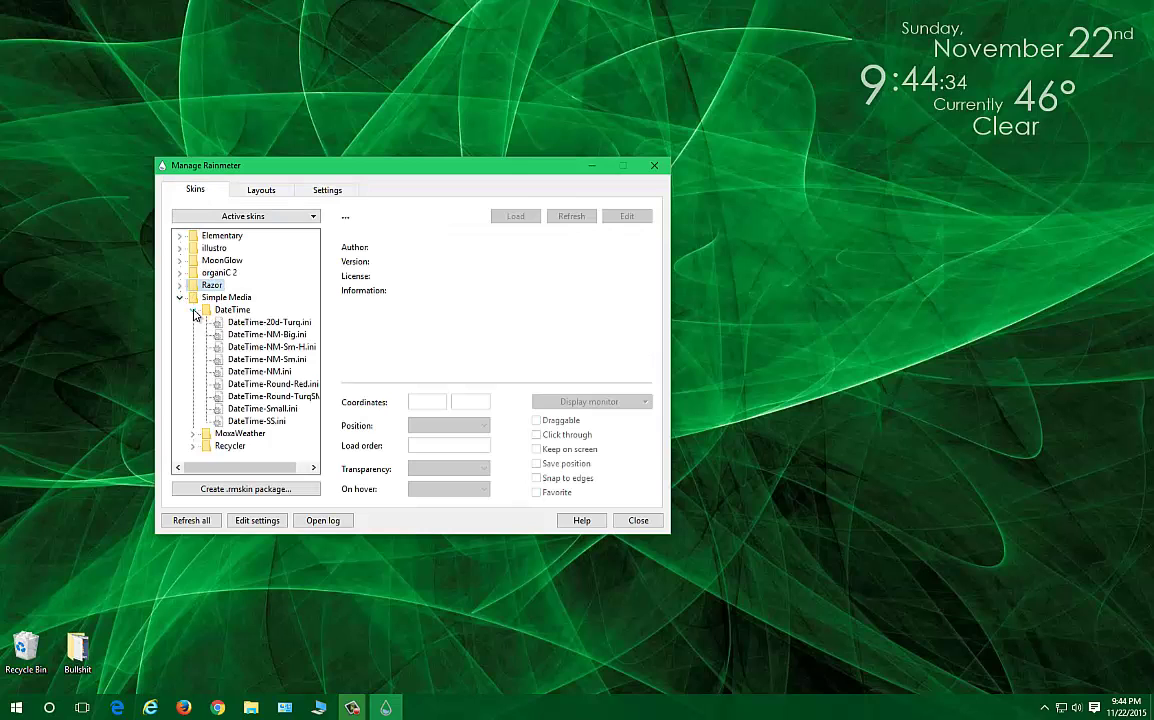
pyautogui.click(265, 323)
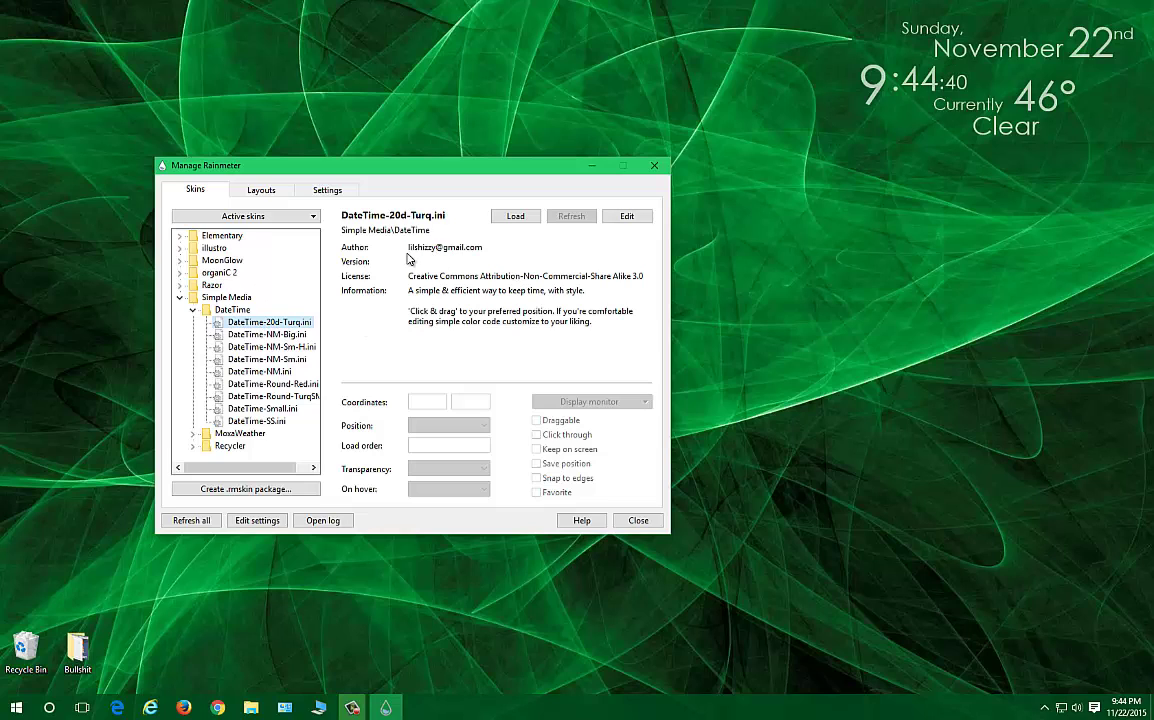
pyautogui.click(627, 216)
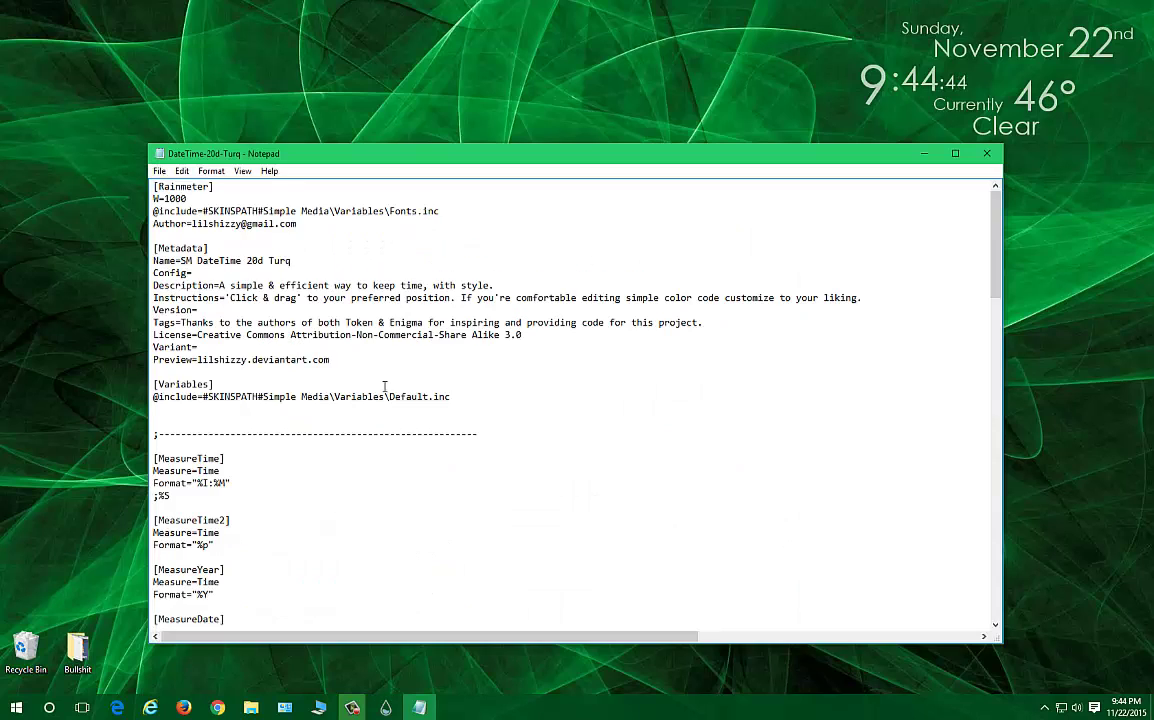
# Step: Examine the metadata, variables, measures and meters in the DateTime-20d-Turq code and close the file without editing it
pyautogui.scroll(-6, 386, 386)
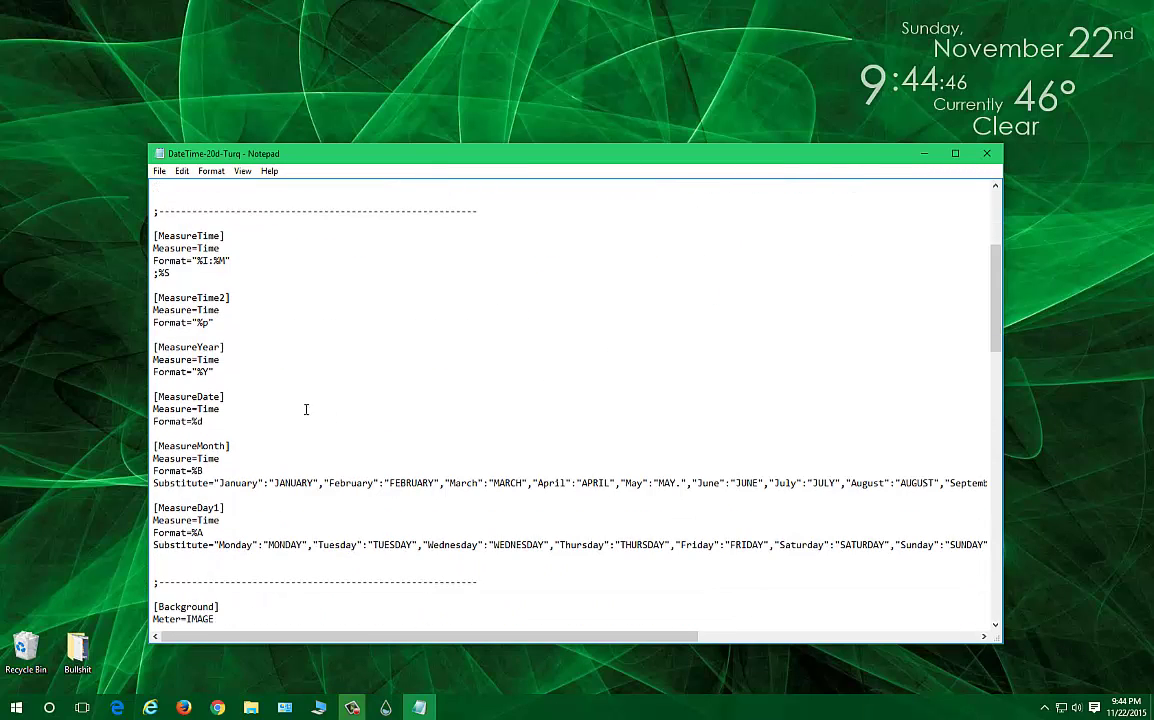
pyautogui.scroll(-1, 305, 411)
pyautogui.scroll(-10, 329, 410)
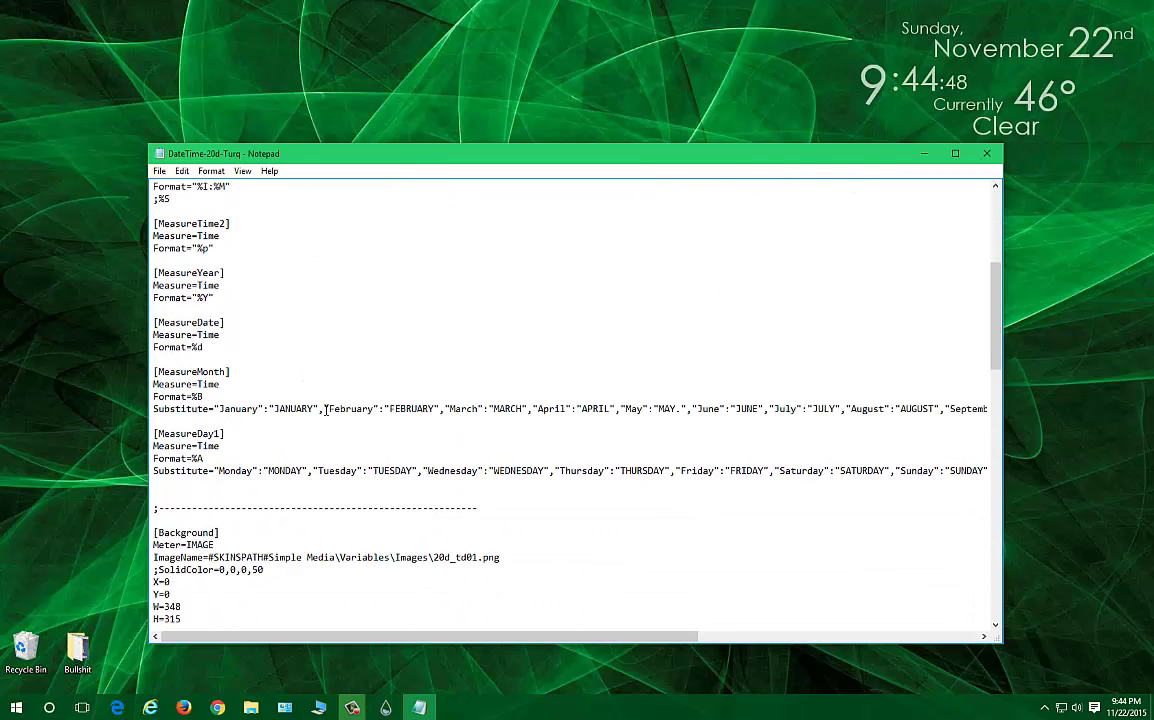
pyautogui.scroll(-20, 326, 410)
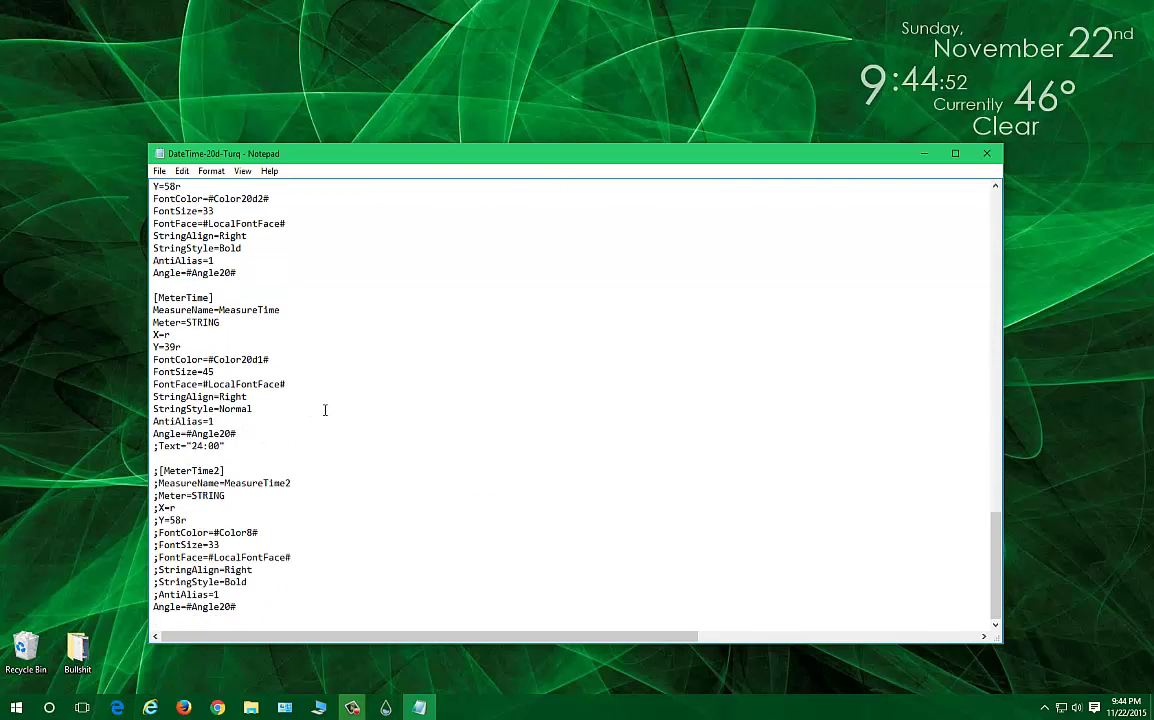
pyautogui.scroll(7, 325, 410)
pyautogui.scroll(-6, 322, 408)
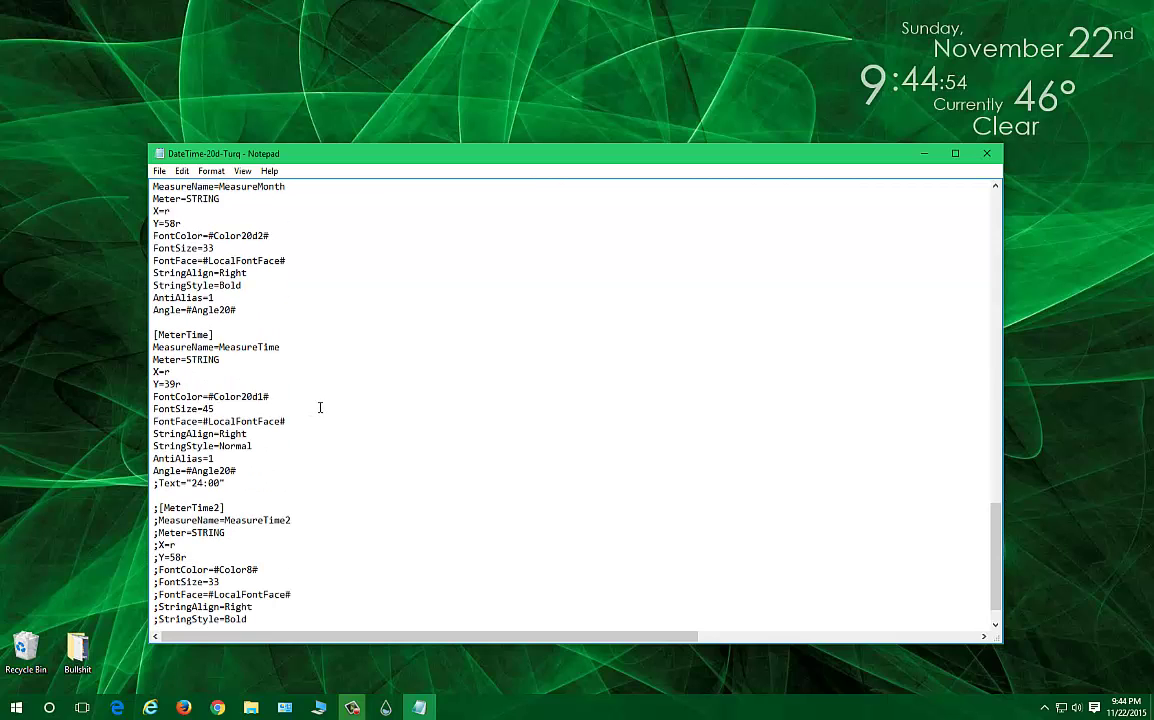
pyautogui.scroll(20, 320, 407)
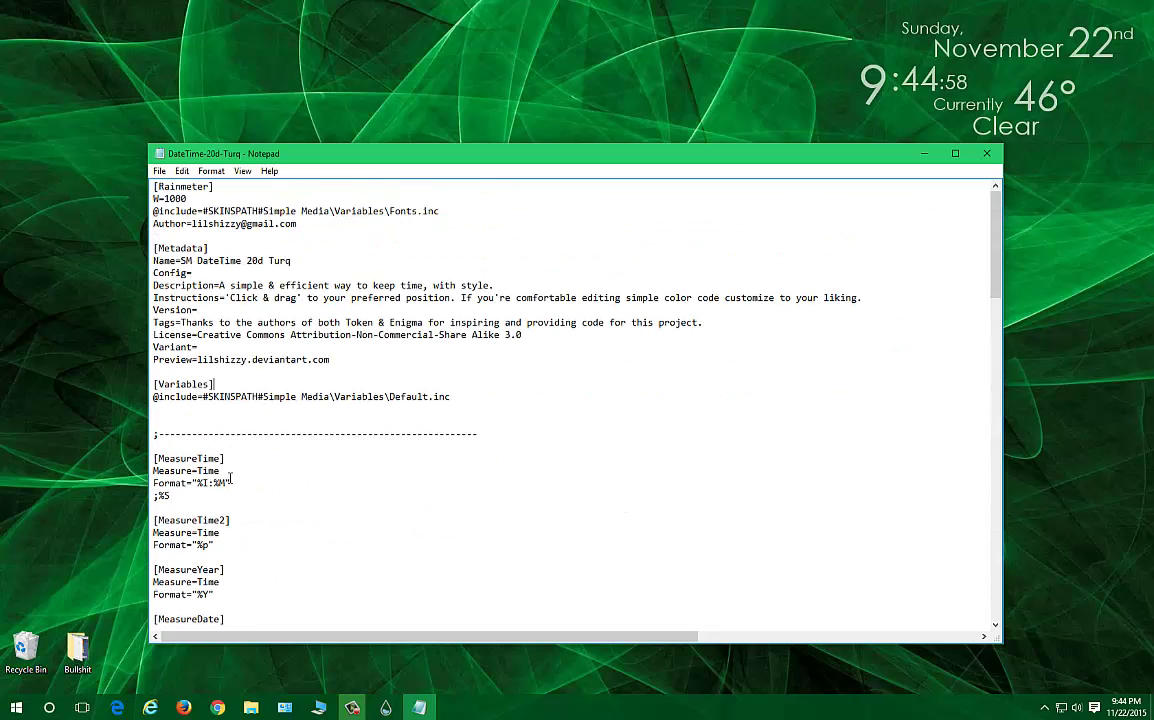
pyautogui.moveTo(334, 341); pyautogui.dragTo(628, 393)
pyautogui.click(466, 412)
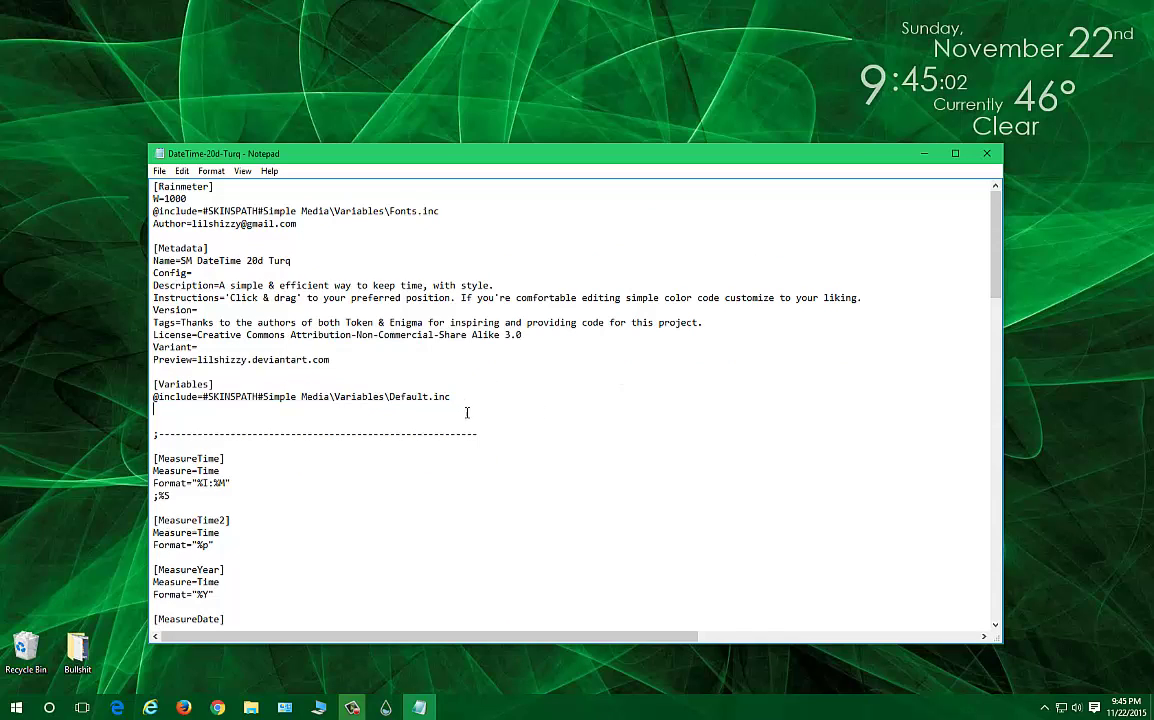
pyautogui.click(987, 154)
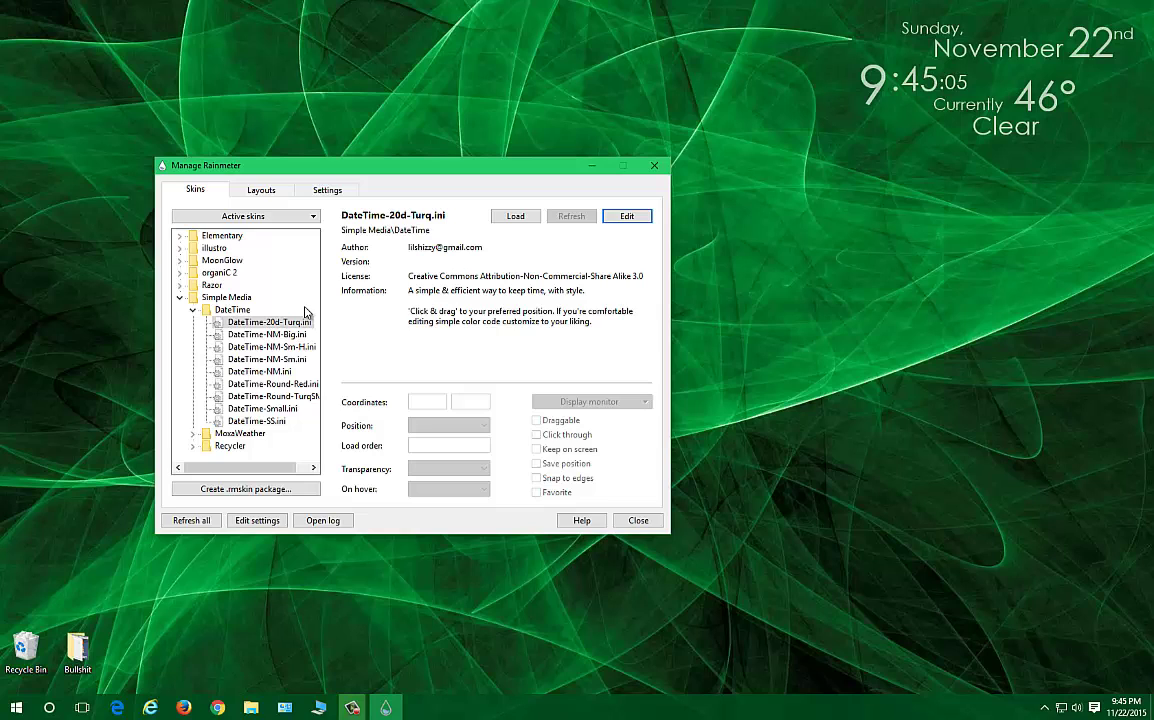
# Step: Collapse Simple Media, load the Clock.ini skin from illustro's Clock folder and nudge it slightly
pyautogui.click(180, 297)
pyautogui.click(180, 248)
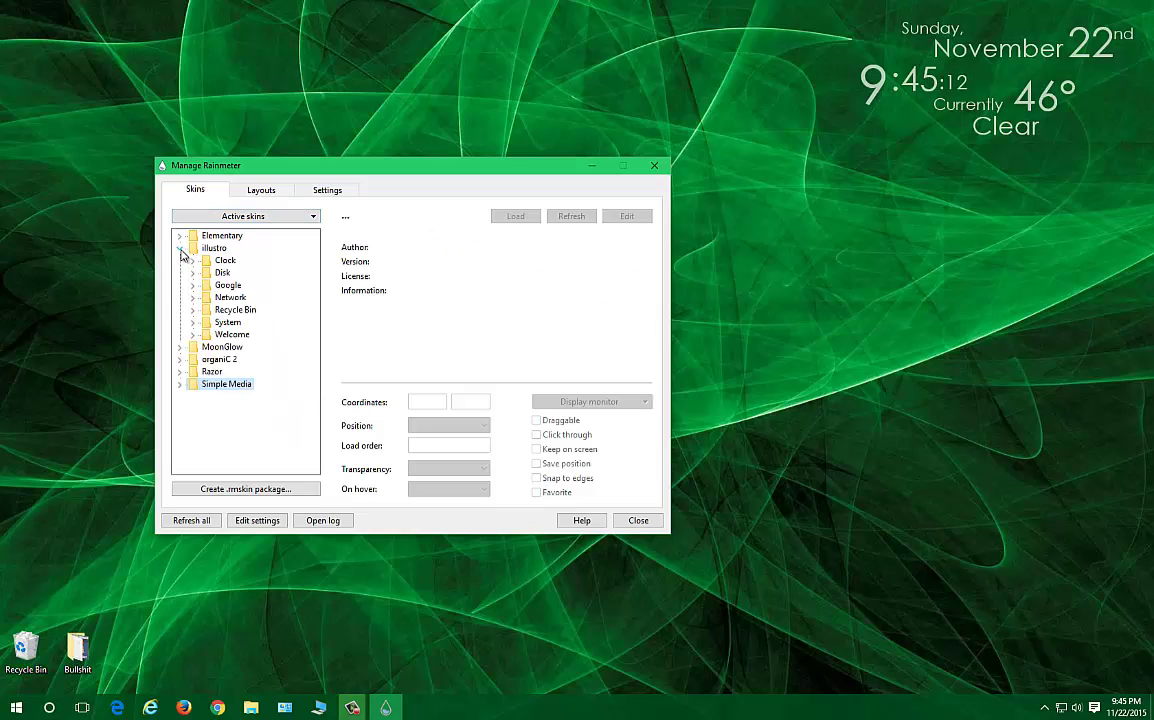
pyautogui.click(192, 260)
pyautogui.click(243, 272)
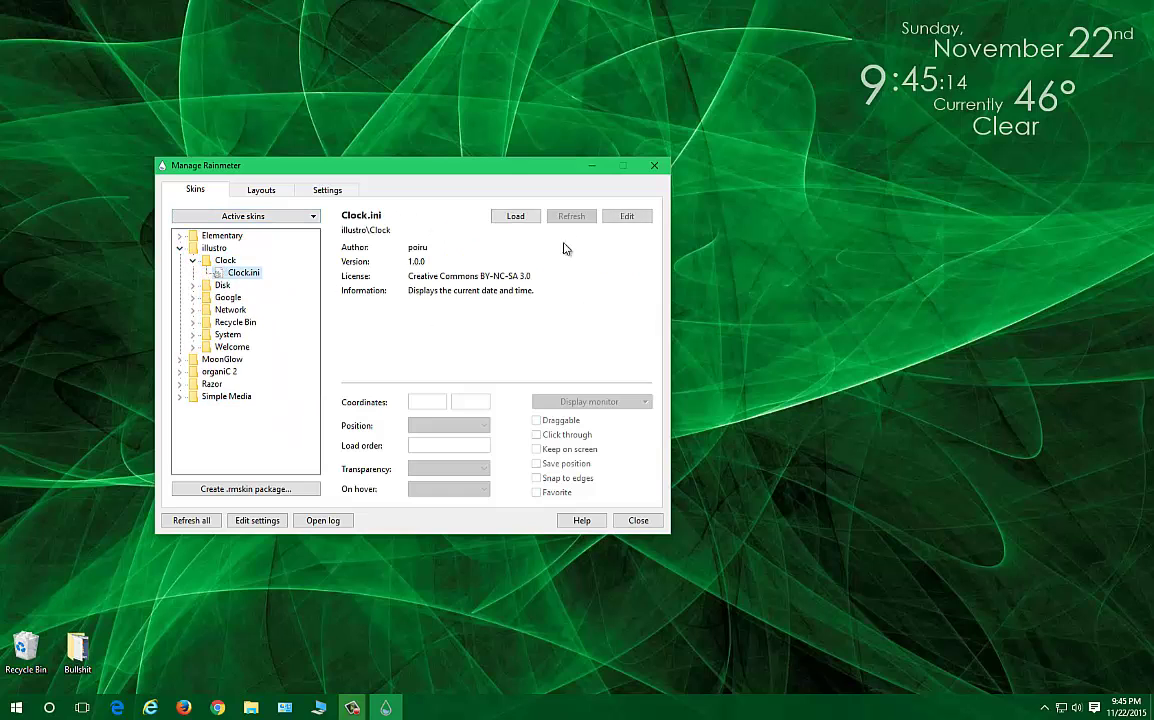
pyautogui.click(515, 216)
pyautogui.moveTo(22, 16); pyautogui.dragTo(35, 28)
# Step: Unload the illustro Clock.ini skin and collapse the Clock folder
pyautogui.rightClick(36, 27)
pyautogui.click(80, 181)
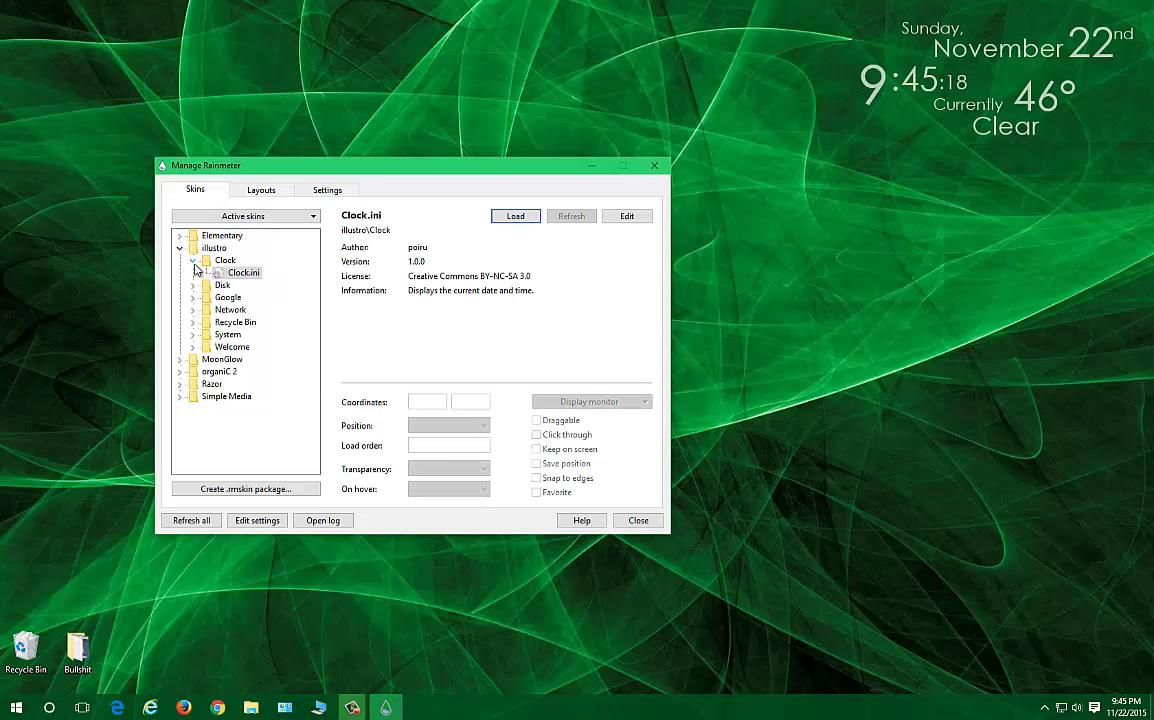
pyautogui.press('Left')
pyautogui.press('Left')
# Step: Load the Google.ini skin from illustro's Google folder and move the search widget to about 1300, 816
pyautogui.press('Down')
pyautogui.press('Down')
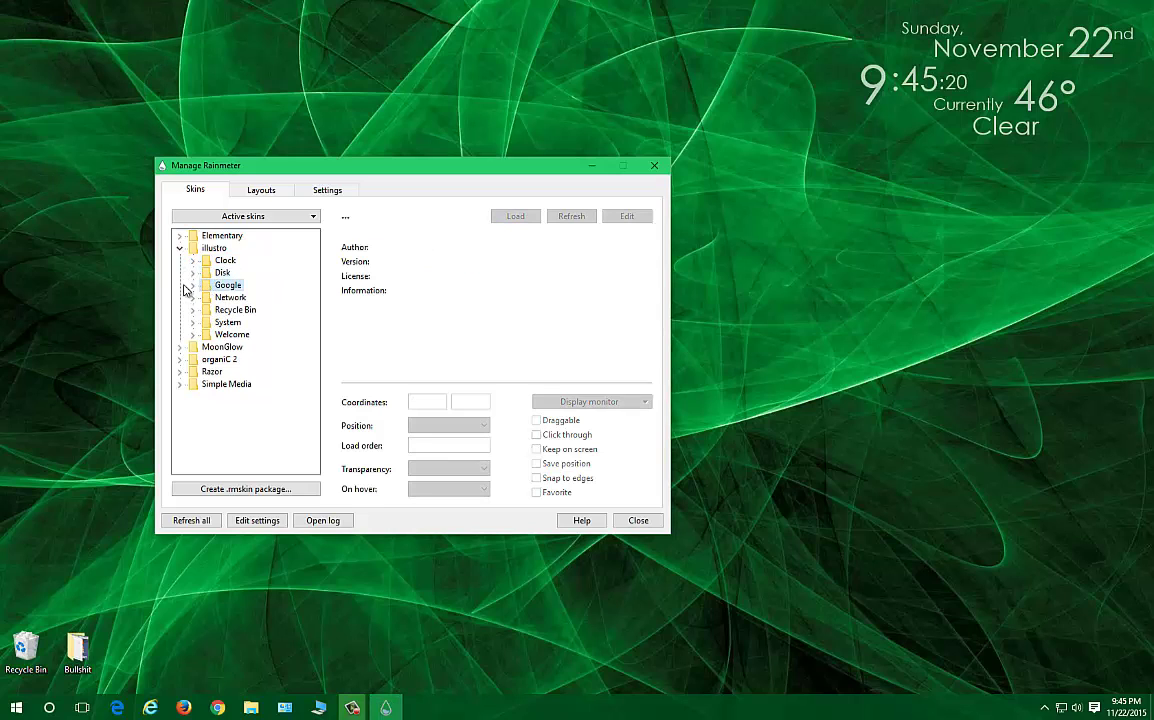
pyautogui.click(199, 286)
pyautogui.click(248, 298)
pyautogui.rightClick(252, 300)
pyautogui.press('Escape')
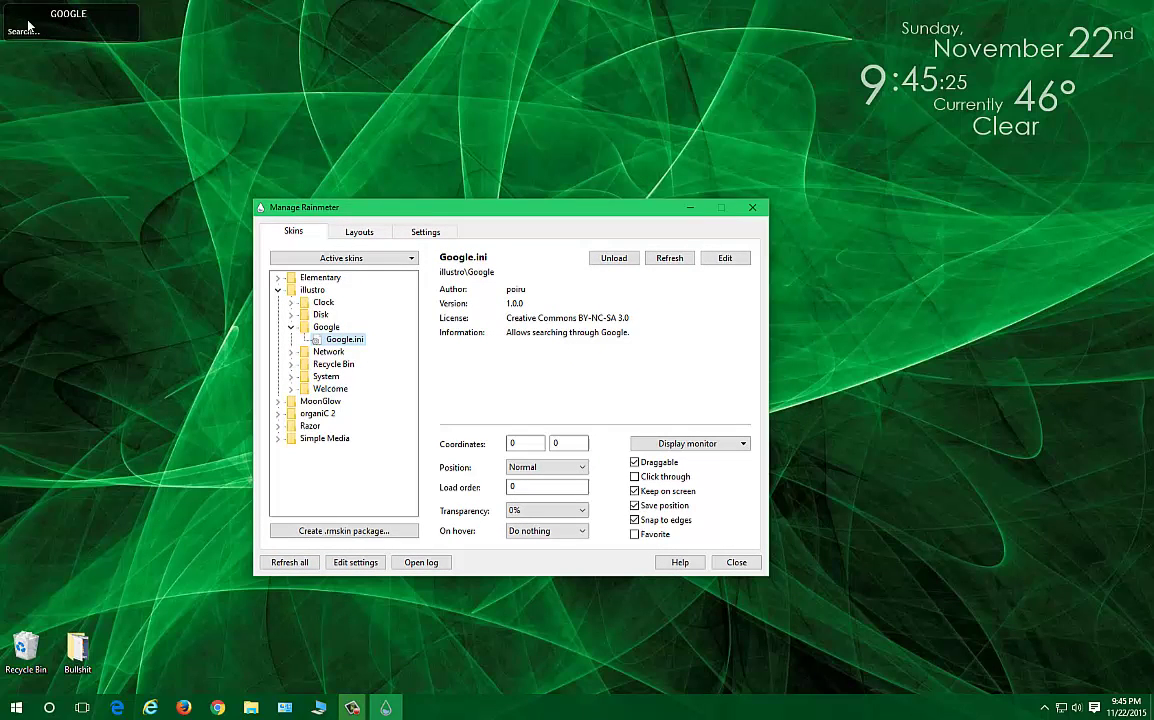
pyautogui.moveTo(28, 26); pyautogui.dragTo(1033, 710)
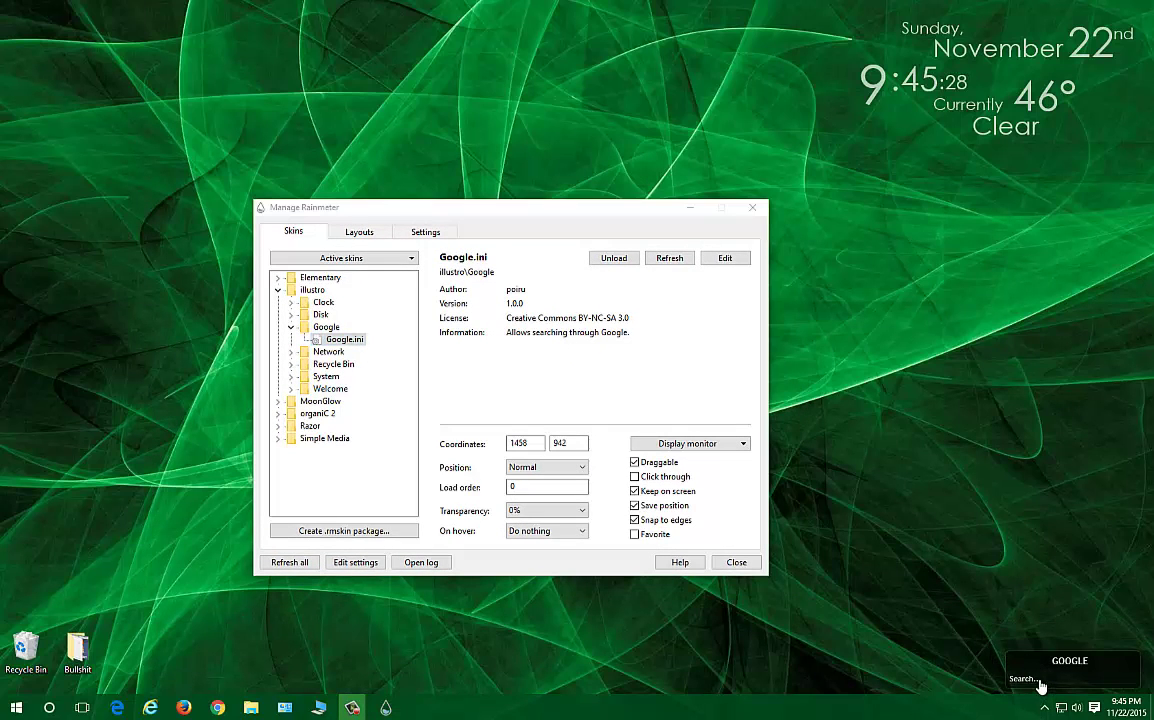
# Step: Unload the Google.ini search skin and collapse the Google folder
pyautogui.rightClick(1033, 656)
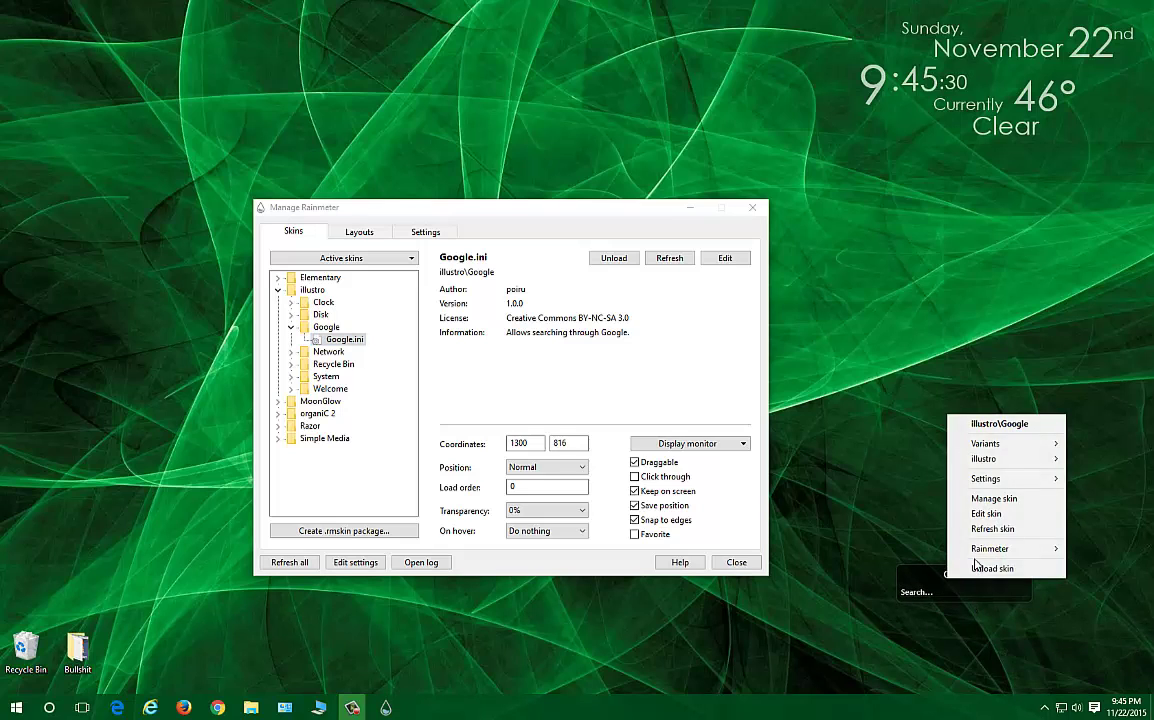
pyautogui.click(985, 566)
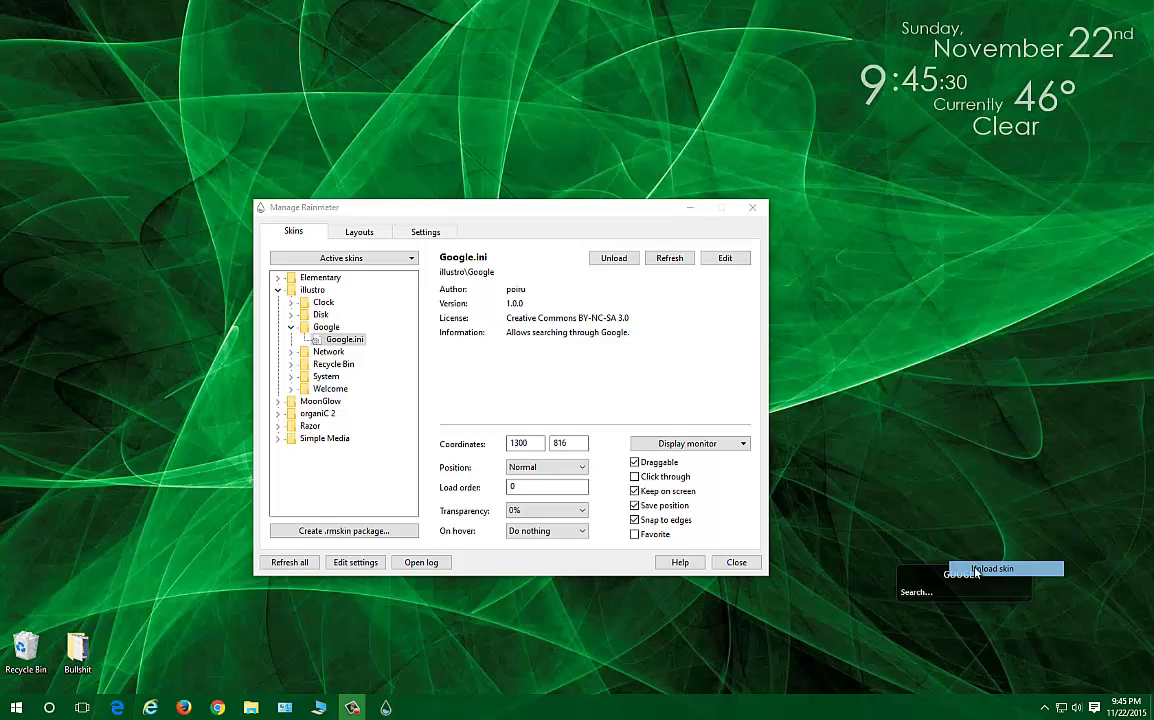
pyautogui.click(290, 327)
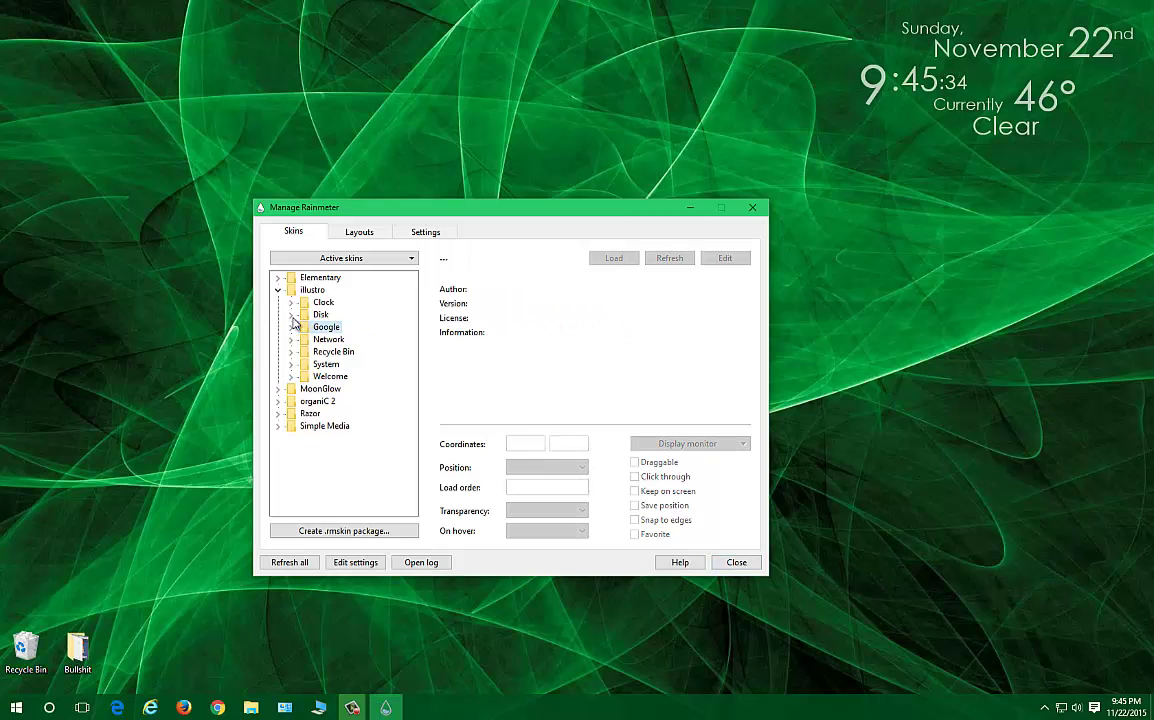
# Step: Load the 1 Disk.ini skin from illustro's Disk folder and replace it with the 2 Disks.ini variant
pyautogui.click(290, 314)
pyautogui.click(340, 327)
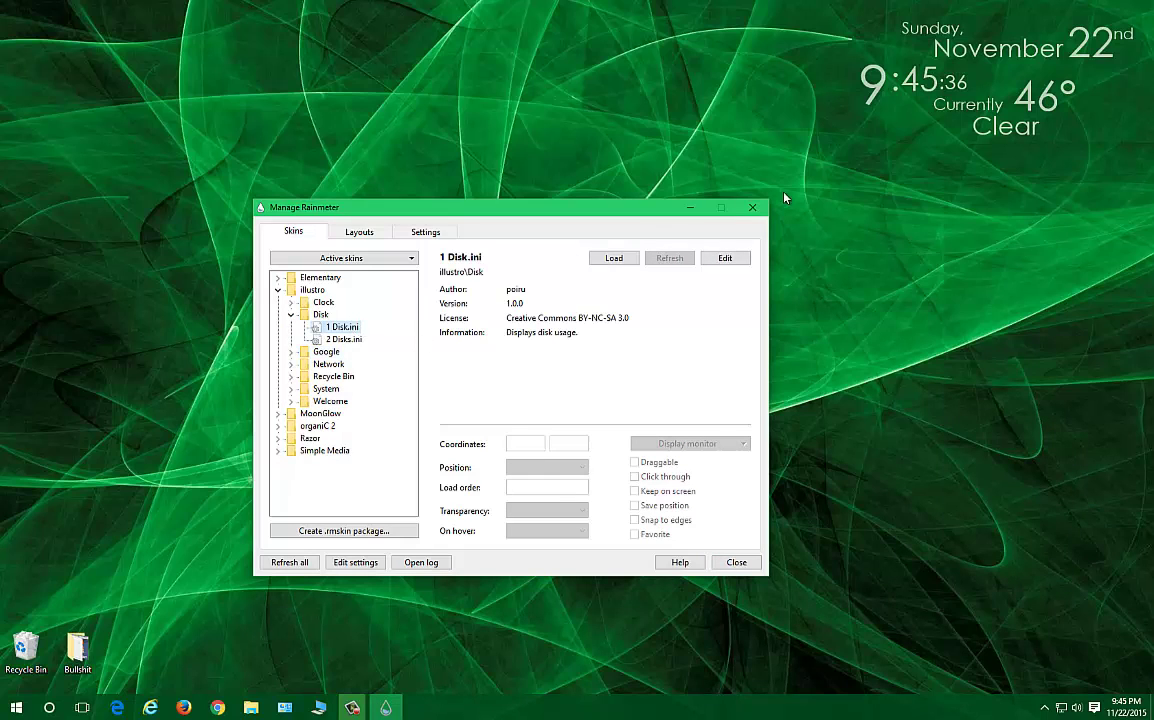
pyautogui.click(613, 258)
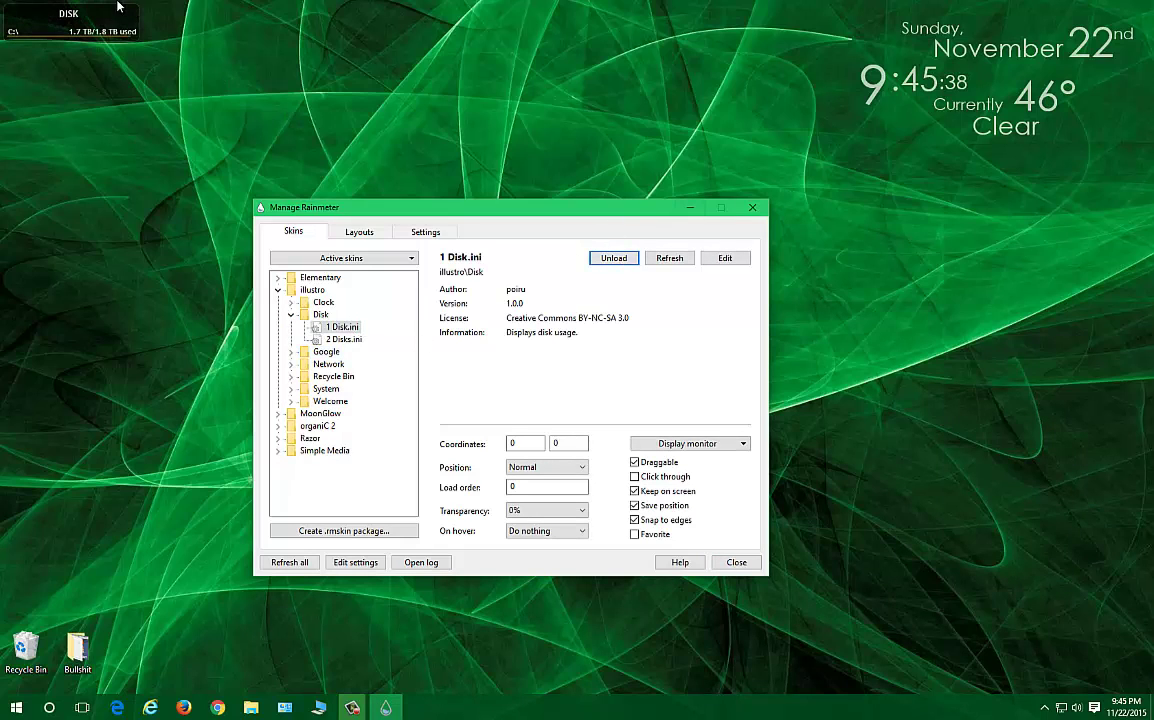
pyautogui.click(343, 339)
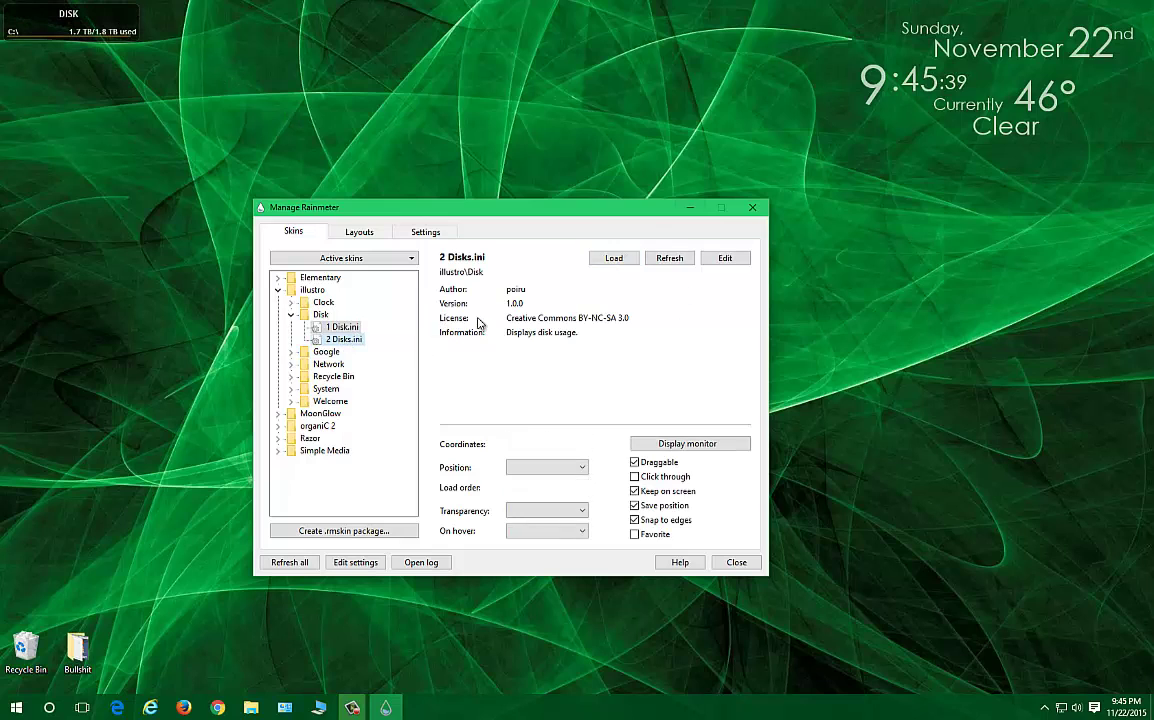
pyautogui.click(613, 258)
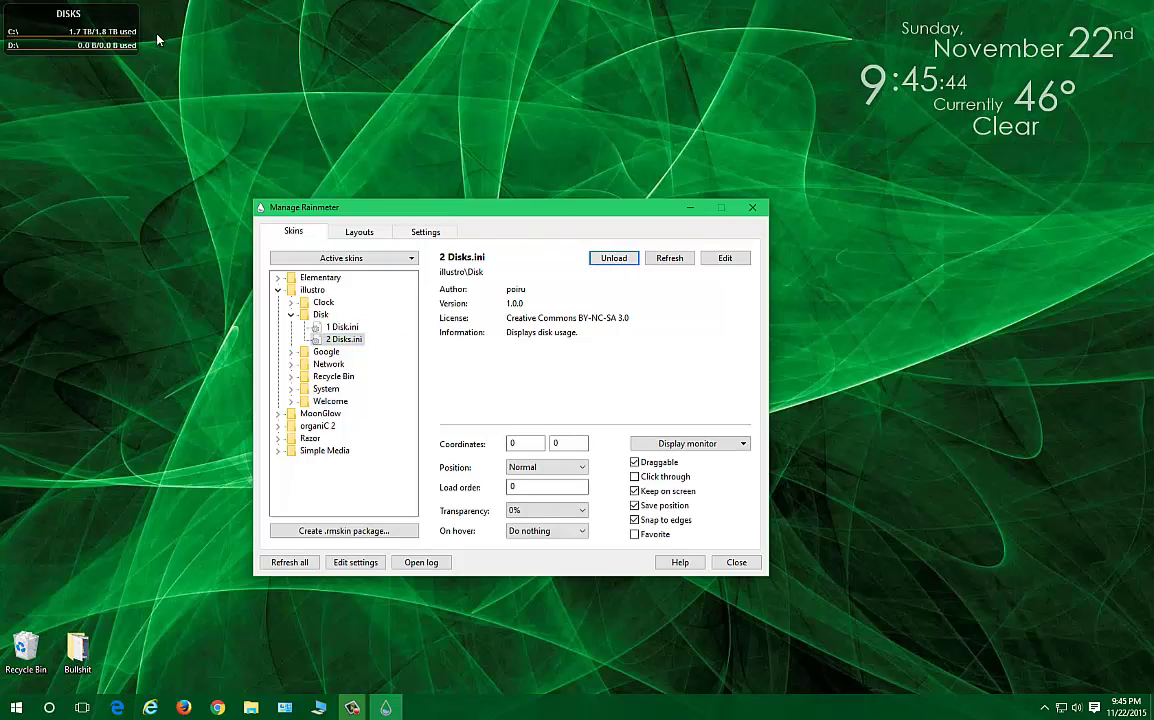
# Step: Unload the 2 Disks.ini skin and collapse the Disk and illustro folders
pyautogui.rightClick(77, 11)
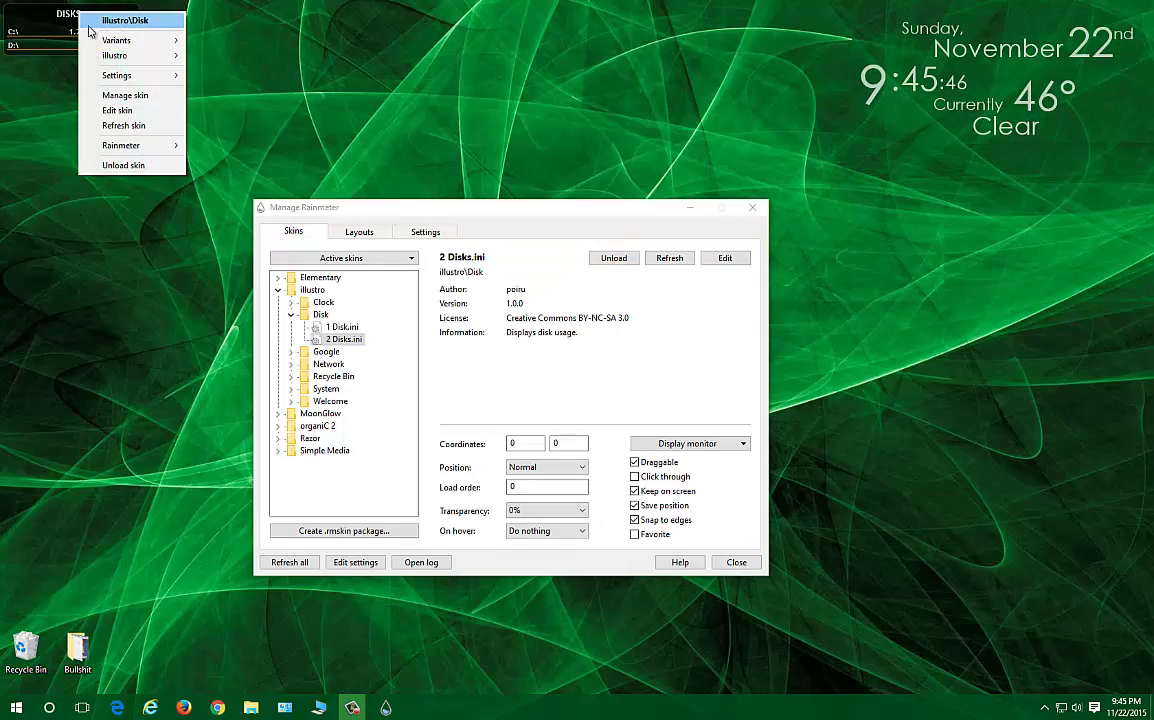
pyautogui.click(130, 164)
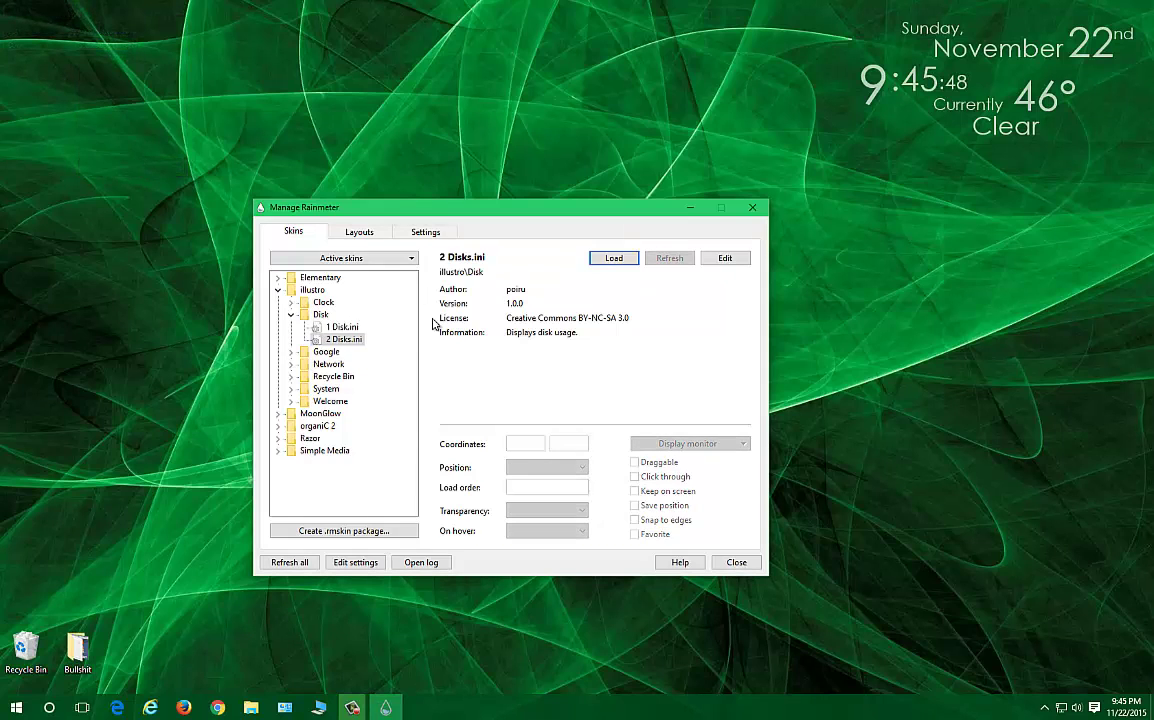
pyautogui.click(291, 314)
pyautogui.click(278, 289)
# Step: Switch the weather widget to eWeather_c.ini from Elementary's Weather folder and unload it
pyautogui.click(278, 277)
pyautogui.click(328, 351)
pyautogui.click(290, 351)
pyautogui.click(352, 364)
pyautogui.click(614, 259)
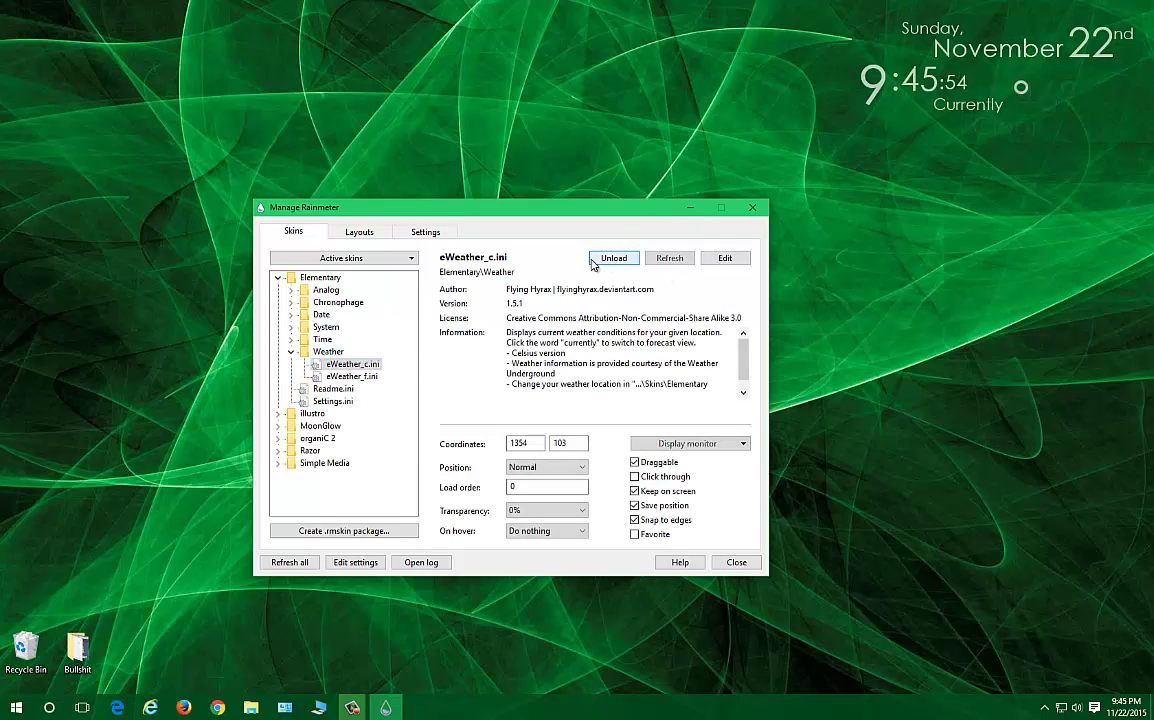
pyautogui.click(624, 259)
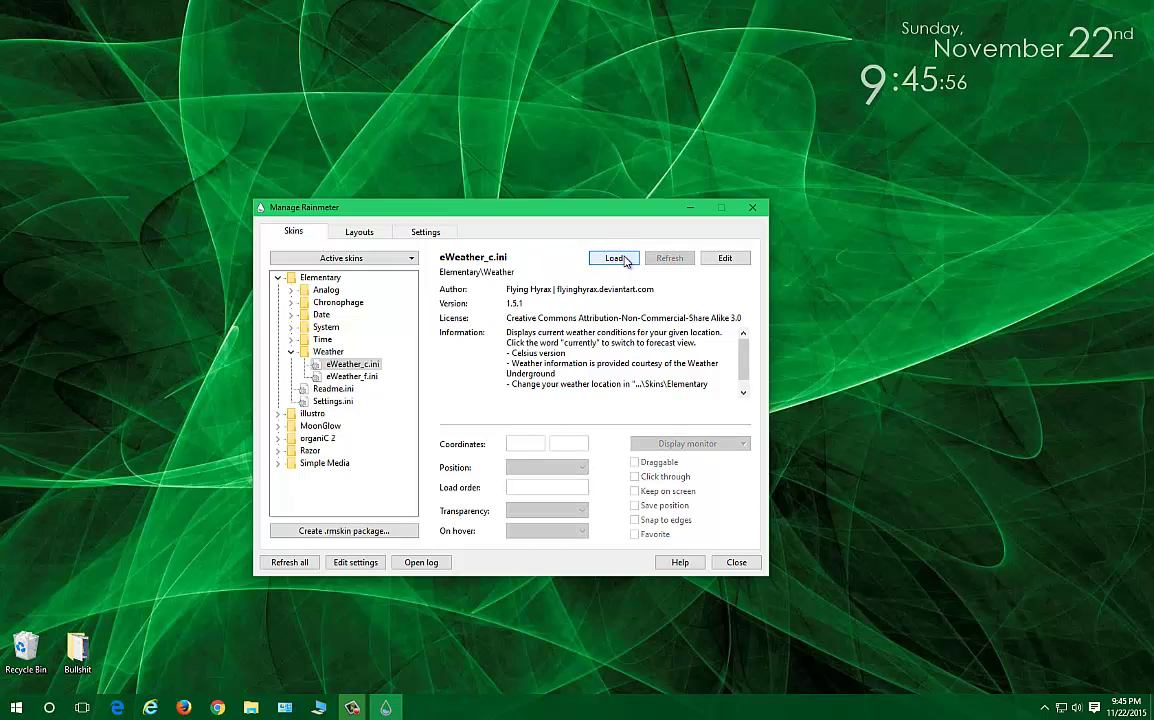
# Step: Load the Celsius weather skin eWeather_c.ini and shift it slightly beneath the desktop clock
pyautogui.click(614, 259)
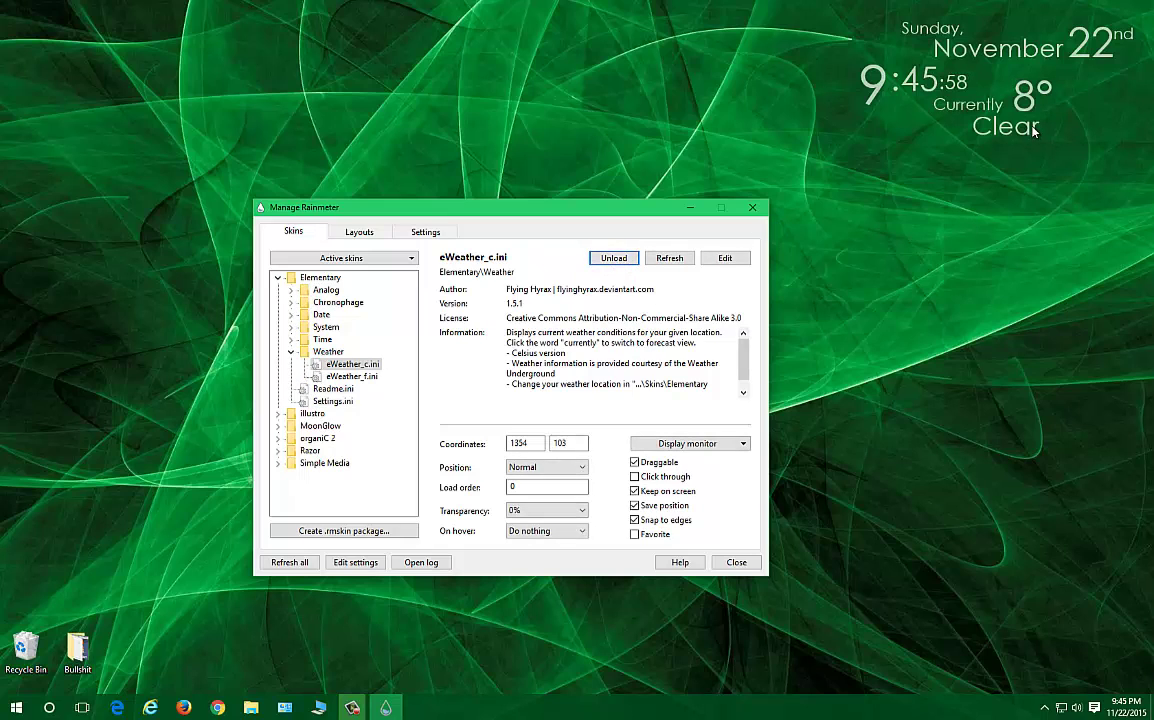
pyautogui.moveTo(1040, 135)
pyautogui.click(1037, 113)
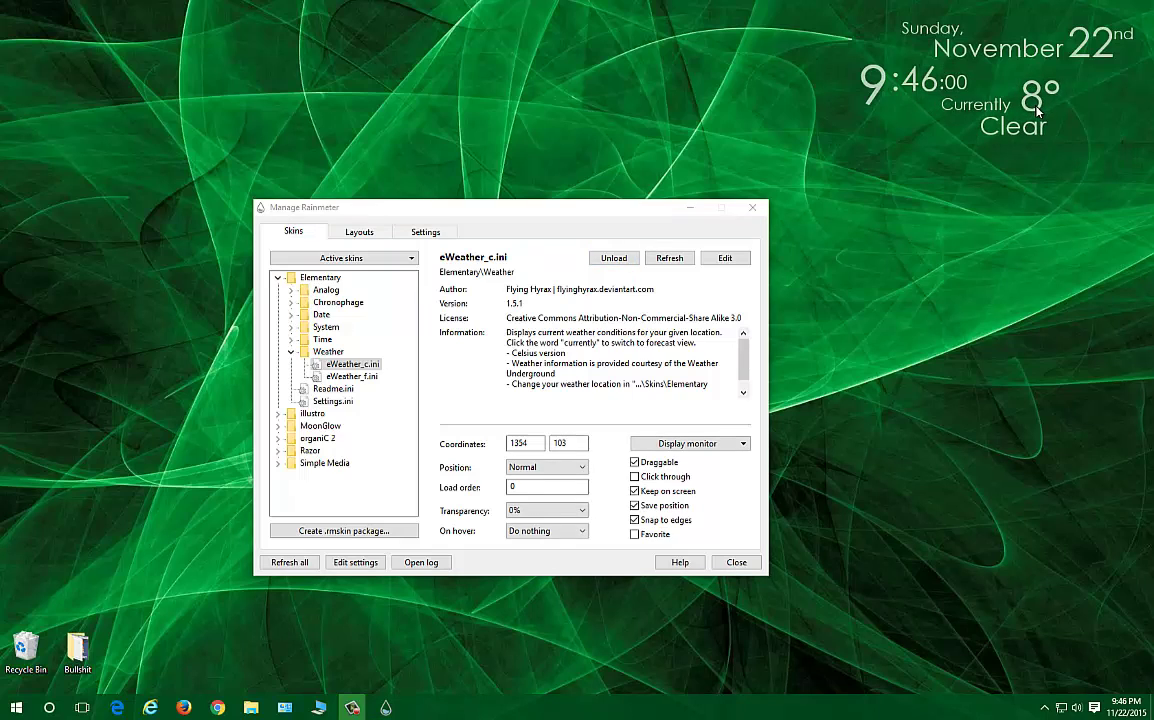
# Step: Replace the weather widget with the Fahrenheit variant eWeather_f.ini, align it under the clock and collapse the Weather folder
pyautogui.click(351, 376)
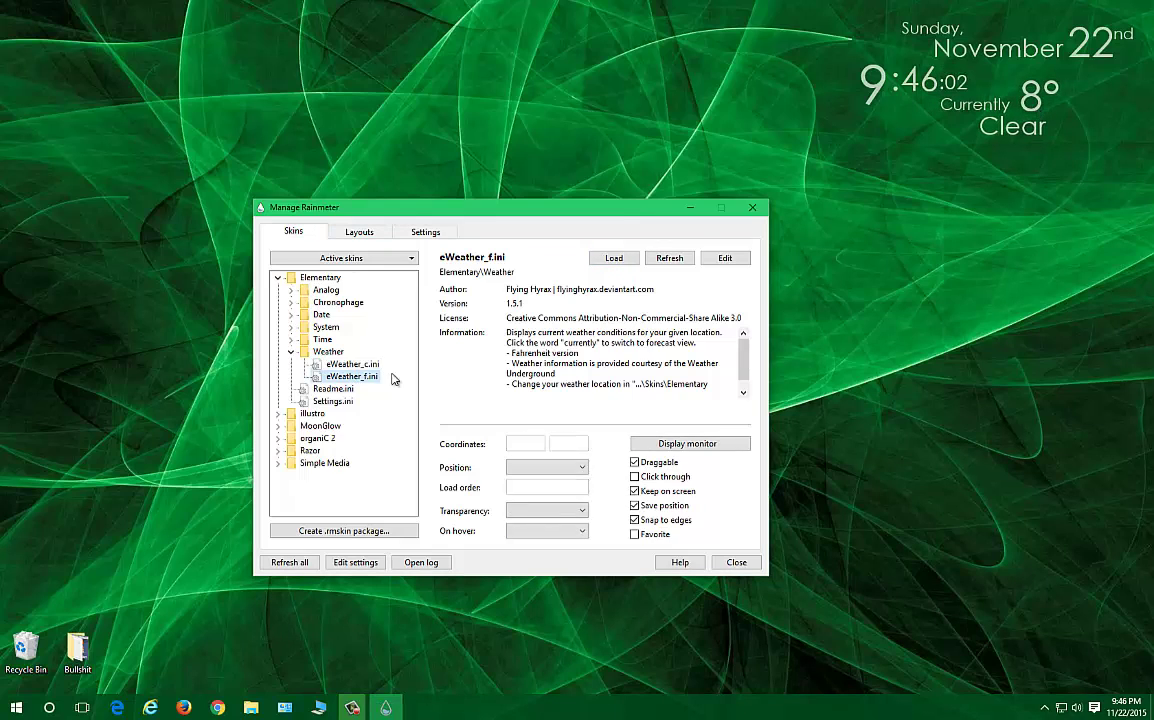
pyautogui.click(614, 259)
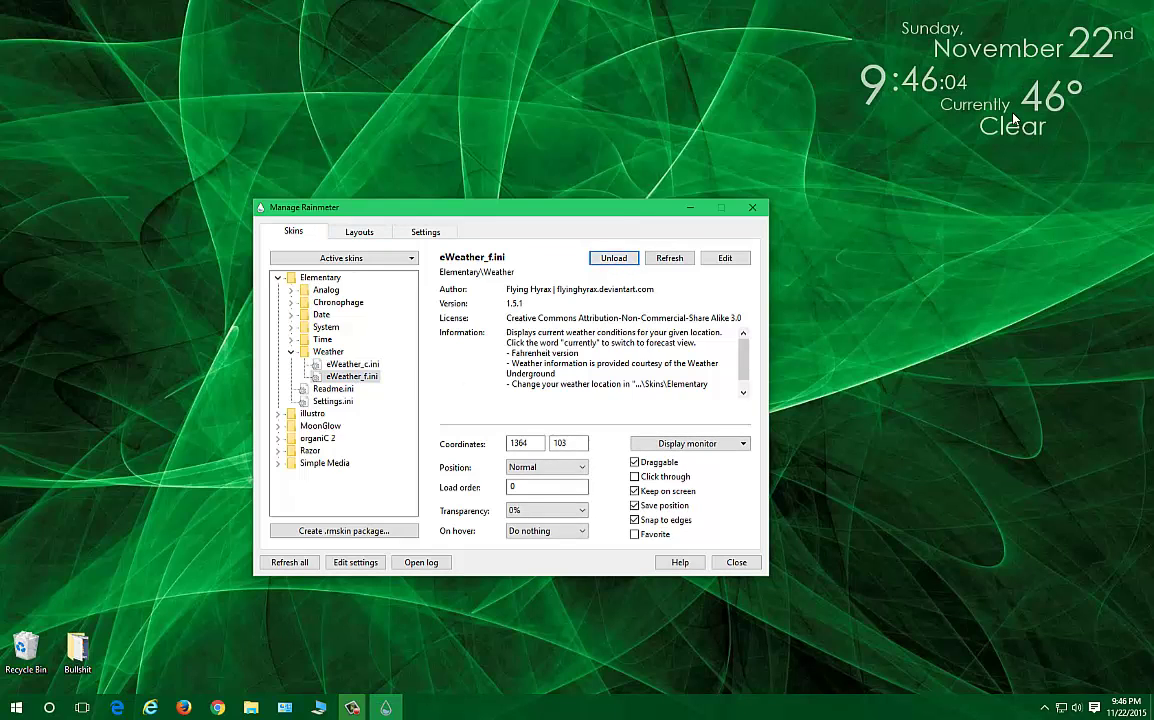
pyautogui.click(912, 101)
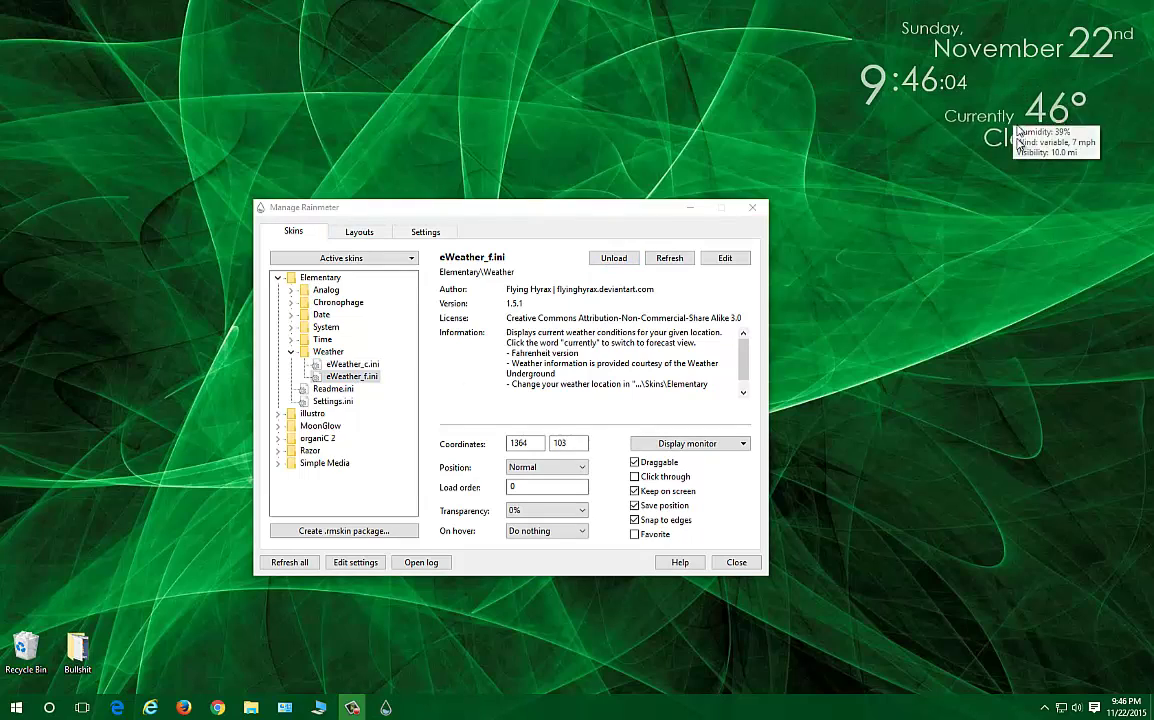
pyautogui.click(291, 352)
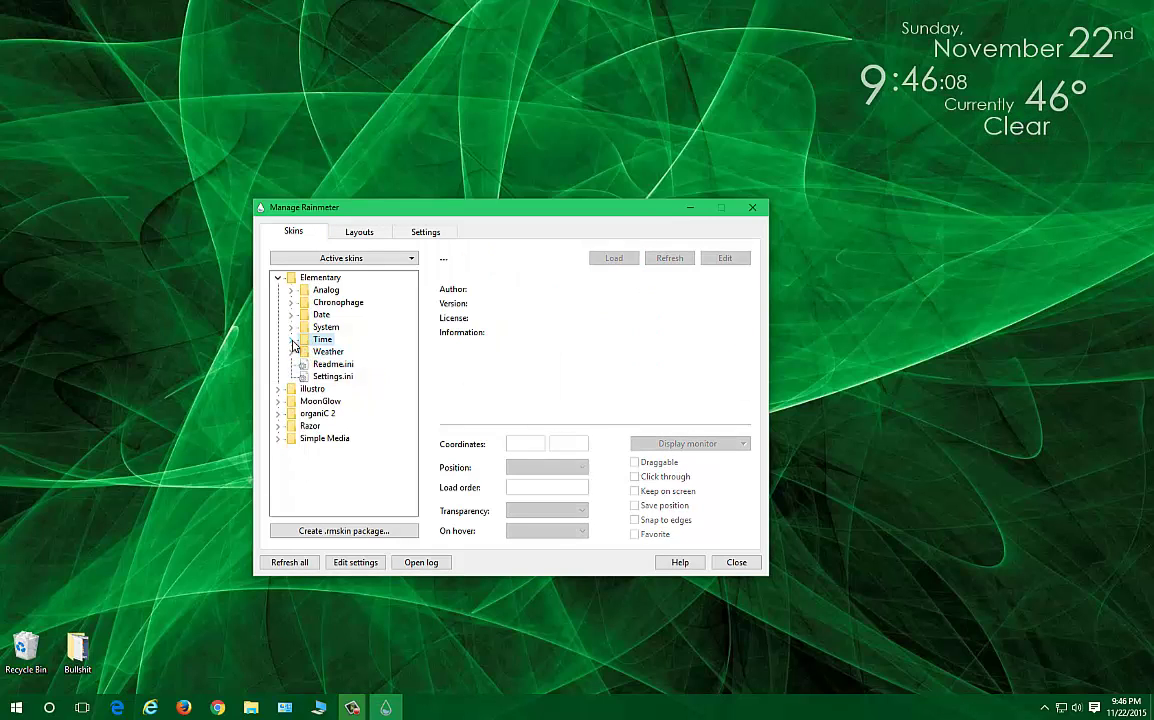
# Step: Load the eSystem1.ini skin from Elementary's System folder and place its readout just above the taskbar beside the desktop icons
pyautogui.click(291, 314)
pyautogui.click(344, 327)
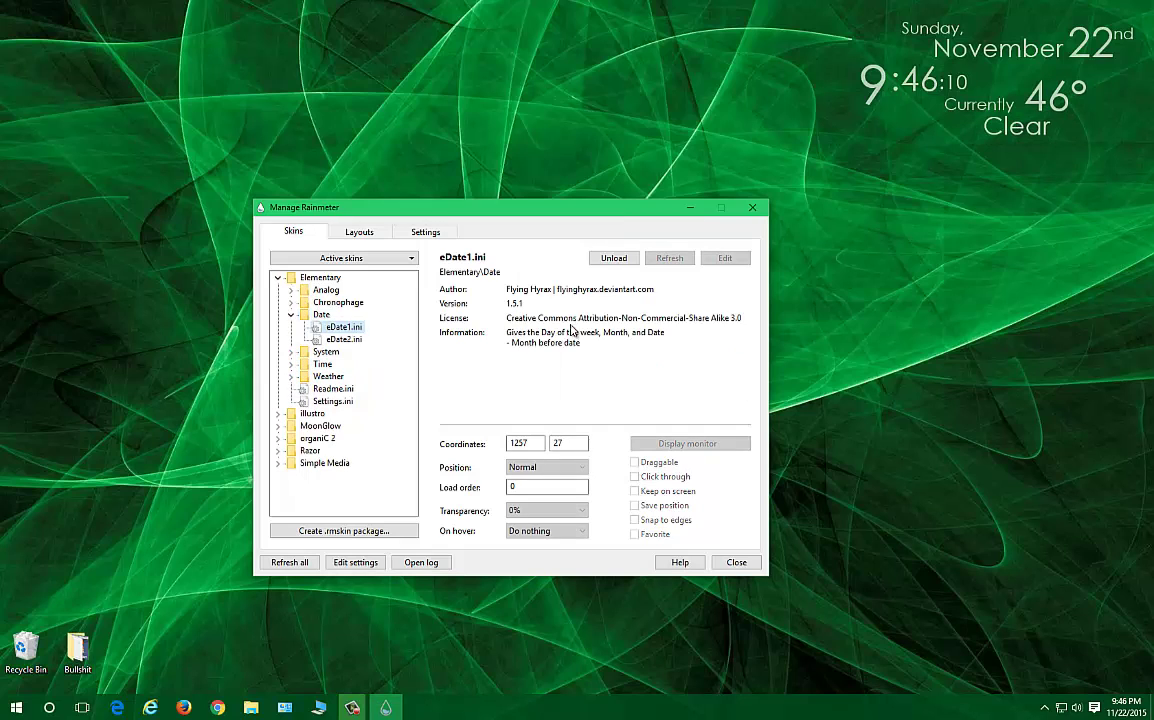
pyautogui.click(291, 352)
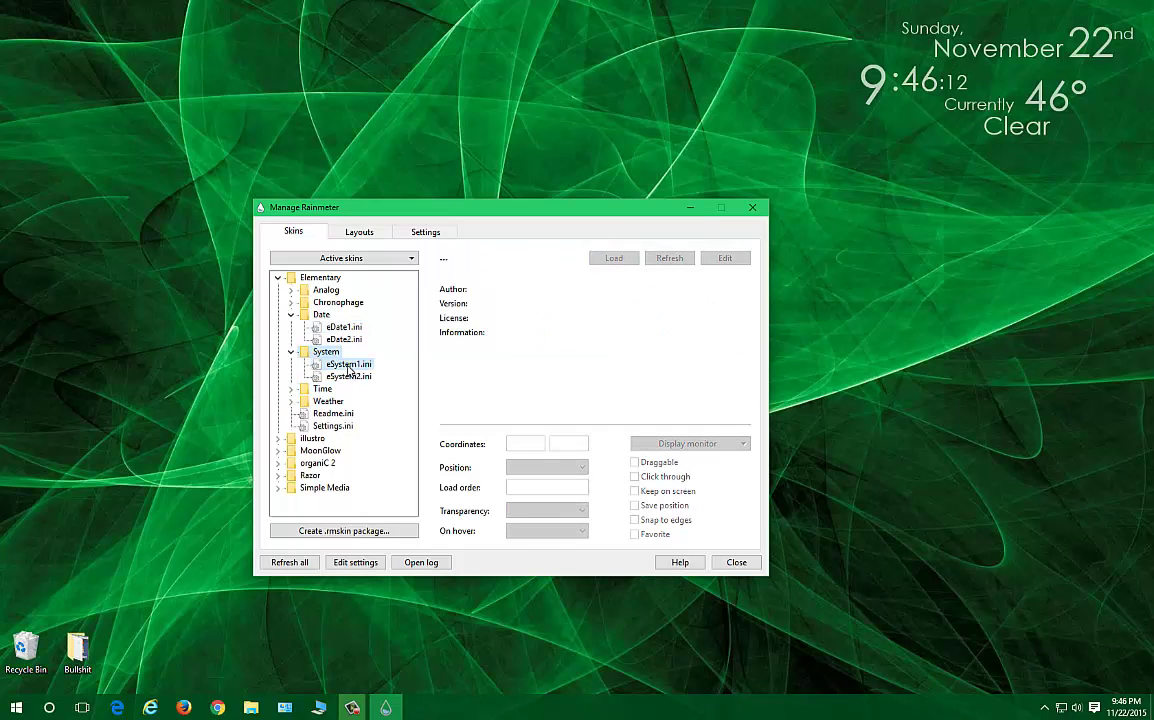
pyautogui.click(340, 364)
pyautogui.click(630, 258)
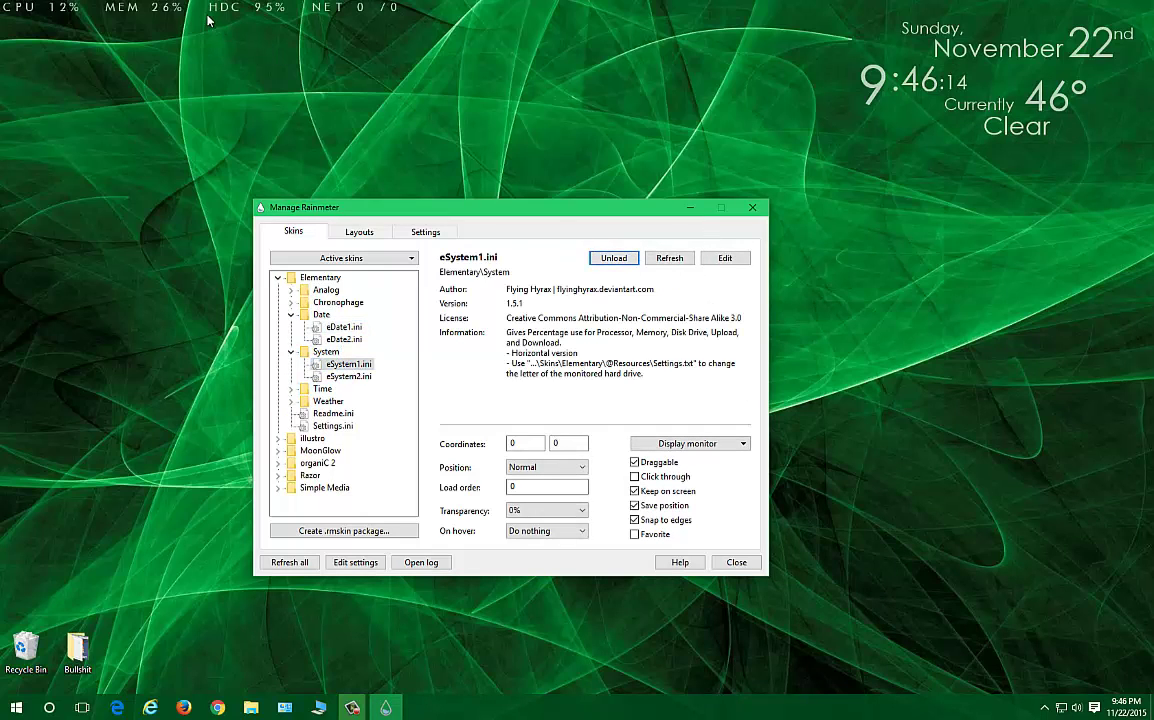
pyautogui.click(206, 70)
pyautogui.moveTo(161, 17); pyautogui.dragTo(310, 683)
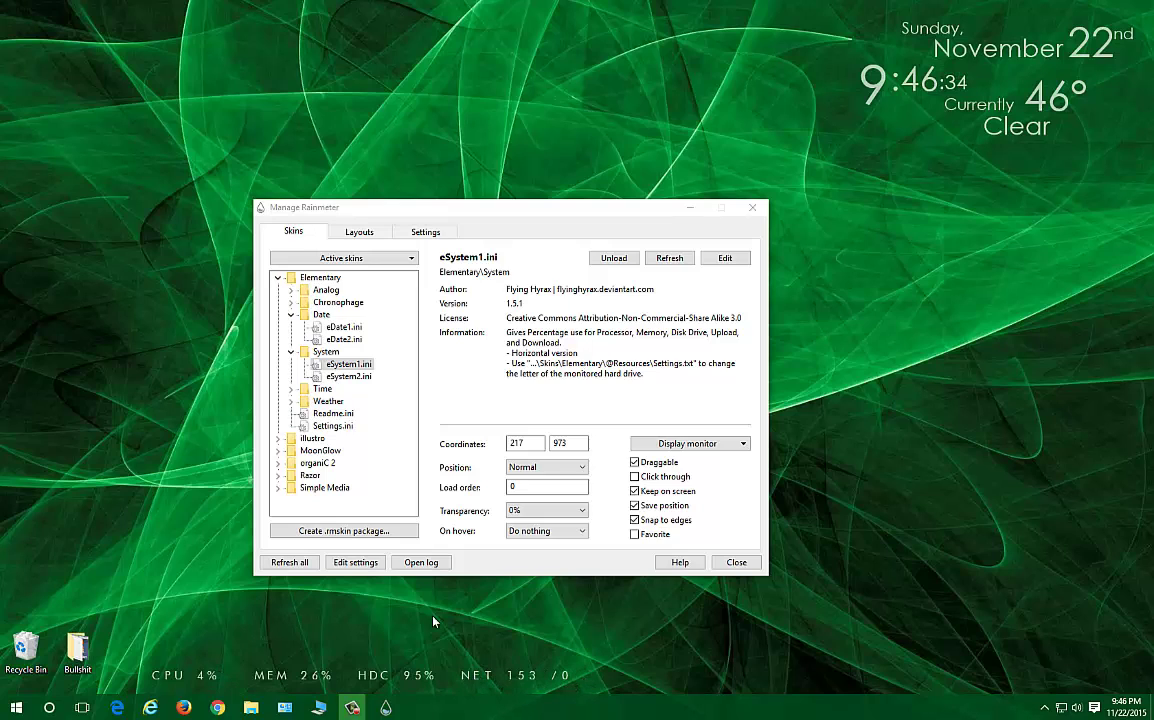
# Step: Load the eAnalog.ini clock skin from Elementary's Analog folder and move it slightly inward from the desktop corner
pyautogui.click(291, 291)
pyautogui.click(345, 302)
pyautogui.click(612, 258)
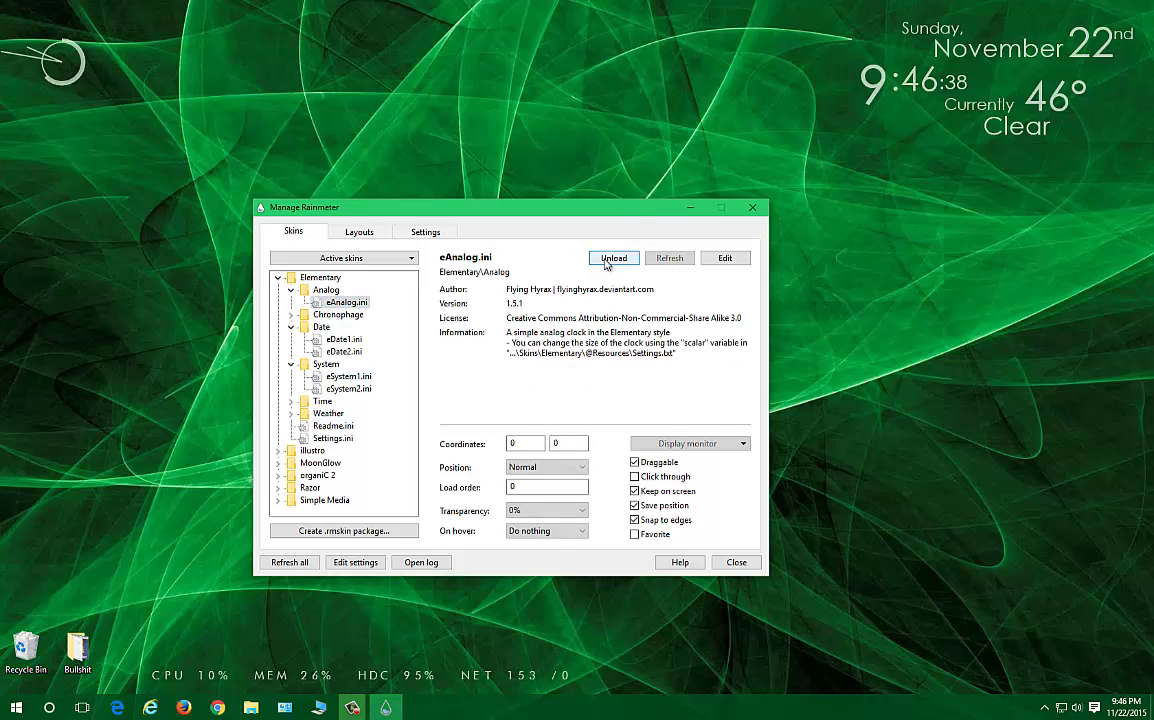
pyautogui.moveTo(72, 46); pyautogui.dragTo(127, 69)
pyautogui.rightClick(133, 72)
pyautogui.click(199, 233)
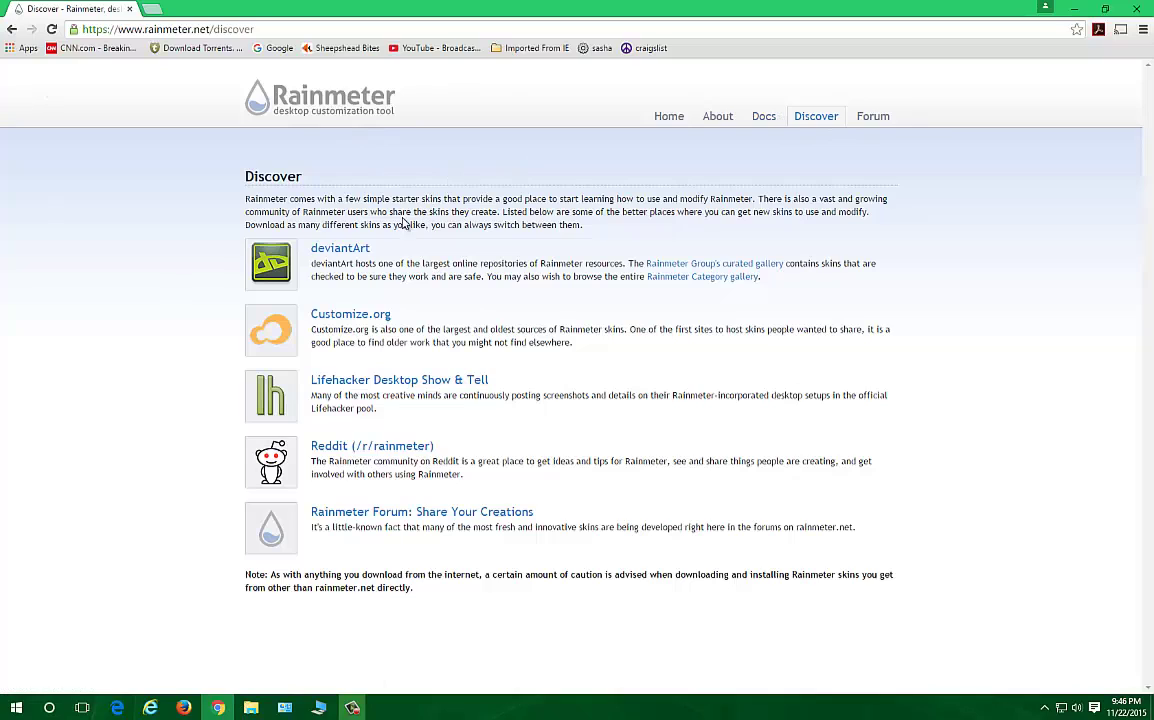
# Step: In the browser, open the deviantArt link from Rainmeter's Discover page in a new tab and look over the Rainmeter group page
pyautogui.rightClick(345, 248)
pyautogui.click(375, 255)
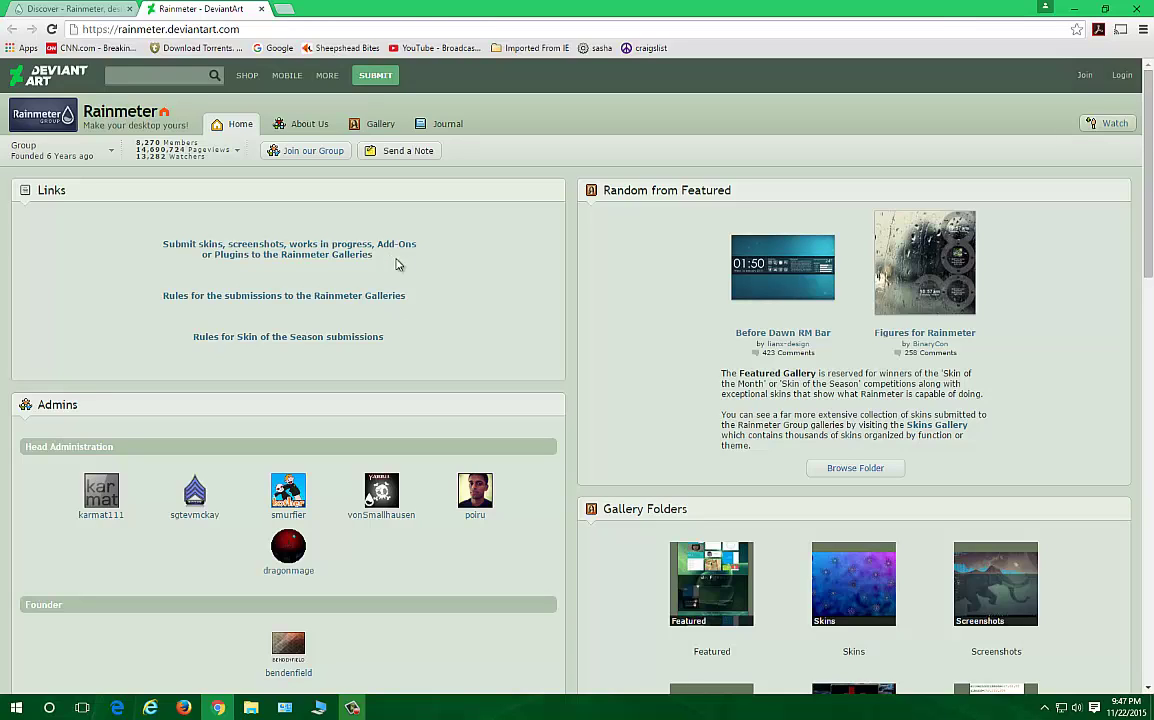
pyautogui.scroll(-3, 455, 292)
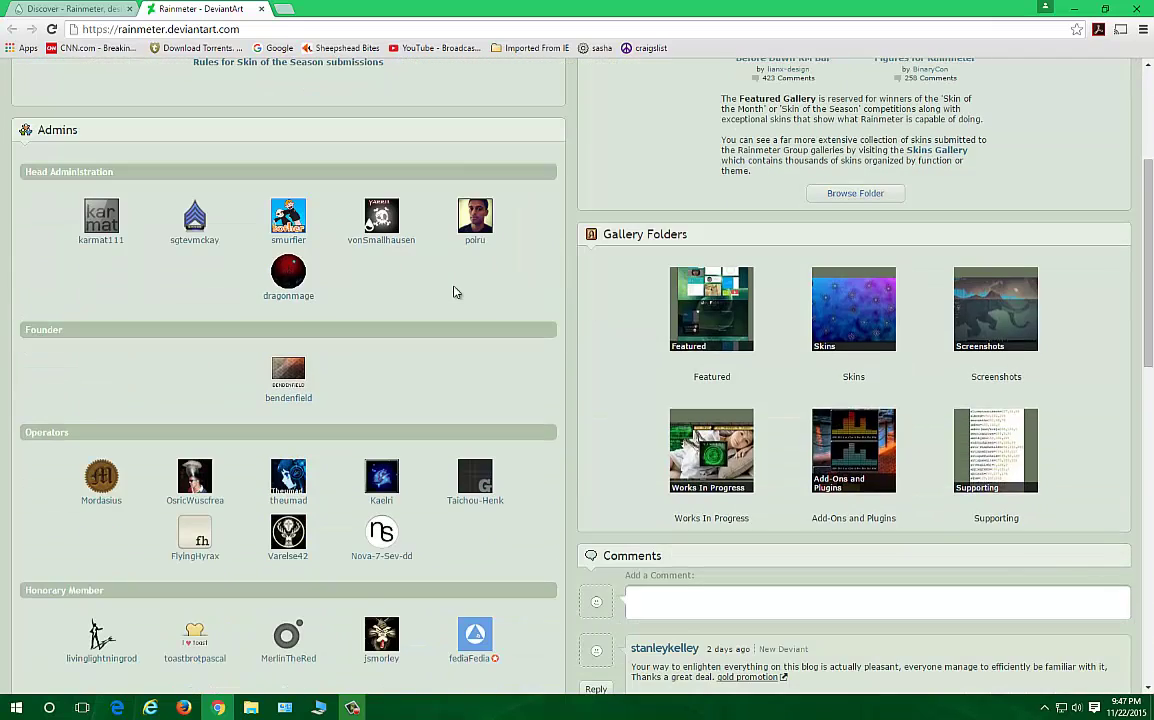
pyautogui.scroll(2, 455, 292)
pyautogui.scroll(2, 455, 292)
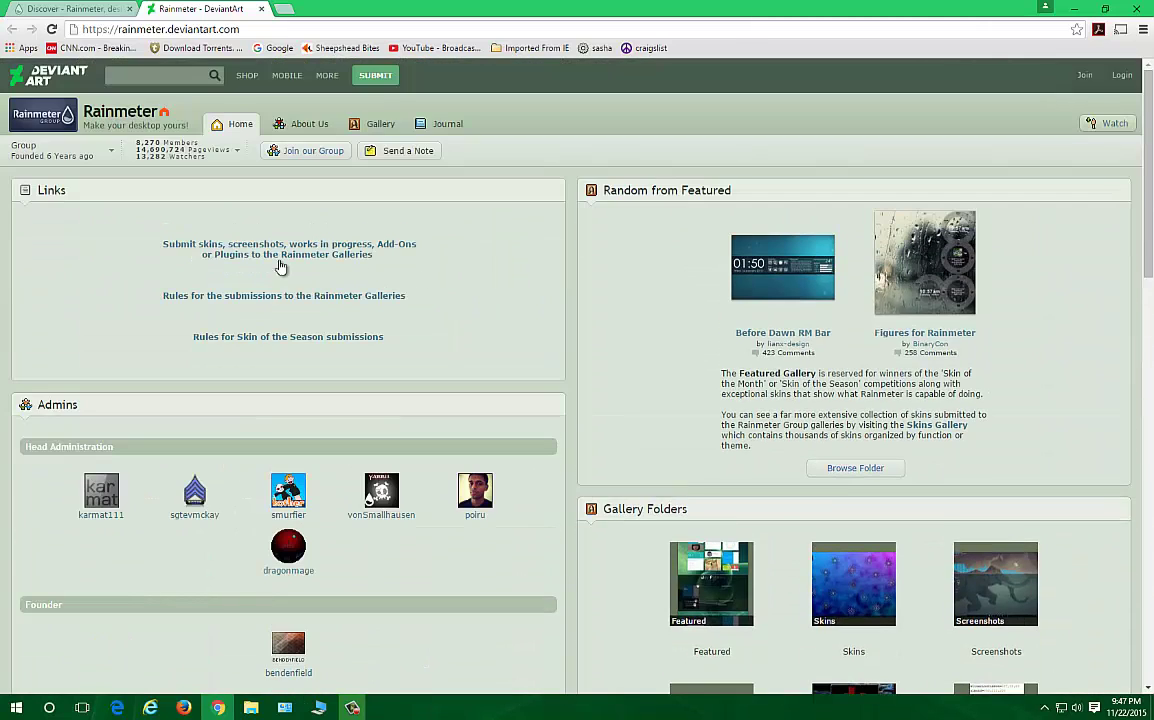
# Step: Search DeviantArt for rainmeter, skipping the advertisement, and view the space-themed Rainmeter design before returning to the results
pyautogui.click(139, 75)
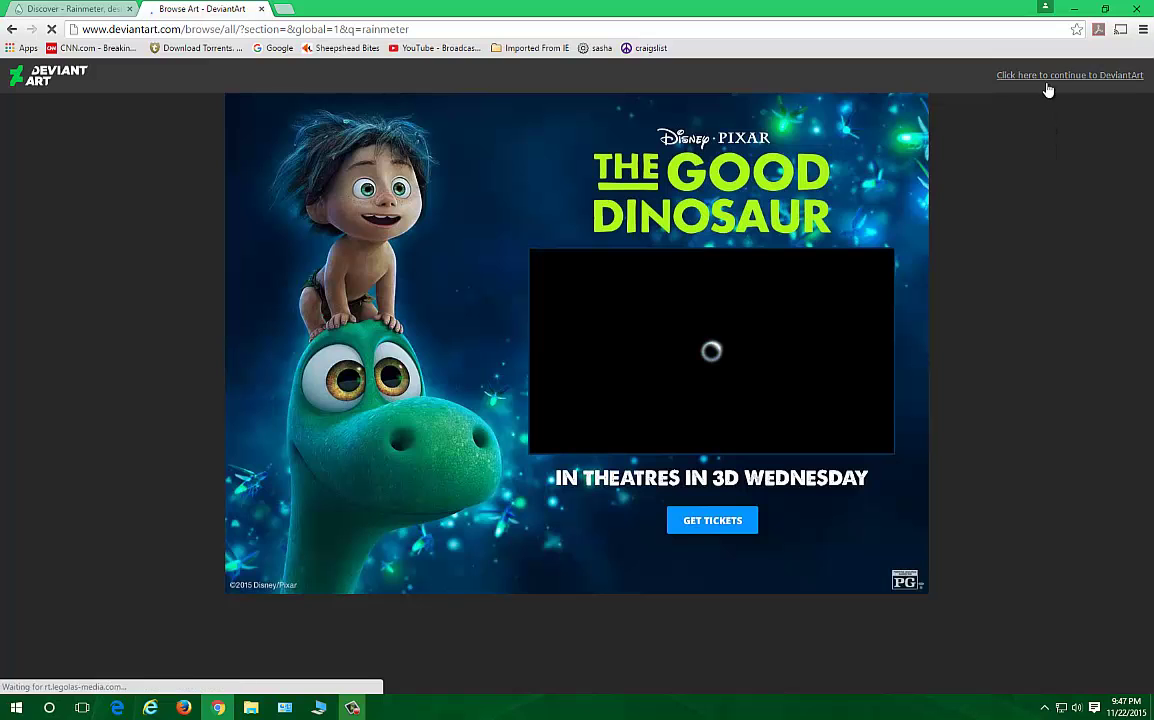
pyautogui.click(1058, 76)
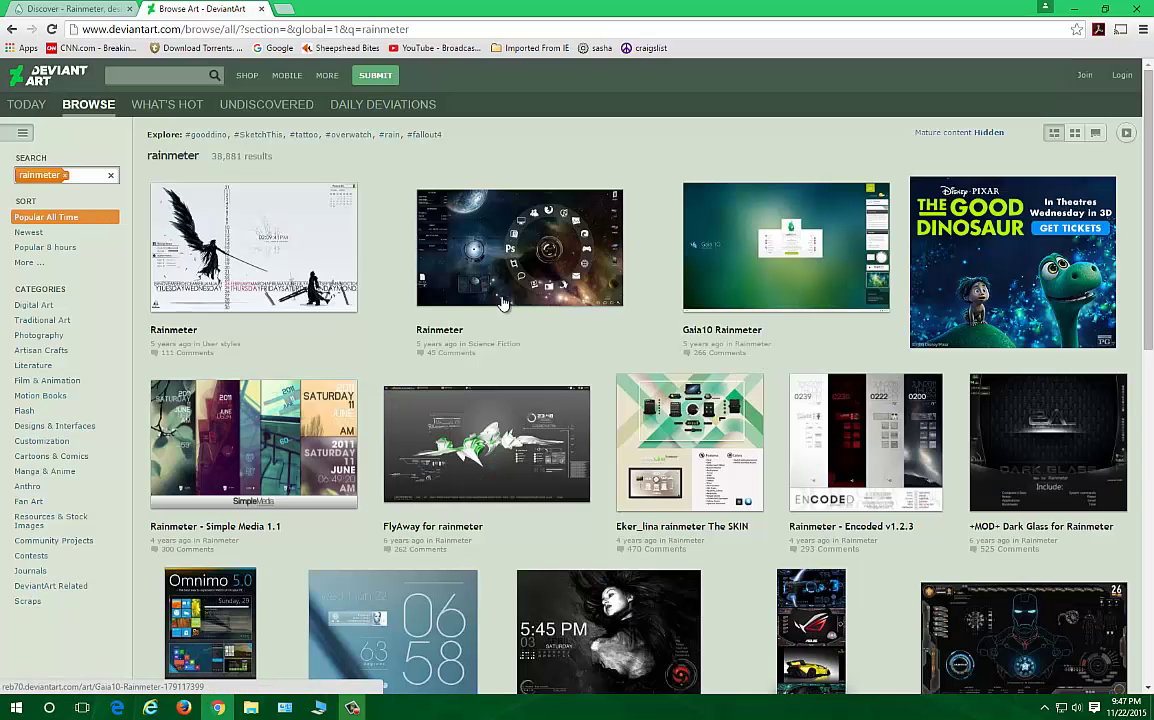
pyautogui.click(423, 195)
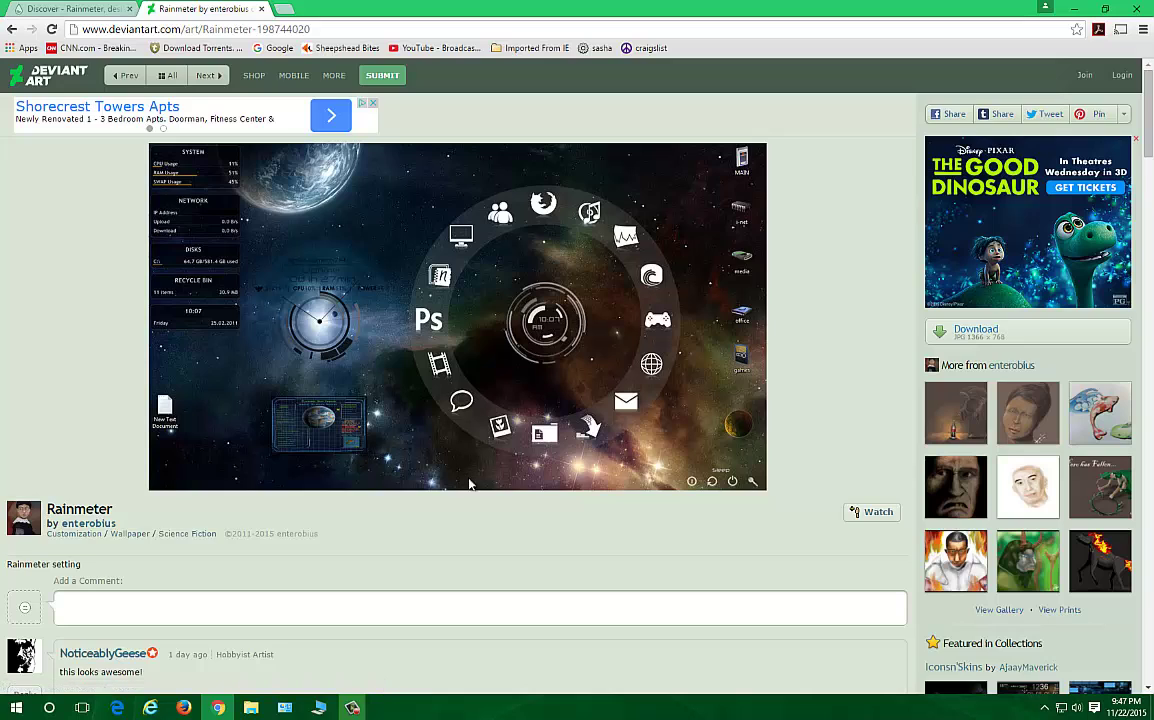
pyautogui.scroll(-2, 455, 483)
pyautogui.scroll(2, 449, 482)
pyautogui.hotkey('alt', 'Left')
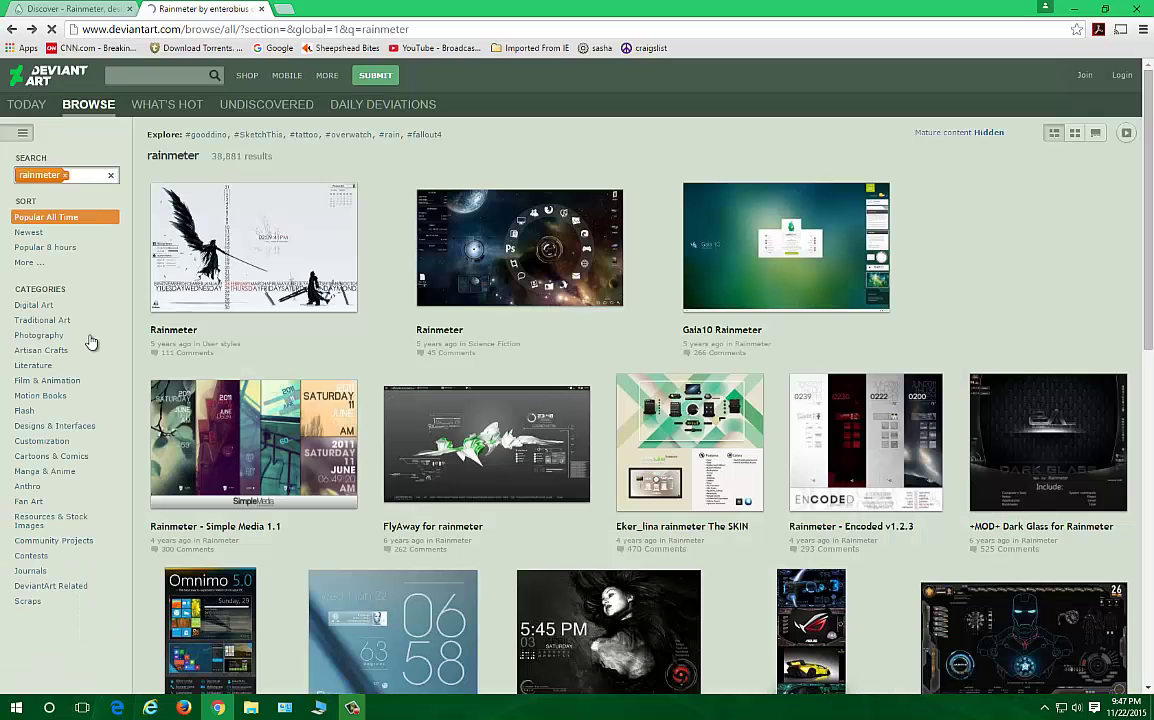
# Step: View the dark black-and-white portrait Rainmeter design from the results and return to the list
pyautogui.scroll(-3, 400, 458)
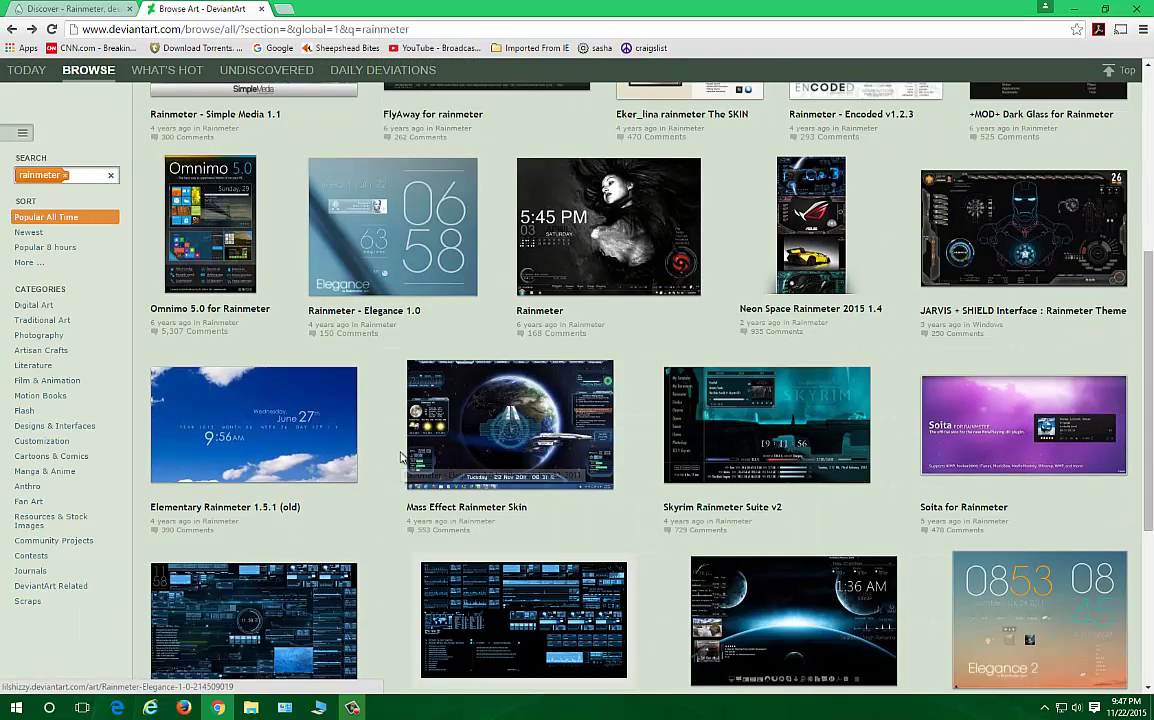
pyautogui.click(580, 278)
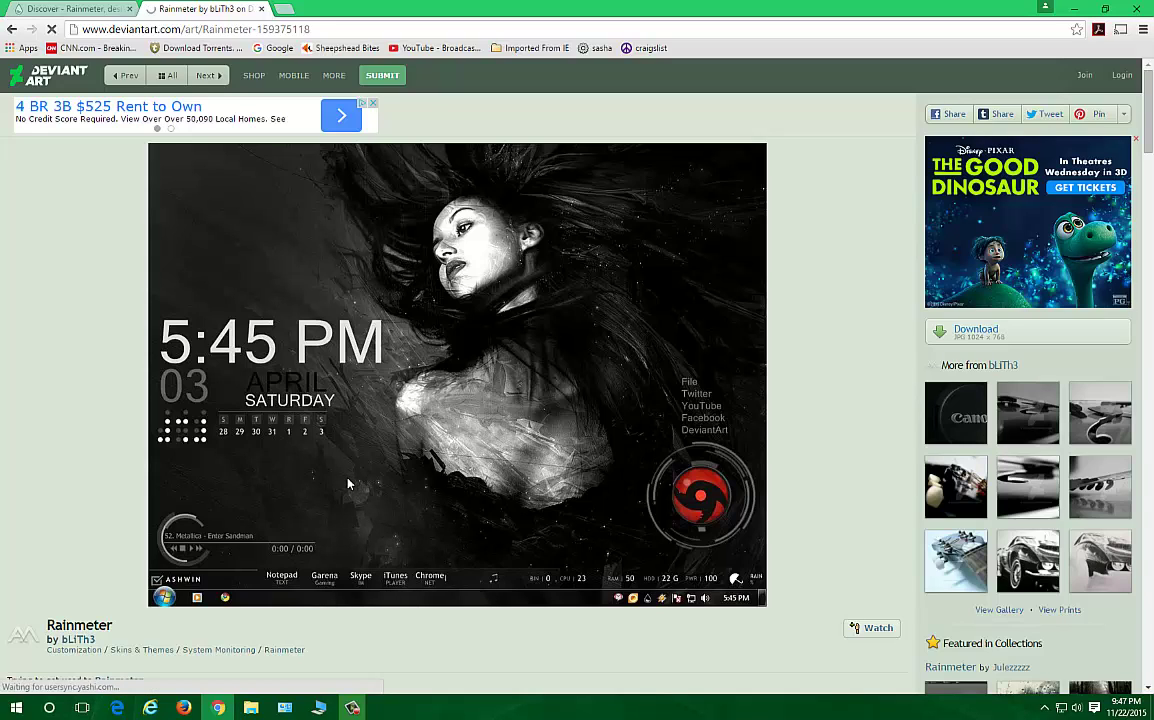
pyautogui.hotkey('alt', 'Left')
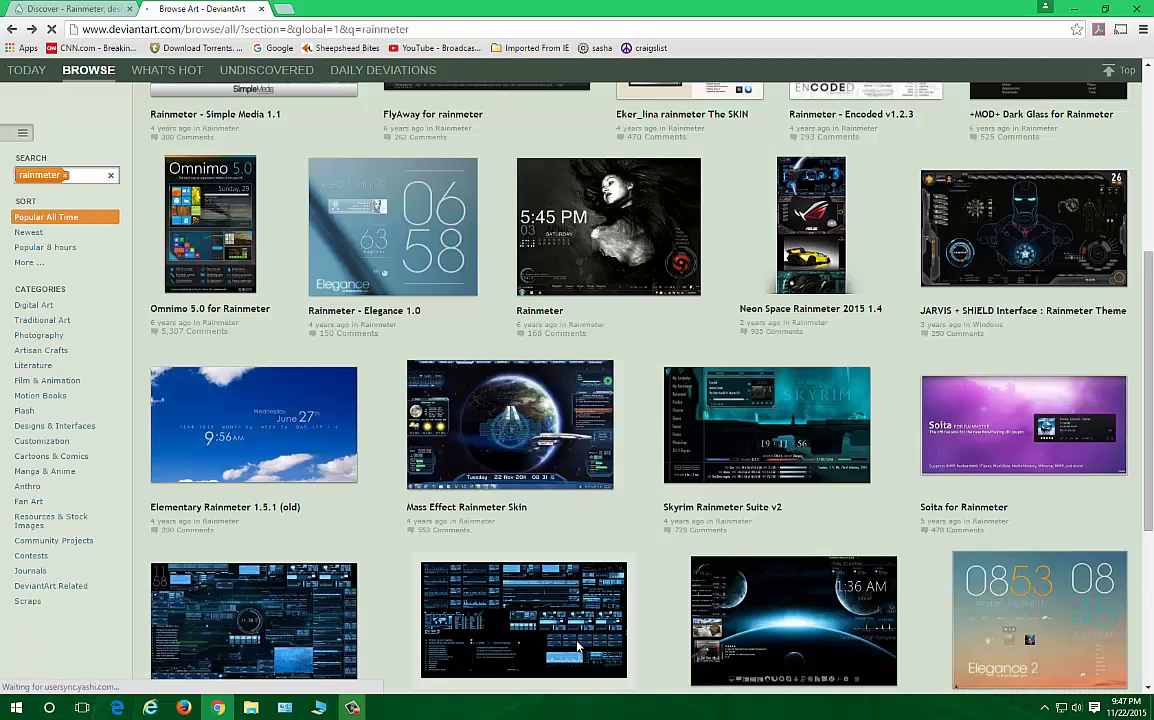
# Step: Show more rainmeter results, view the design with colourful light circles and return to the list
pyautogui.scroll(-4, 463, 546)
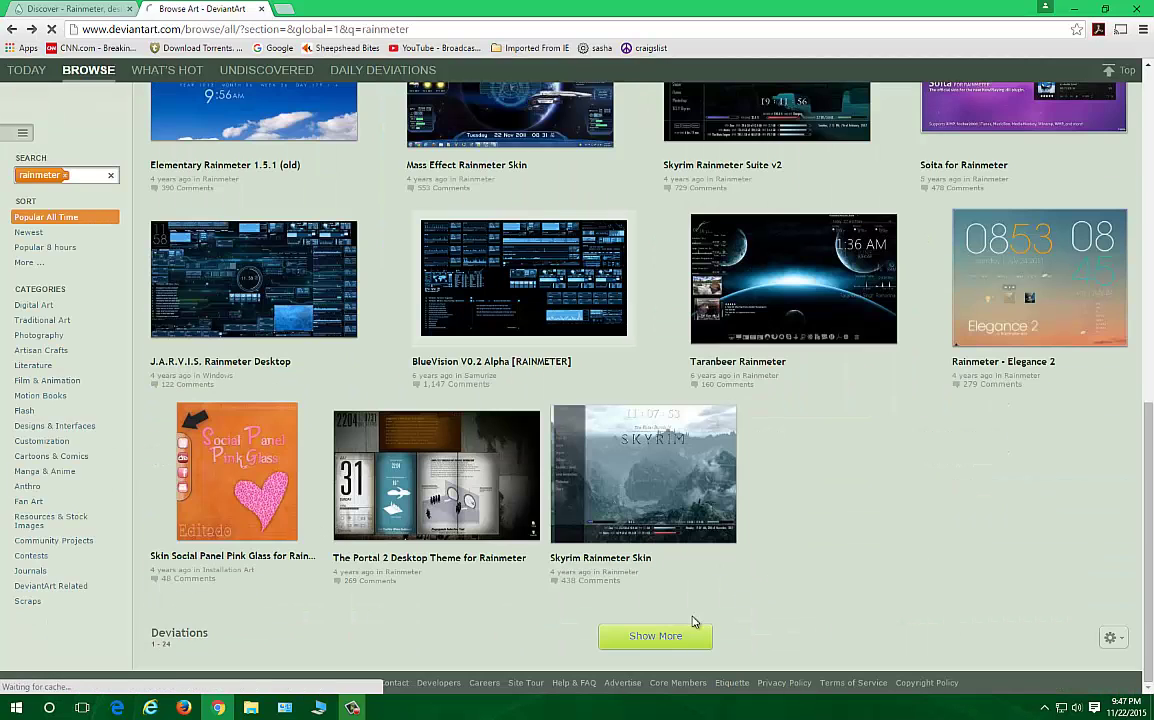
pyautogui.click(668, 638)
pyautogui.scroll(-3, 670, 442)
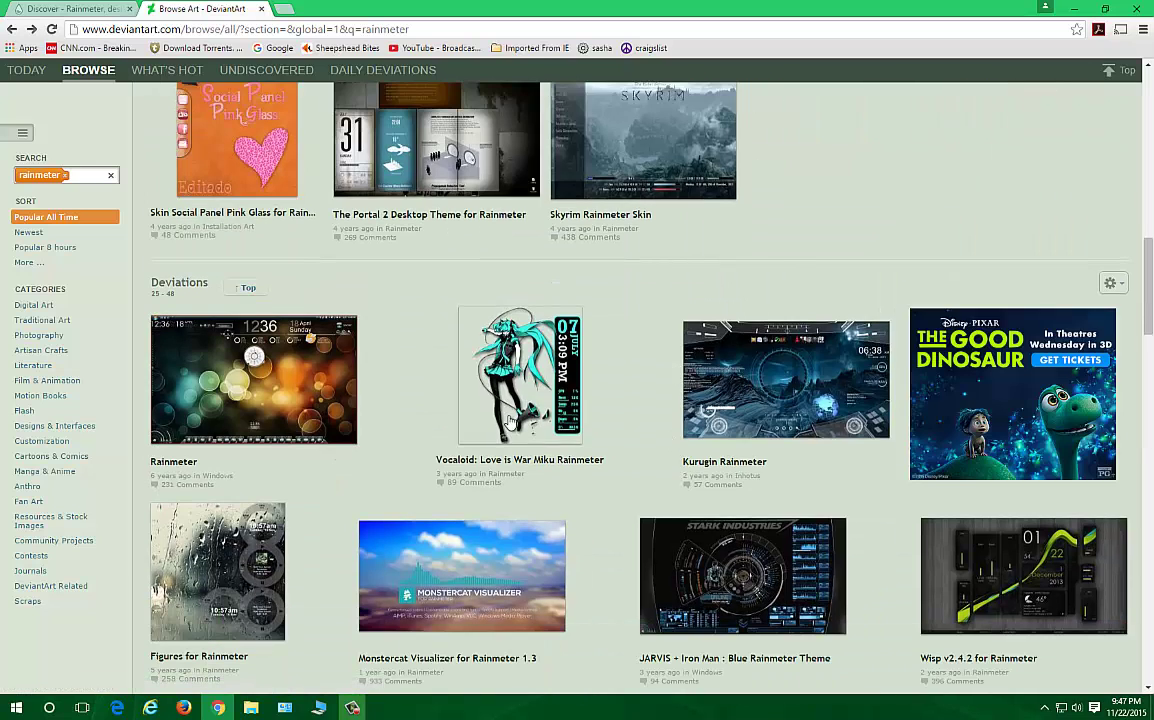
pyautogui.click(207, 358)
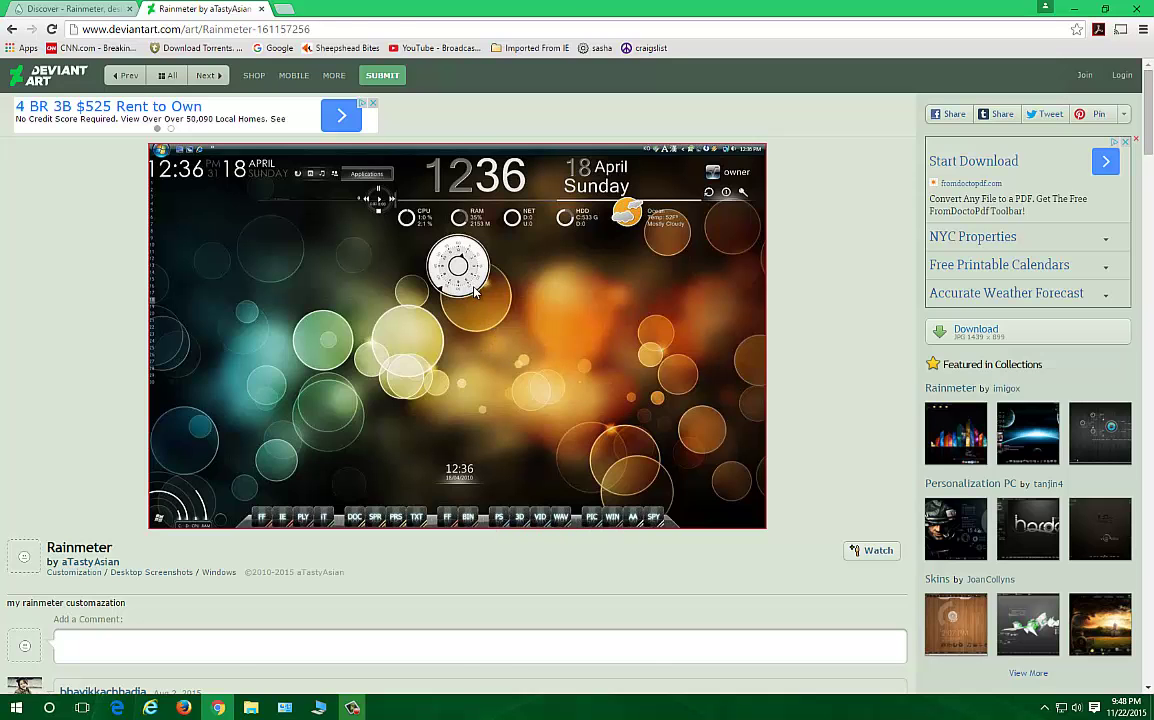
pyautogui.hotkey('alt', 'Left')
# Step: Browse the further rainmeter results down to deviations 49 - 72 for other desktop designs
pyautogui.scroll(-3, 521, 485)
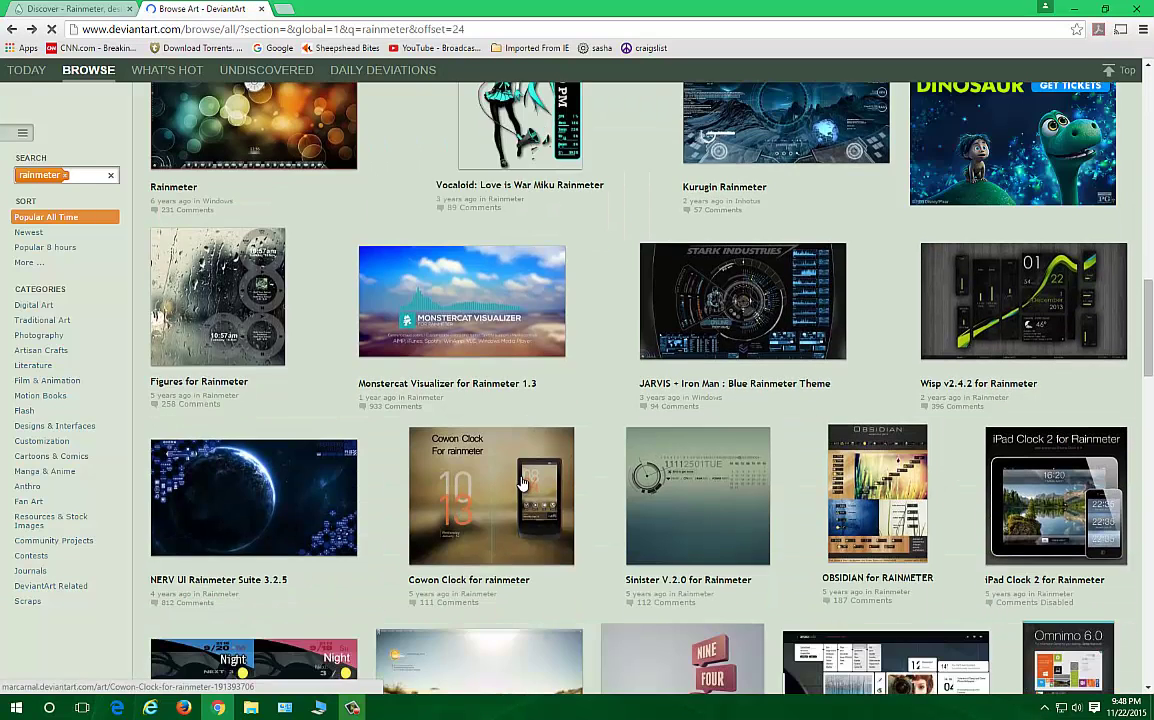
pyautogui.scroll(-1, 521, 483)
pyautogui.scroll(-2, 521, 485)
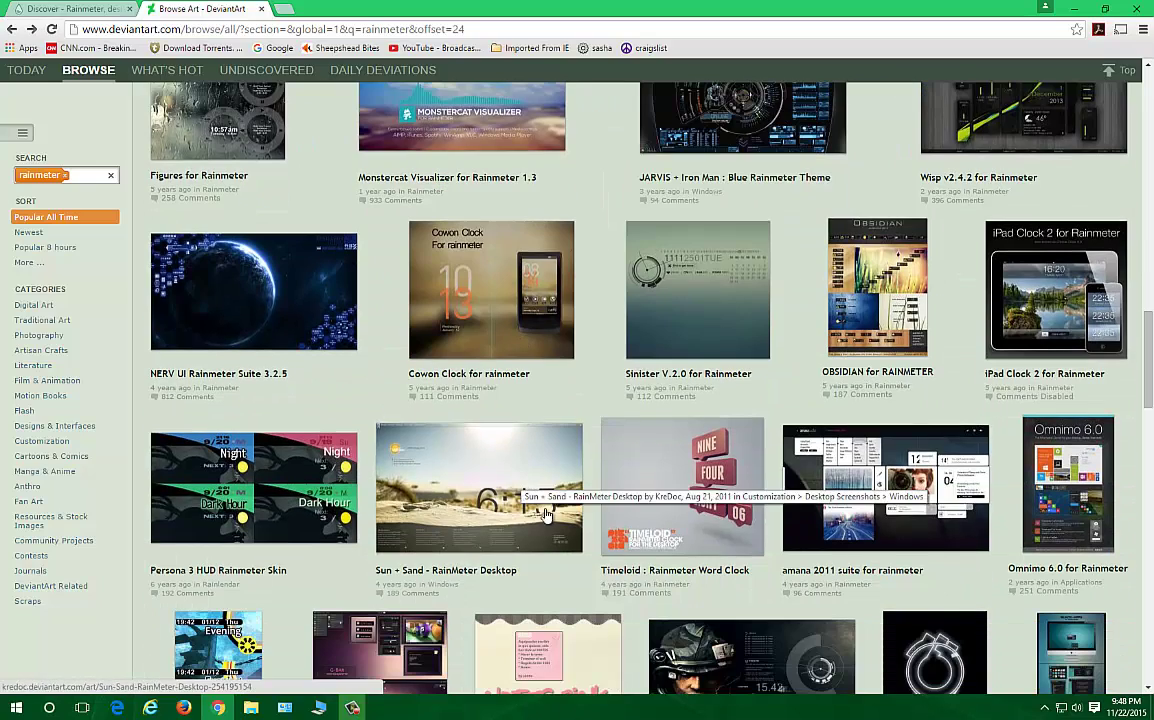
pyautogui.scroll(-2, 547, 516)
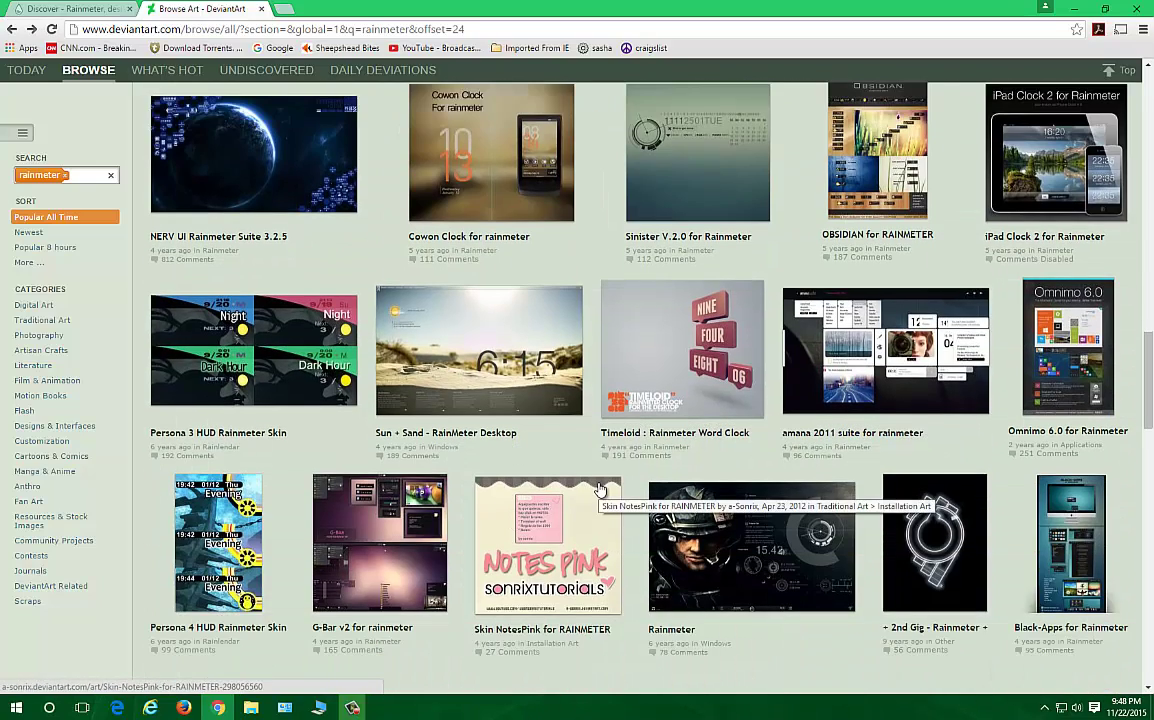
pyautogui.scroll(-2, 605, 492)
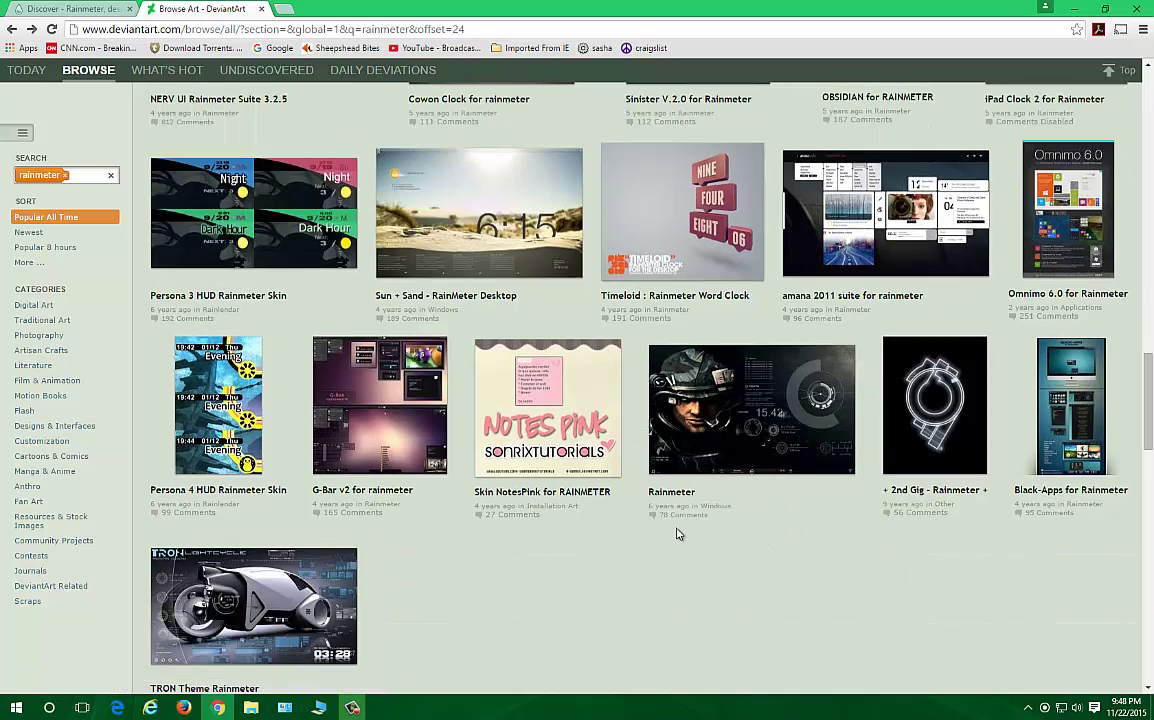
pyautogui.scroll(-4, 676, 534)
pyautogui.scroll(-4, 674, 532)
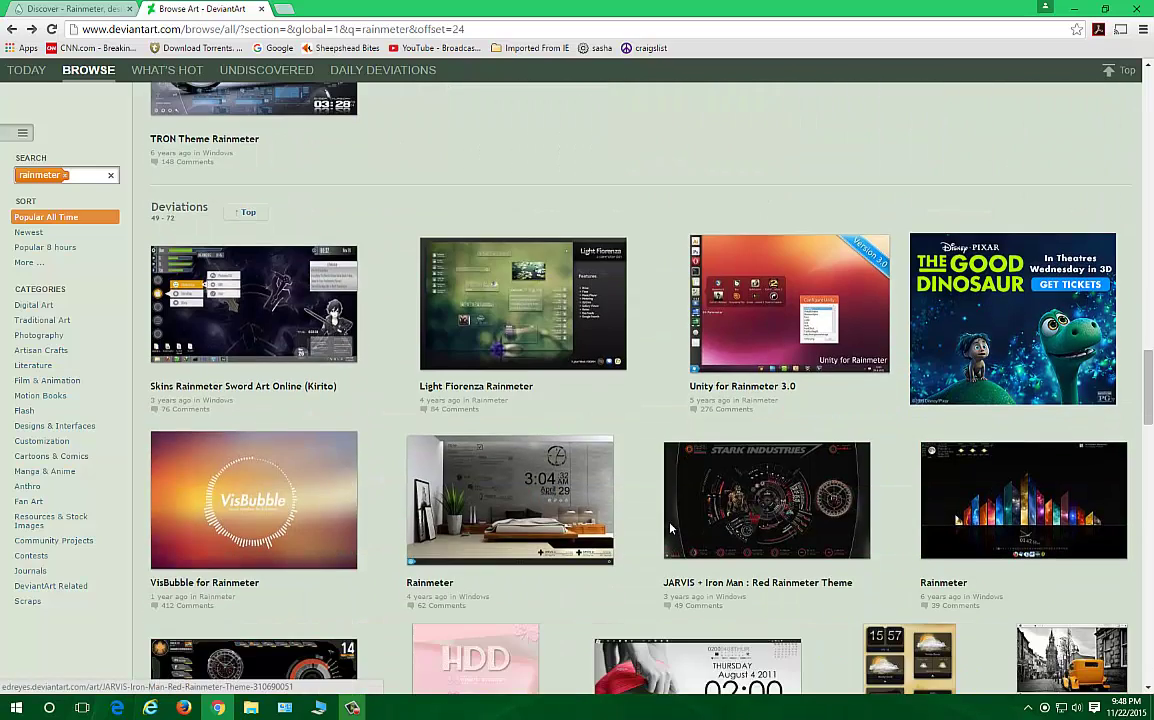
# Step: Open the bedroom-wall Rainmeter design and examine its screenshot, description and comments
pyautogui.click(540, 495)
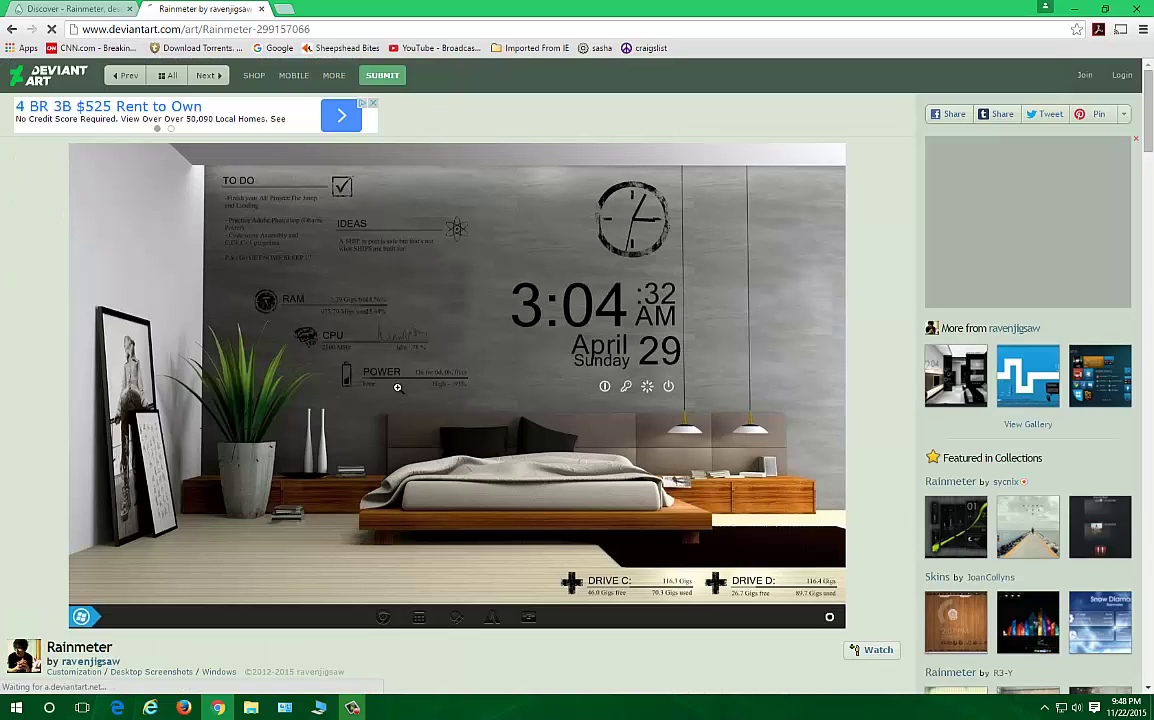
pyautogui.scroll(-2, 878, 438)
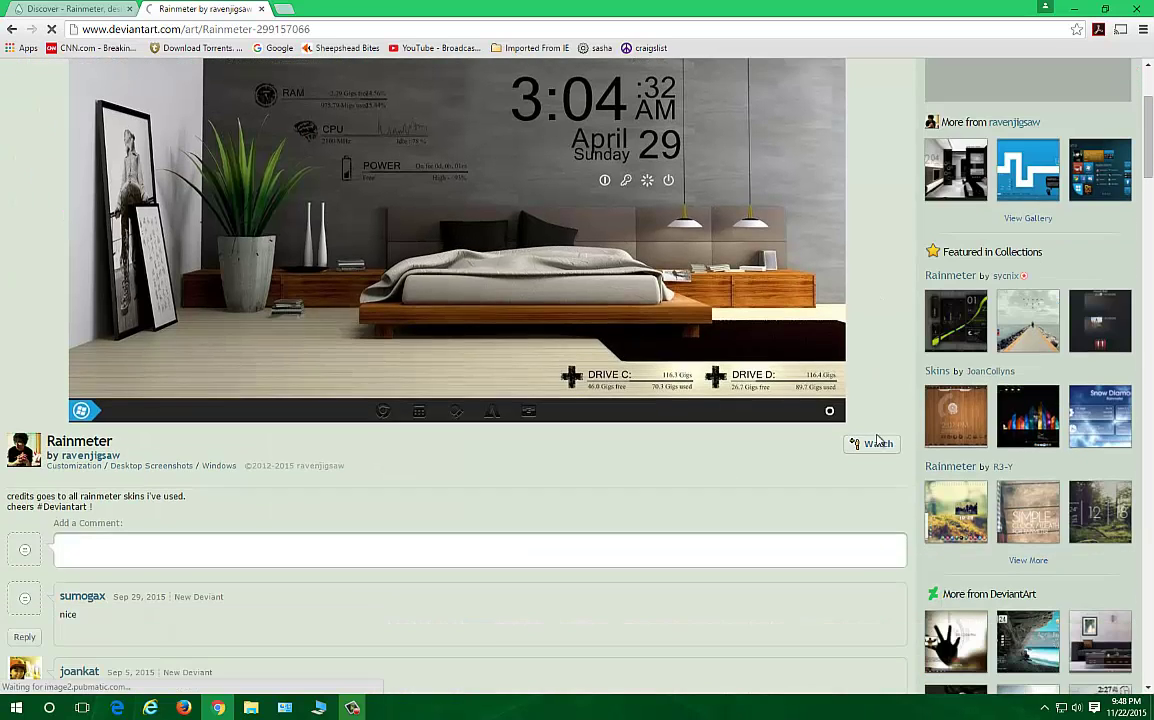
pyautogui.scroll(2, 597, 226)
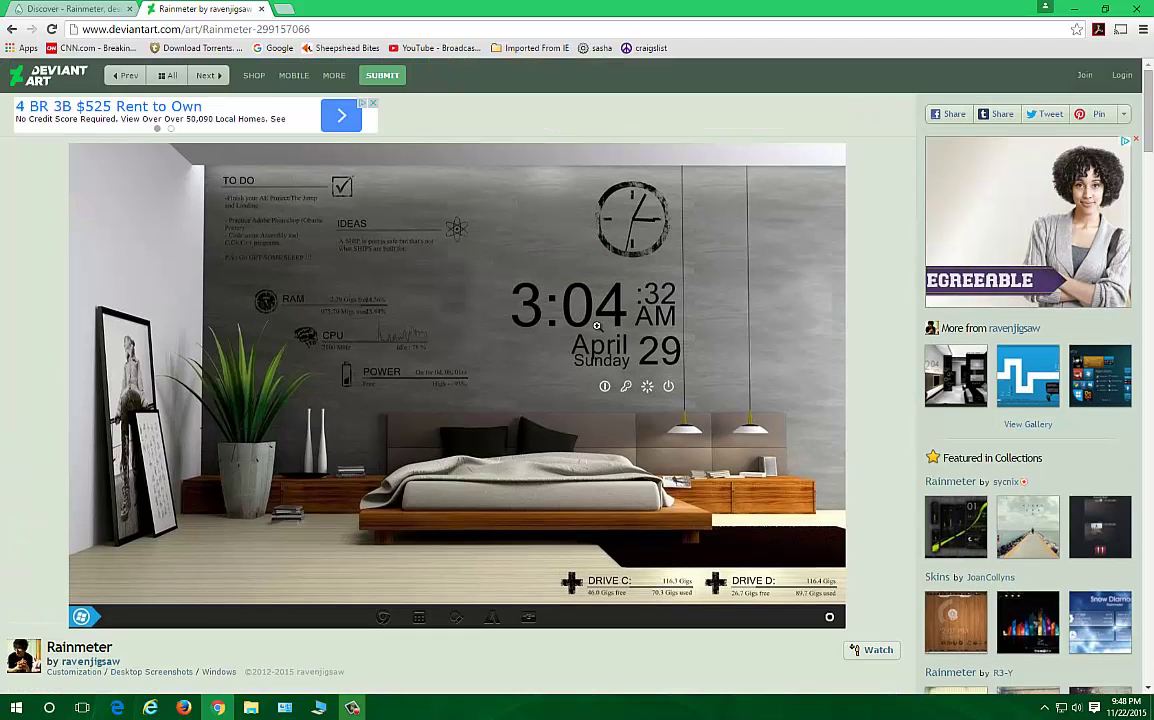
pyautogui.scroll(-2, 224, 418)
pyautogui.scroll(2, 224, 418)
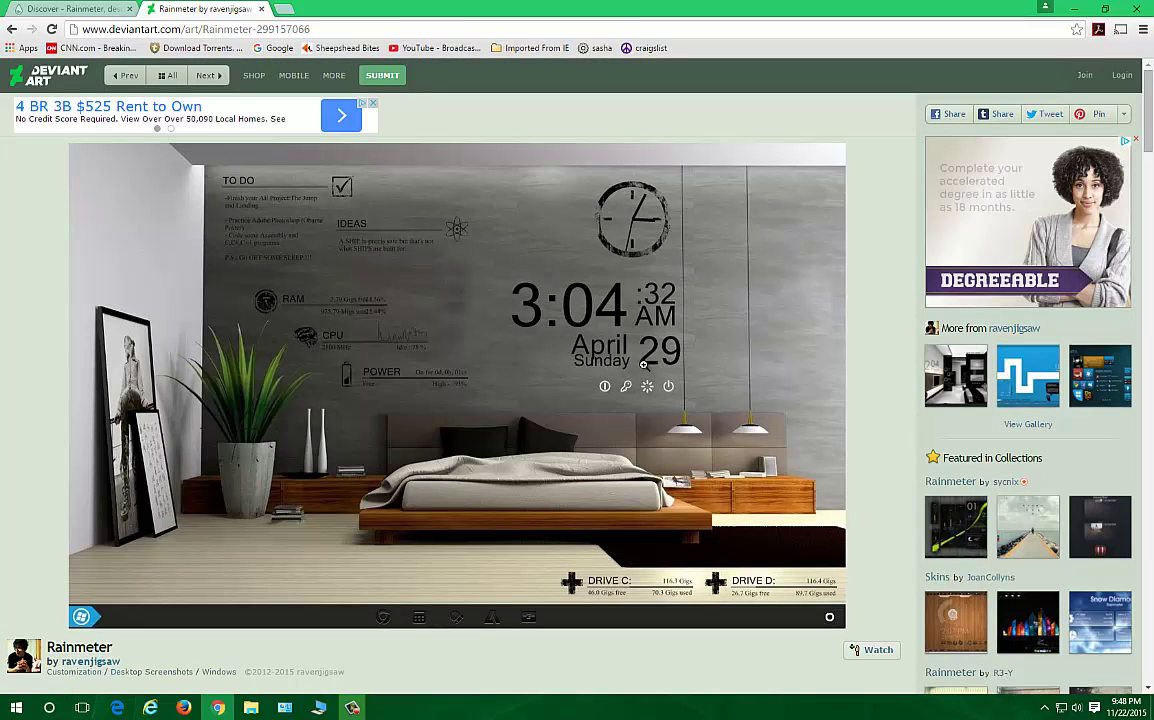
pyautogui.scroll(-1, 460, 375)
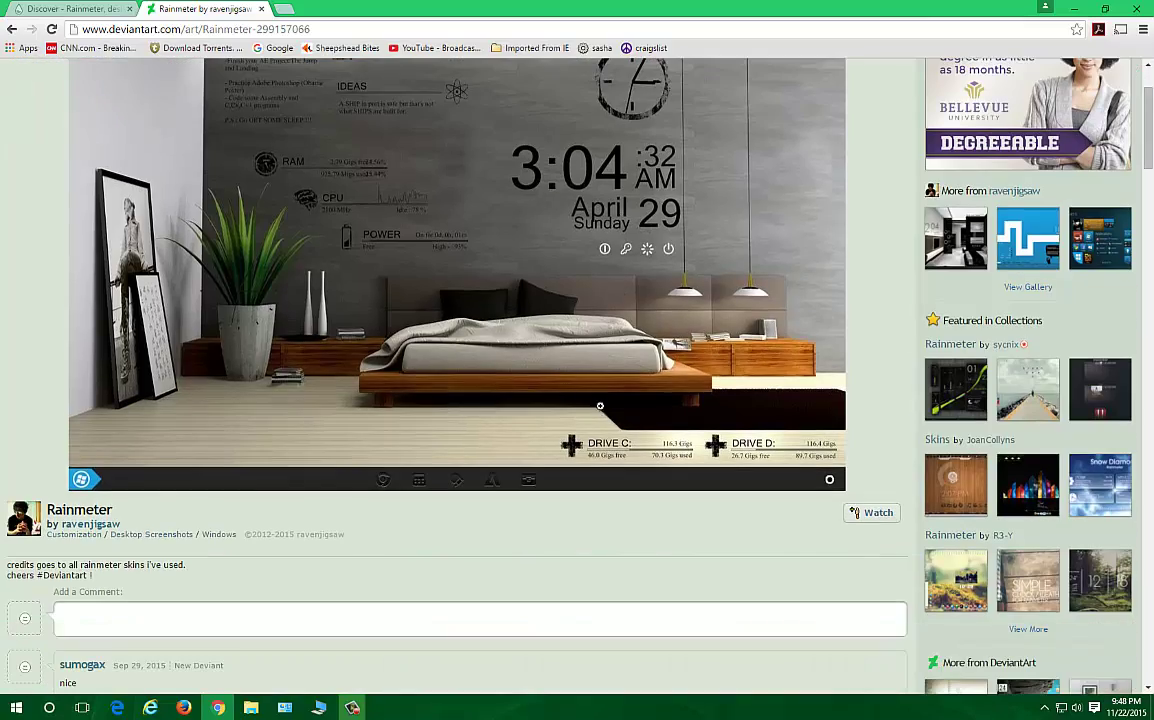
# Step: Examine the bedroom-wall design's comments, submission details and stats for a way to download it, and return to the screenshot
pyautogui.scroll(-12, 617, 424)
pyautogui.scroll(15, 617, 424)
pyautogui.scroll(-5, 617, 424)
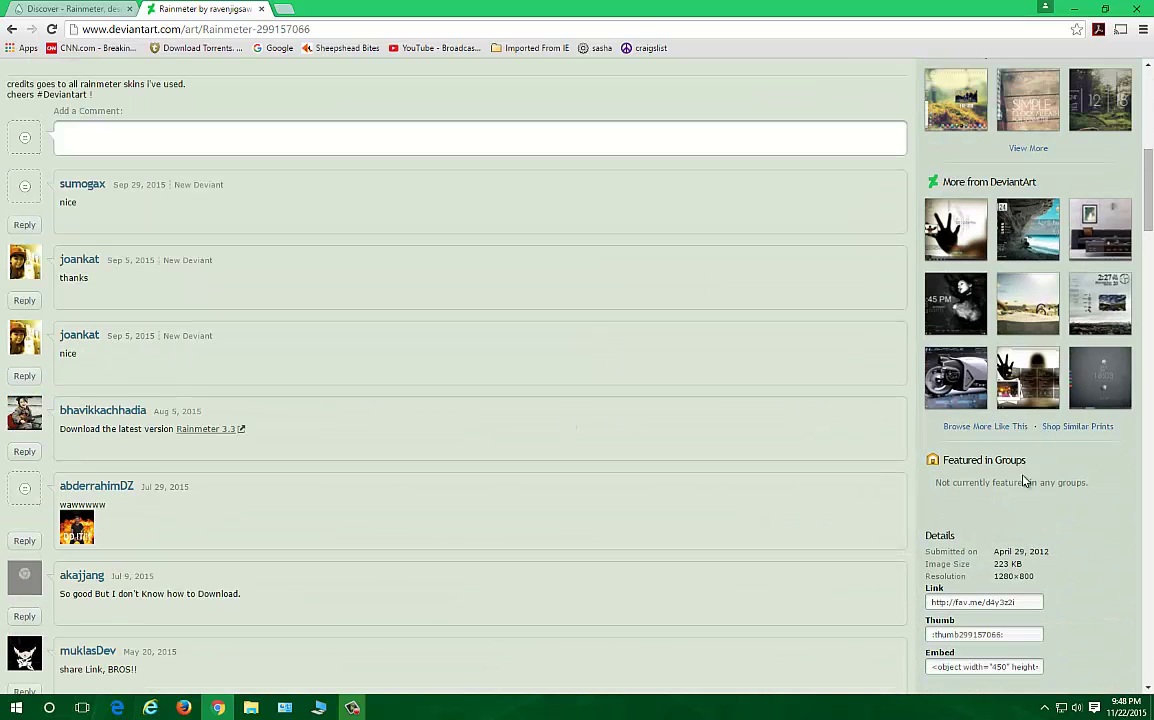
pyautogui.scroll(-3, 1020, 470)
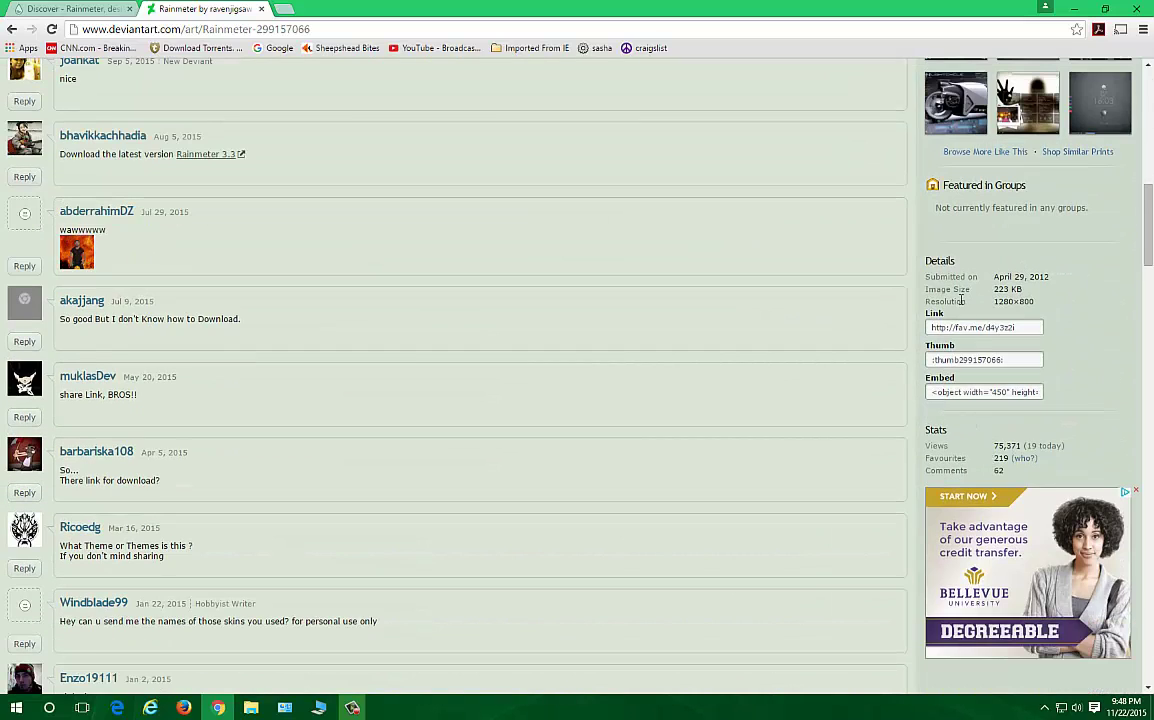
pyautogui.scroll(-2, 930, 468)
pyautogui.scroll(2, 1004, 476)
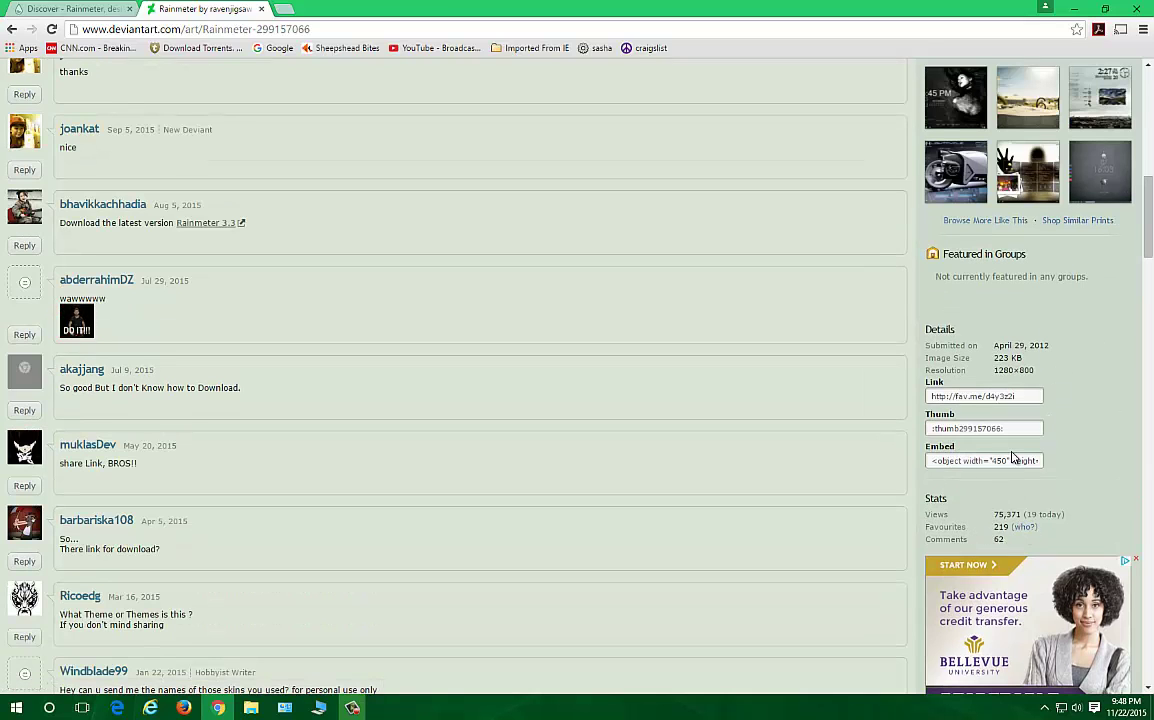
pyautogui.scroll(5, 1013, 457)
pyautogui.scroll(2, 1008, 457)
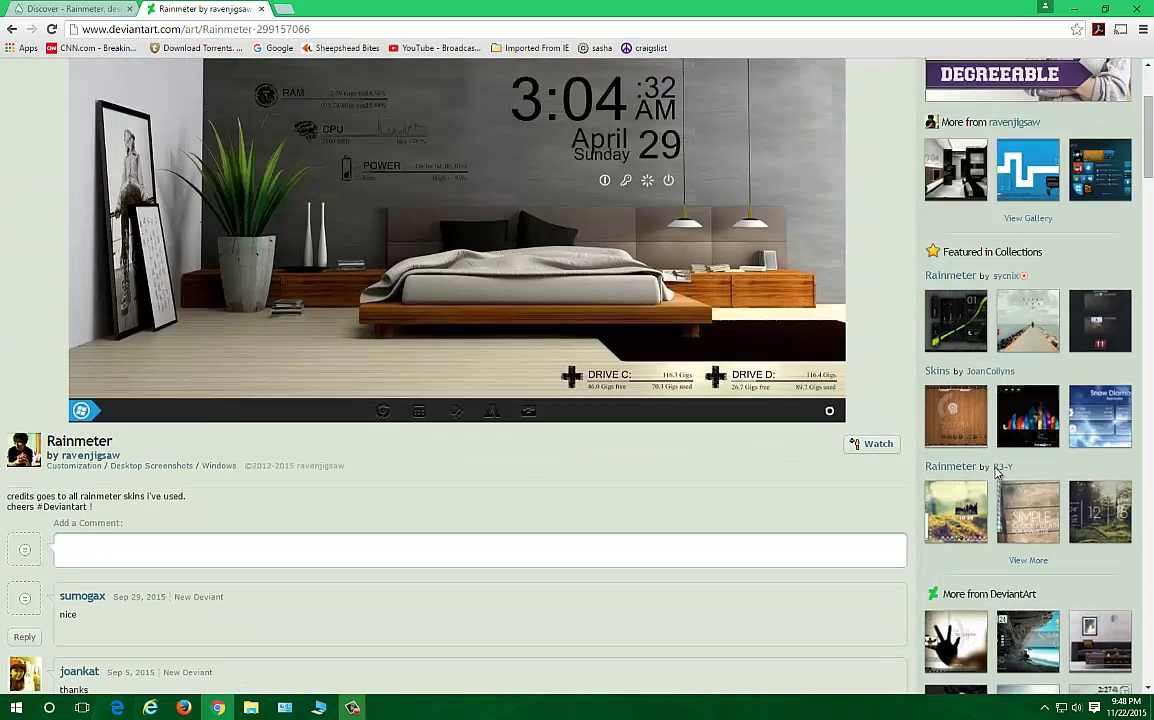
pyautogui.scroll(2, 995, 474)
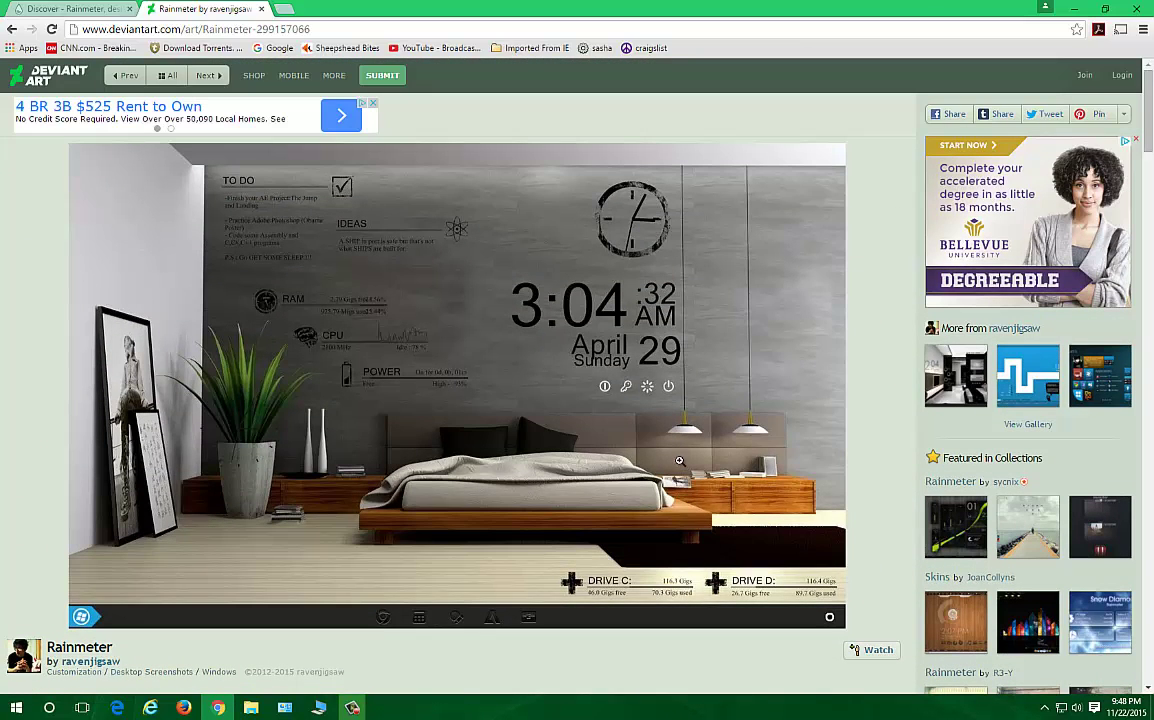
# Step: Read the older comments under the bedroom-wall design and return to its screenshot
pyautogui.scroll(-2, 680, 463)
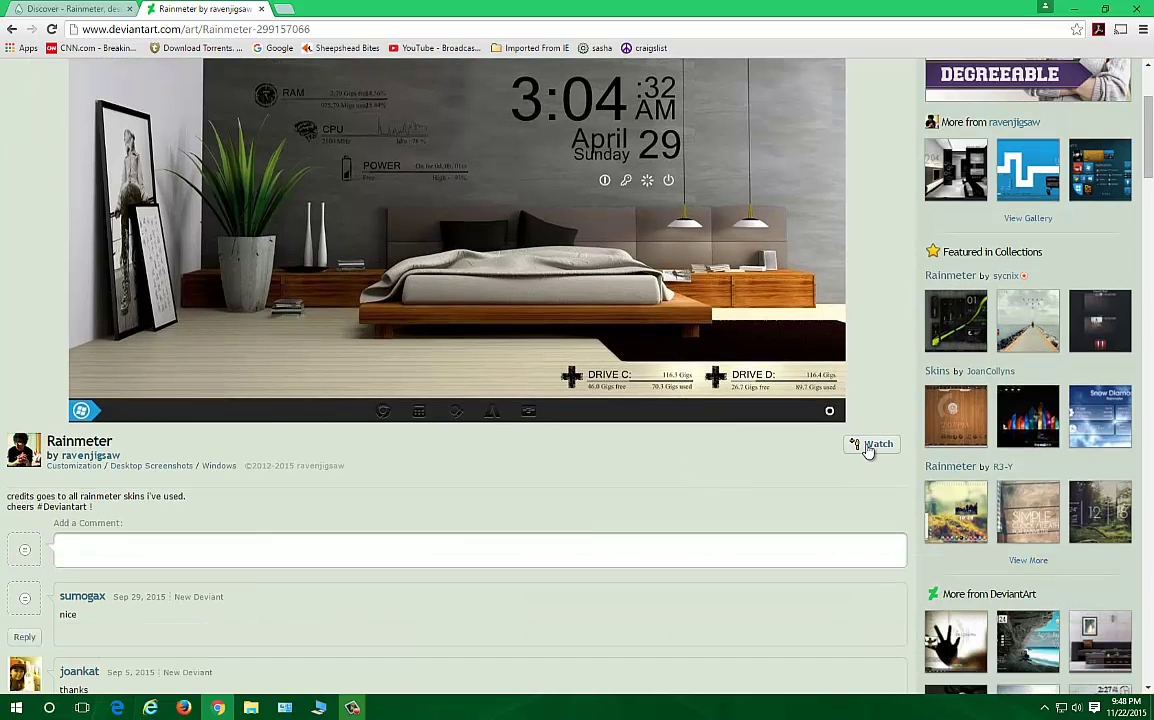
pyautogui.scroll(-5, 866, 450)
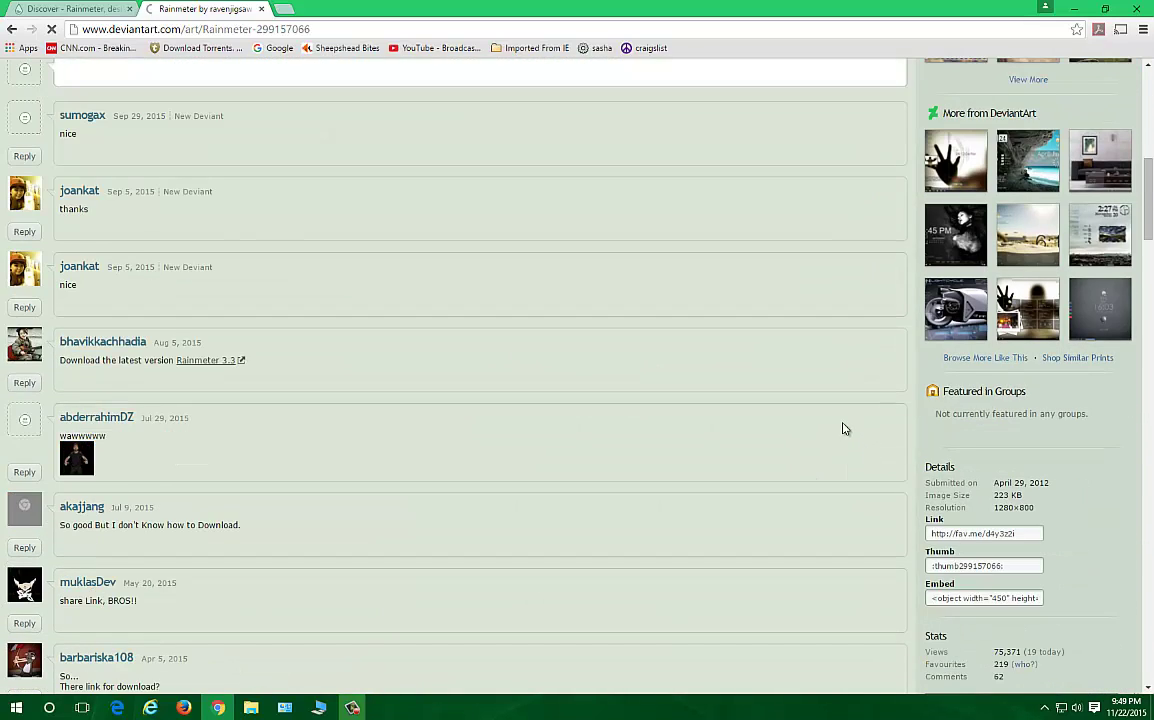
pyautogui.scroll(-1, 843, 429)
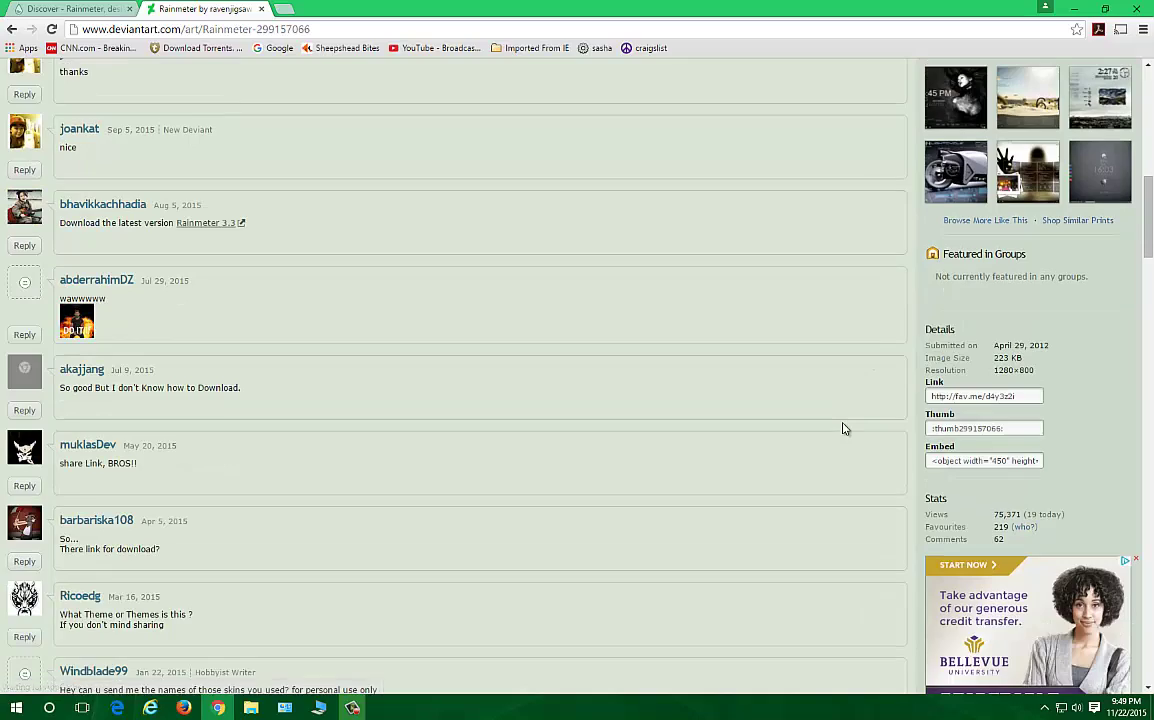
pyautogui.scroll(-4, 843, 429)
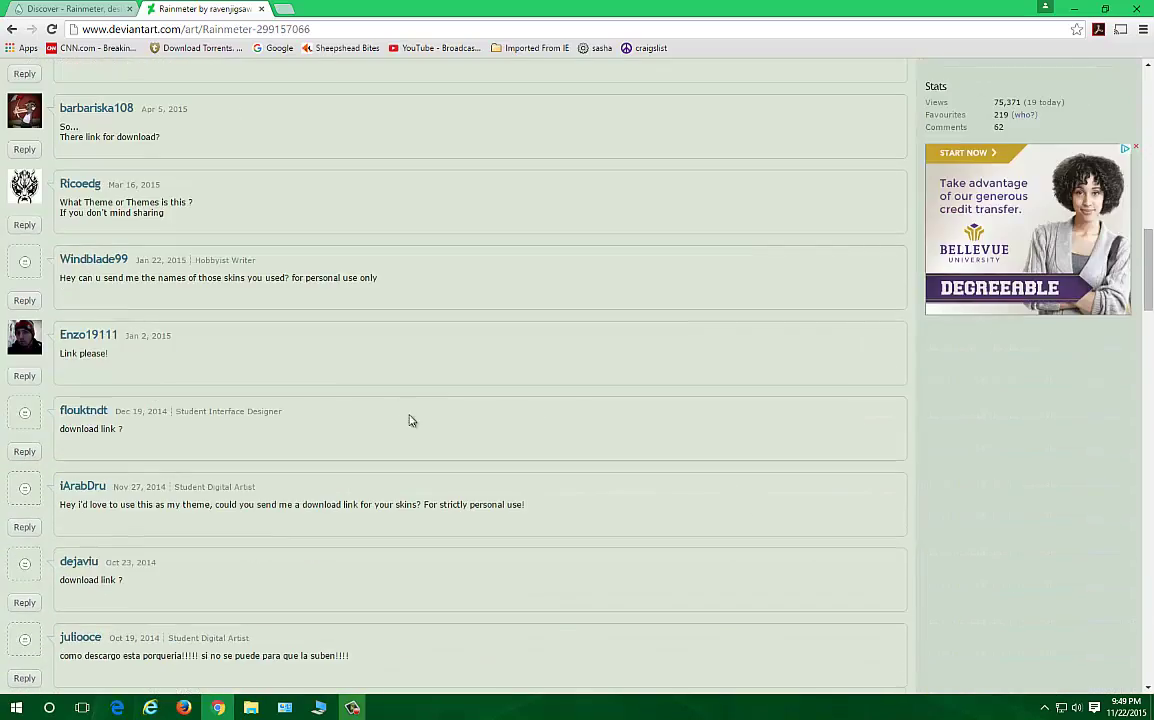
pyautogui.scroll(-8, 866, 505)
pyautogui.scroll(18, 866, 505)
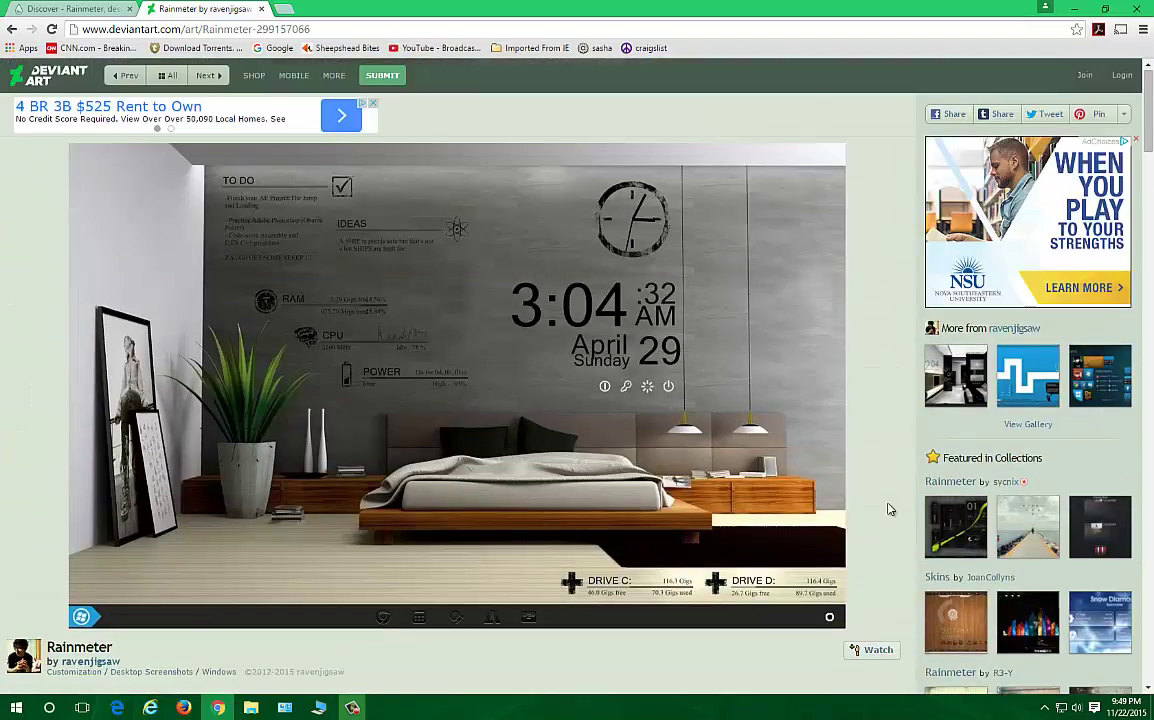
# Step: Enlarge the bedroom-wall screenshot to view its widgets and restore it to the normal page size
pyautogui.click(262, 276)
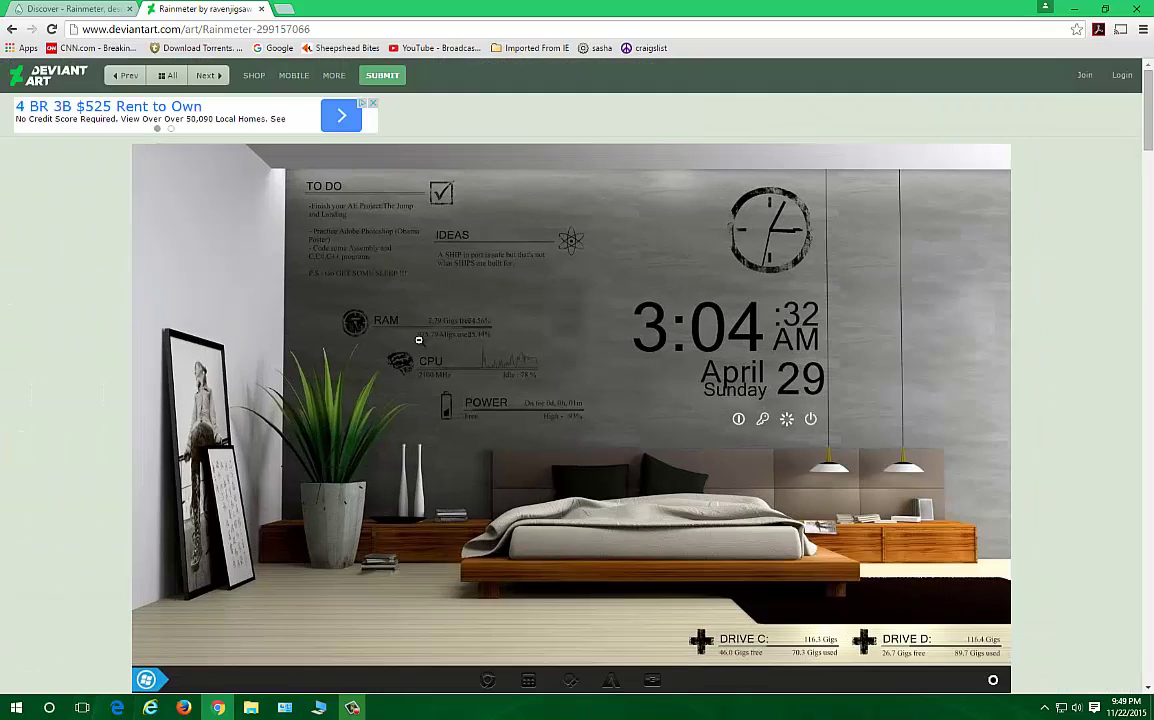
pyautogui.click(504, 341)
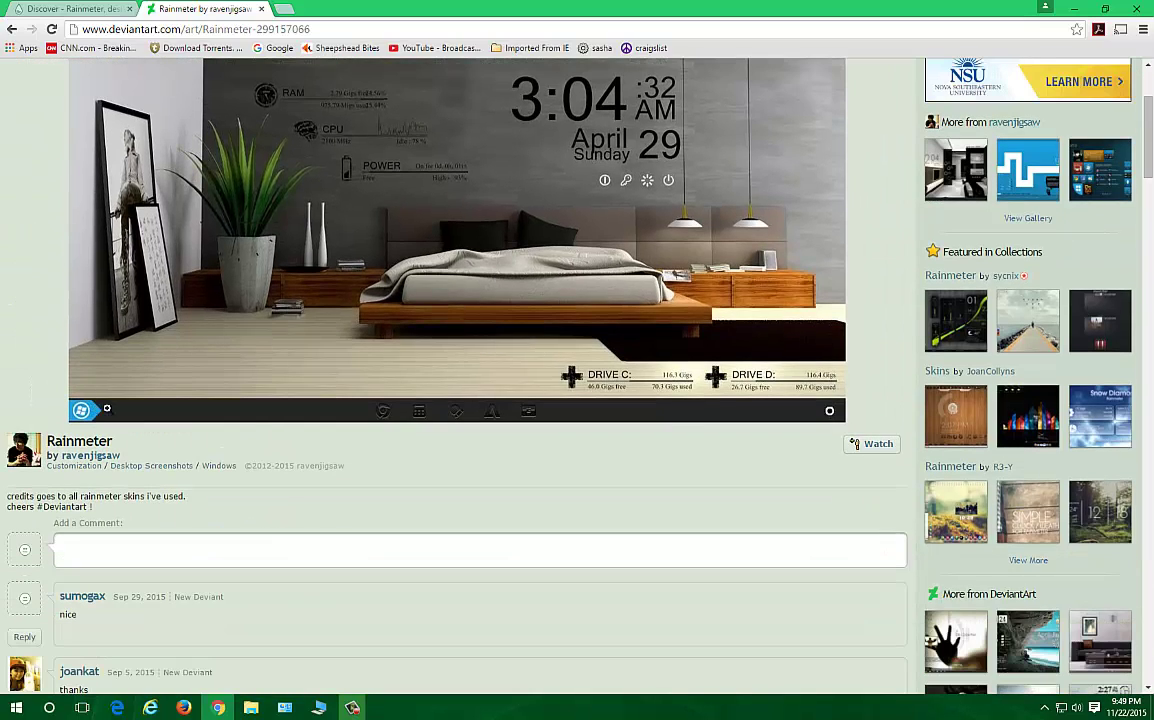
pyautogui.scroll(3, 493, 300)
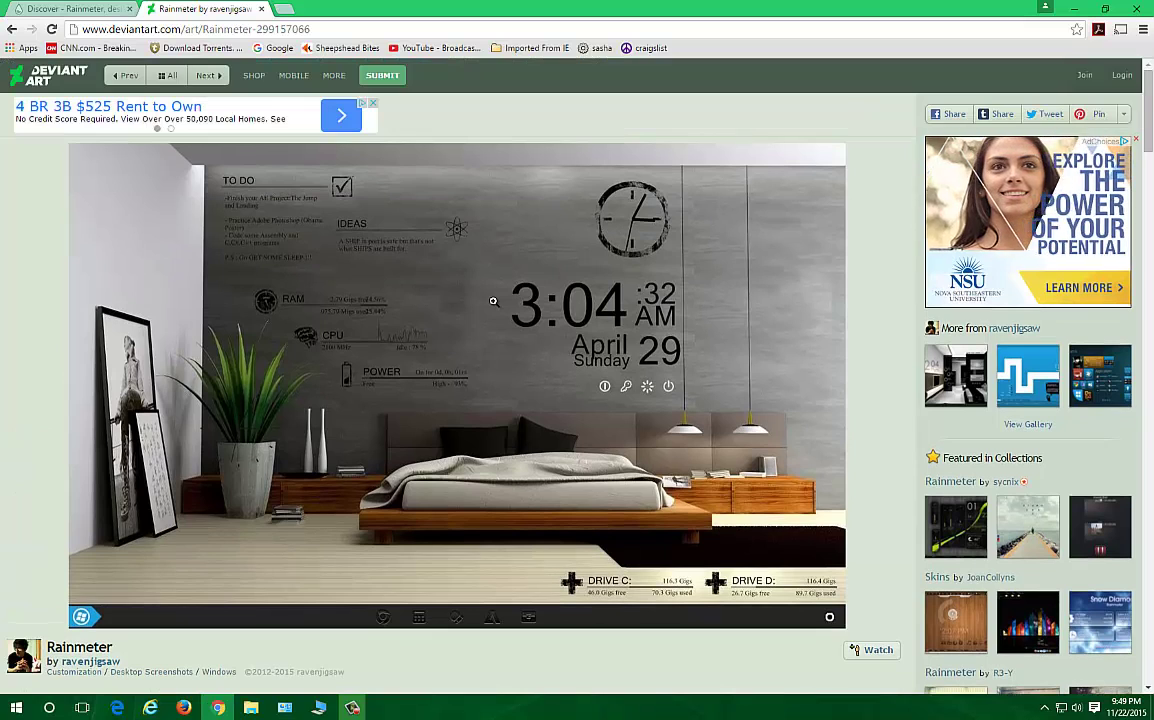
# Step: Recheck the design's description, comments and sidebar details, and return to the screenshot and artist credit
pyautogui.scroll(-1, 452, 295)
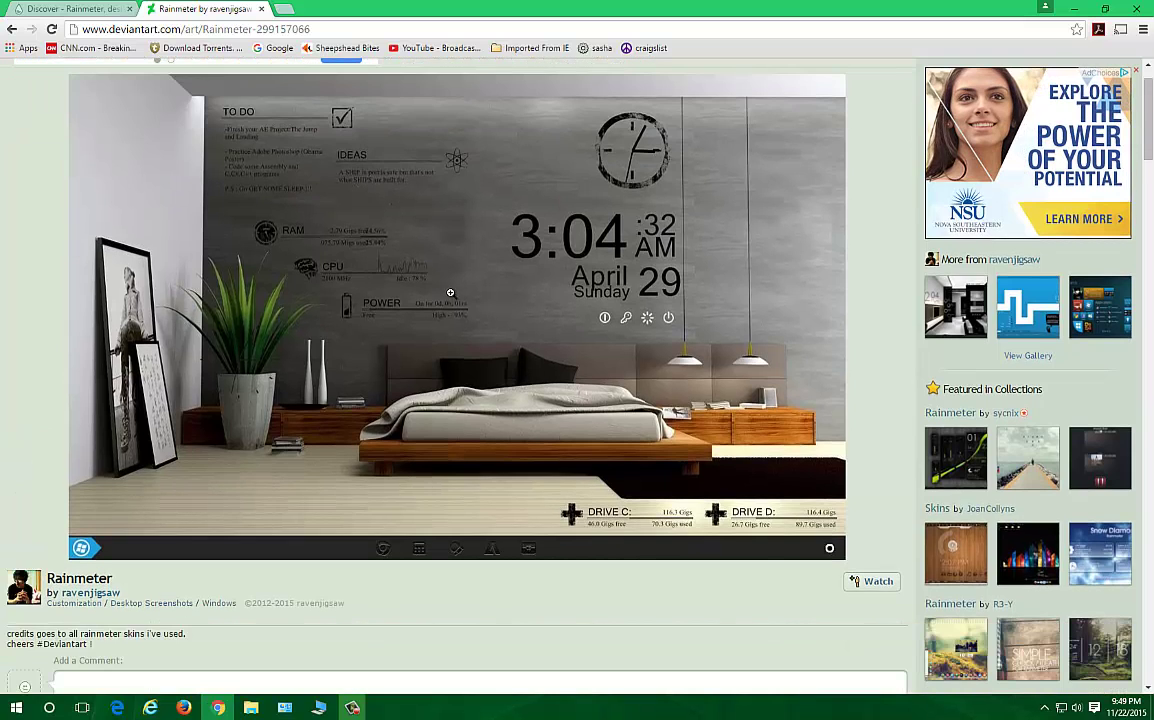
pyautogui.scroll(-1, 770, 565)
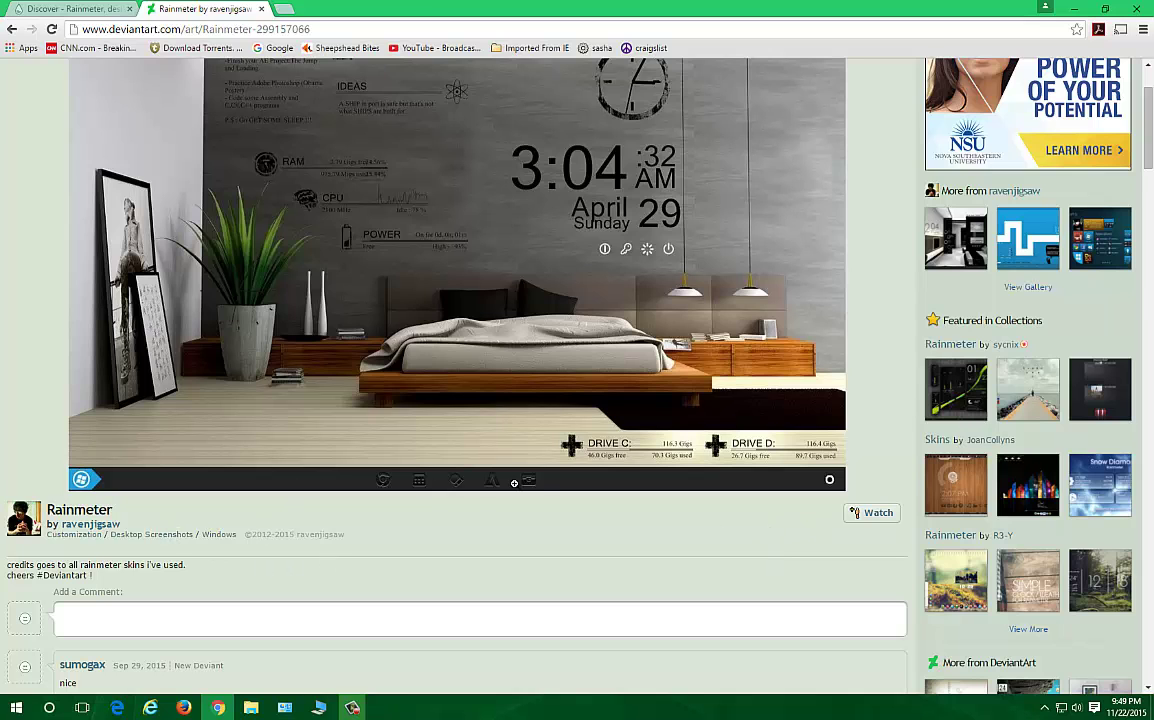
pyautogui.scroll(-3, 514, 483)
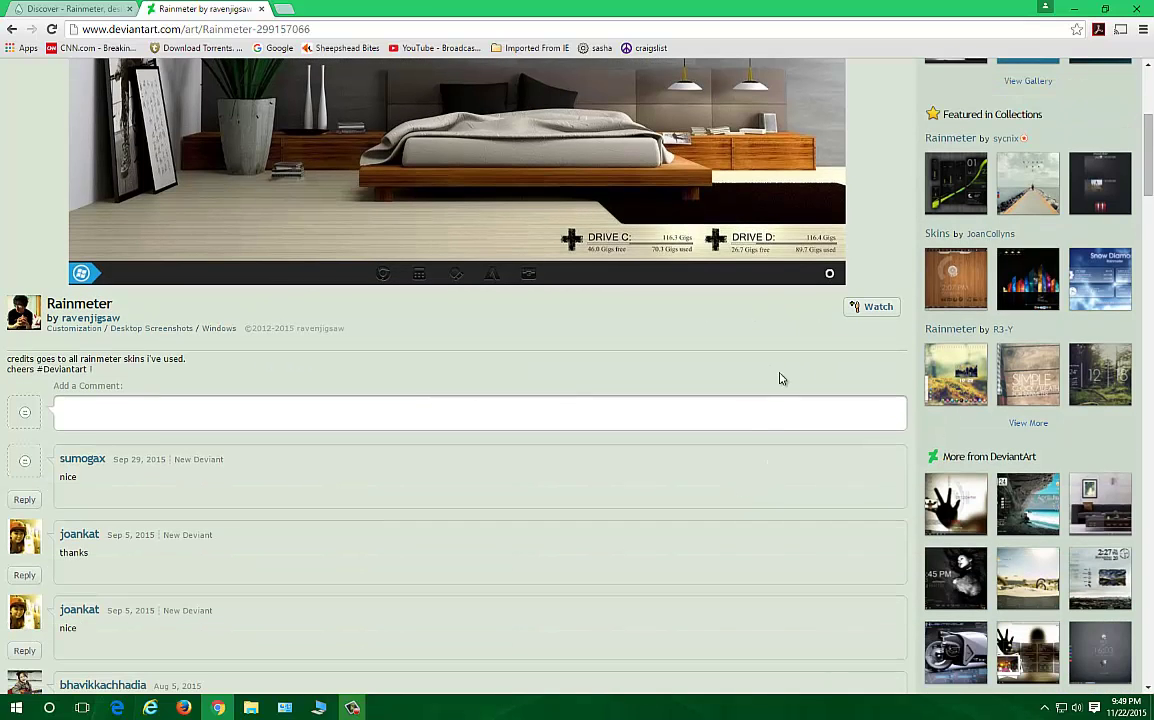
pyautogui.scroll(-6, 782, 370)
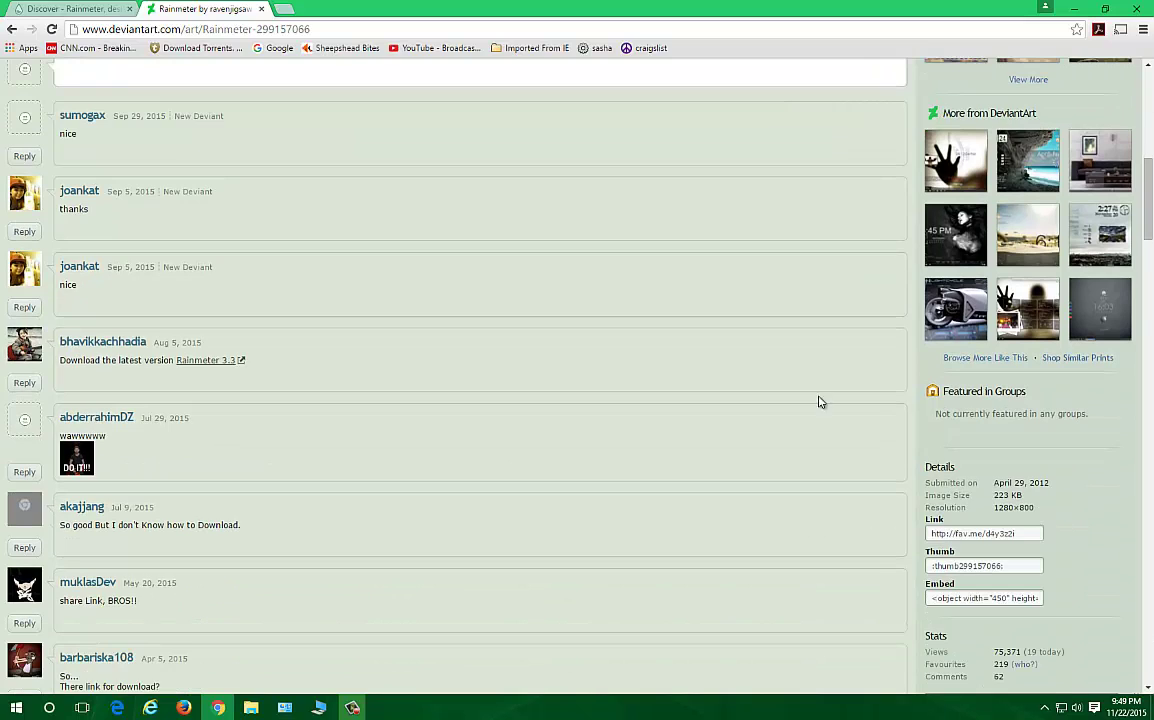
pyautogui.scroll(-4, 1026, 540)
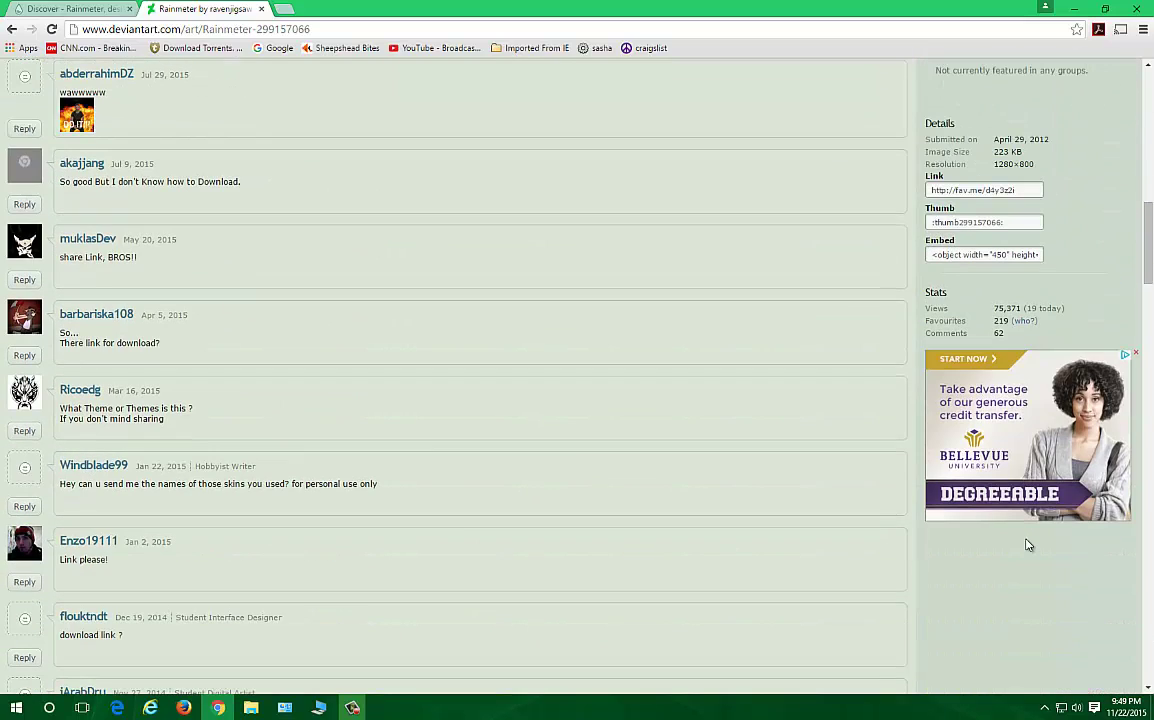
pyautogui.scroll(20, 1021, 540)
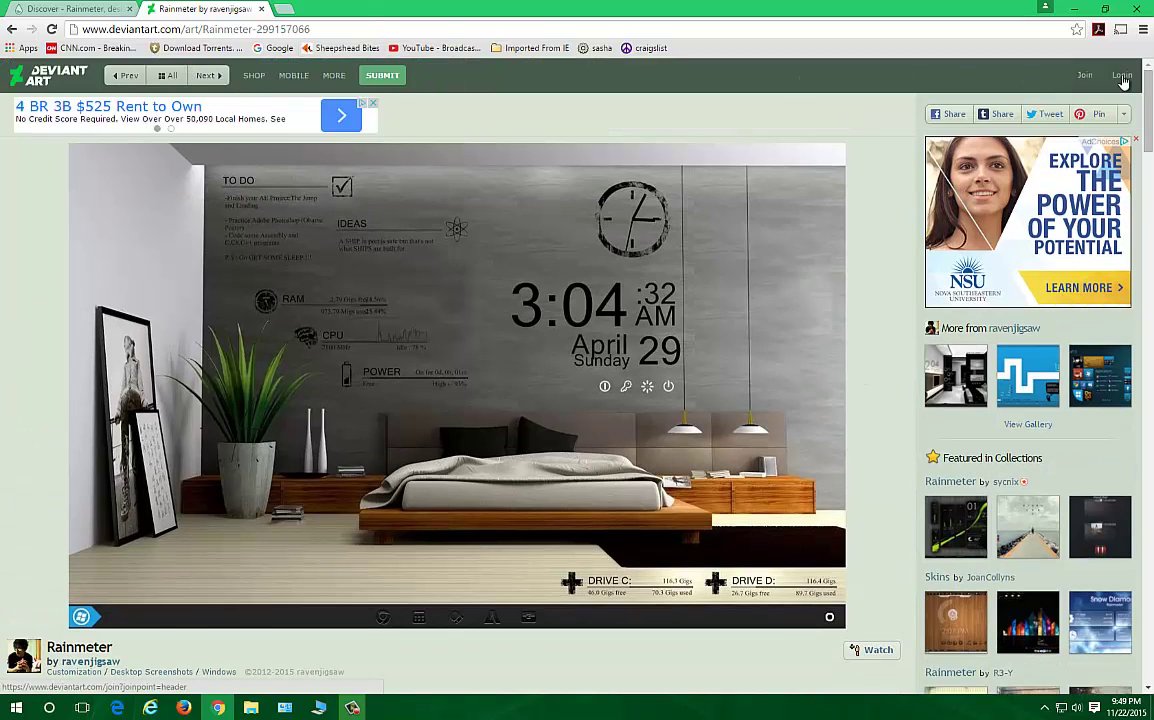
pyautogui.scroll(-2, 157, 398)
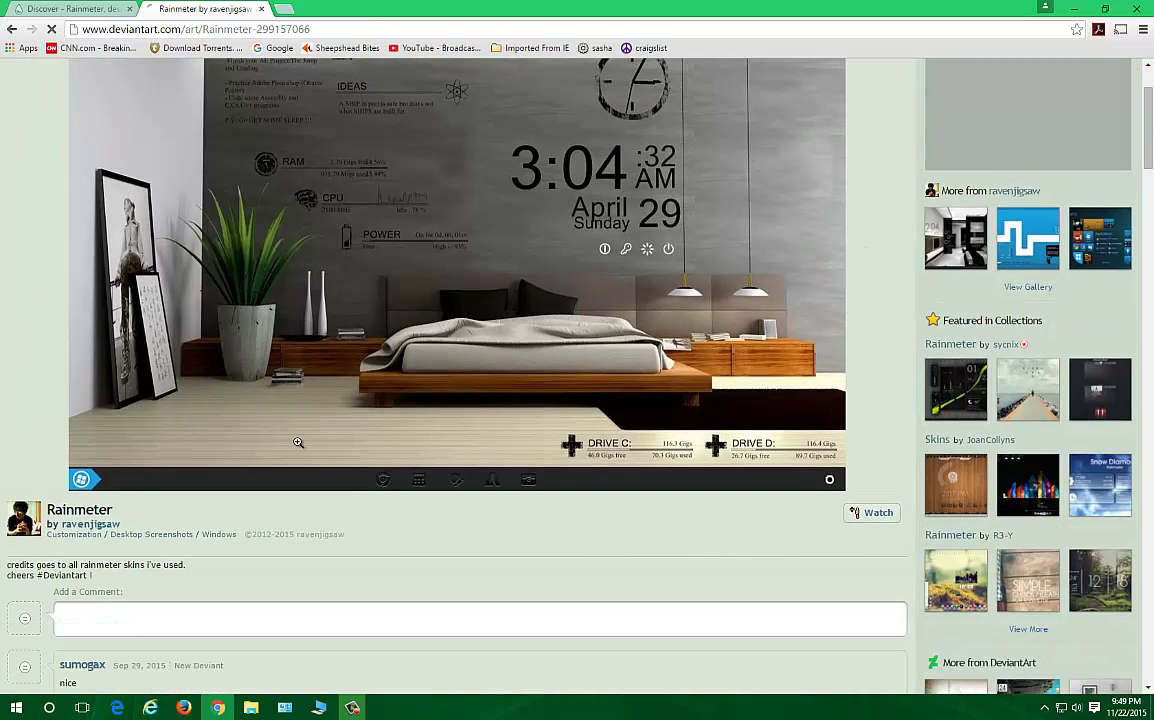
# Step: Try to watch the artist of the bedroom-wall design and dismiss the dialogs that follow
pyautogui.click(874, 512)
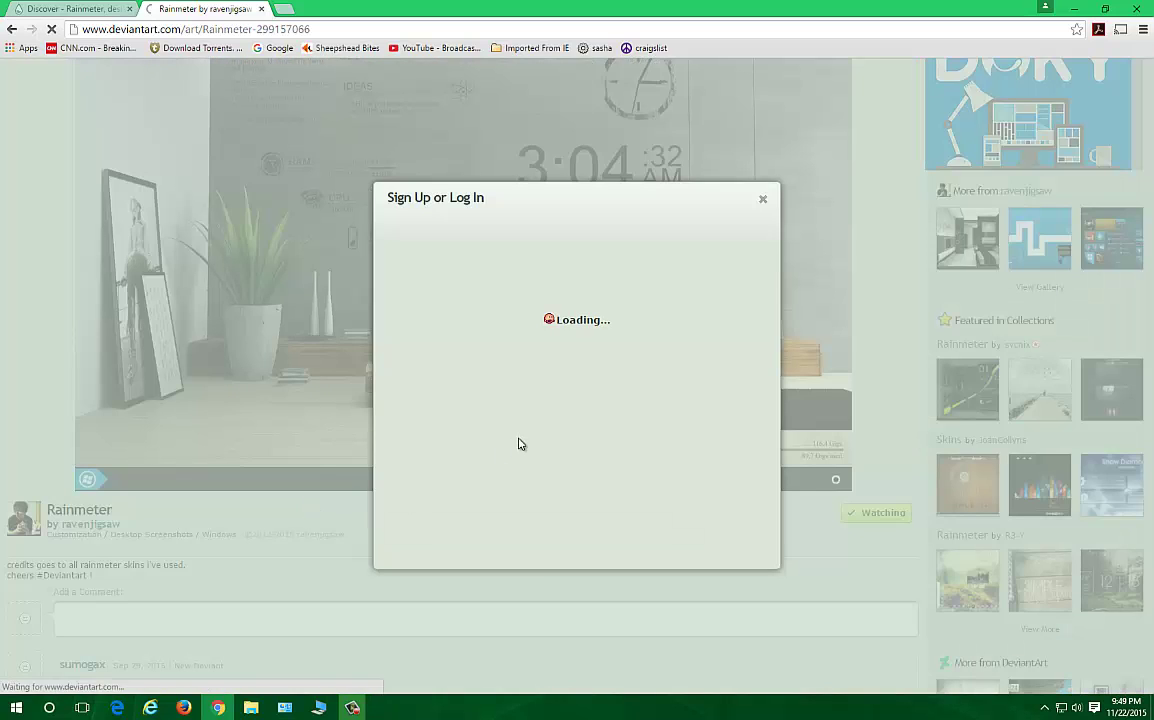
pyautogui.click(764, 199)
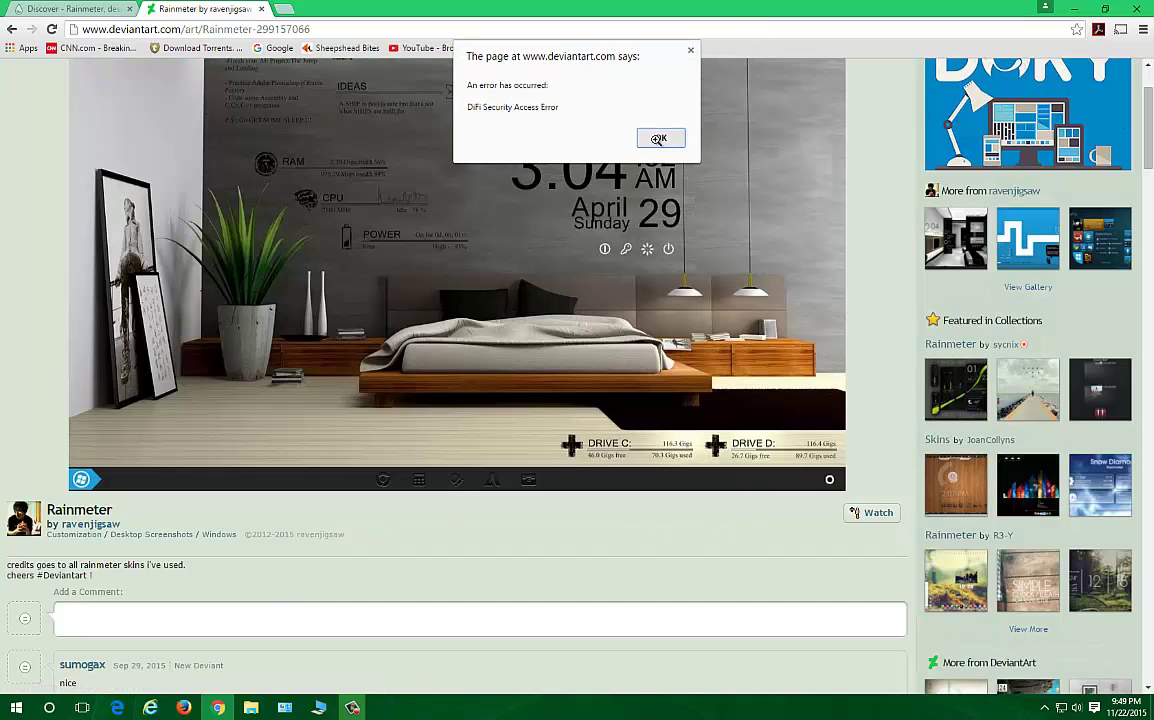
pyautogui.click(661, 138)
# Step: Look through the description, comments and file details once more for a skin link, ending at the page header
pyautogui.scroll(-2, 493, 402)
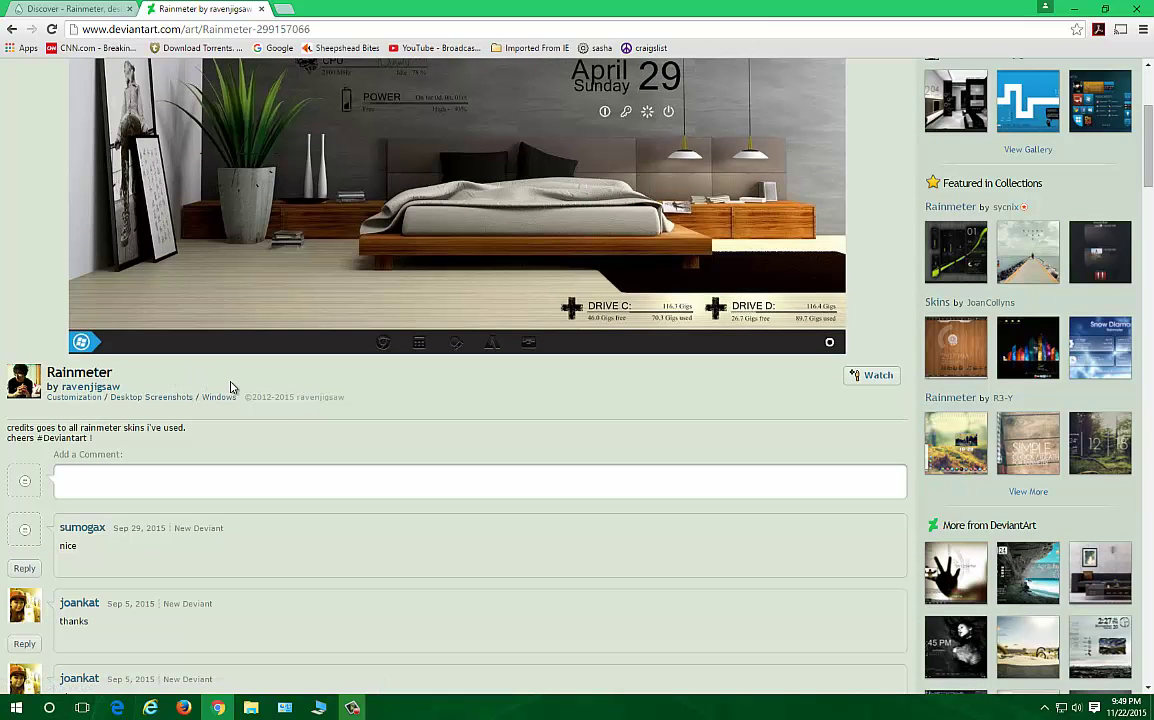
pyautogui.scroll(-3, 230, 387)
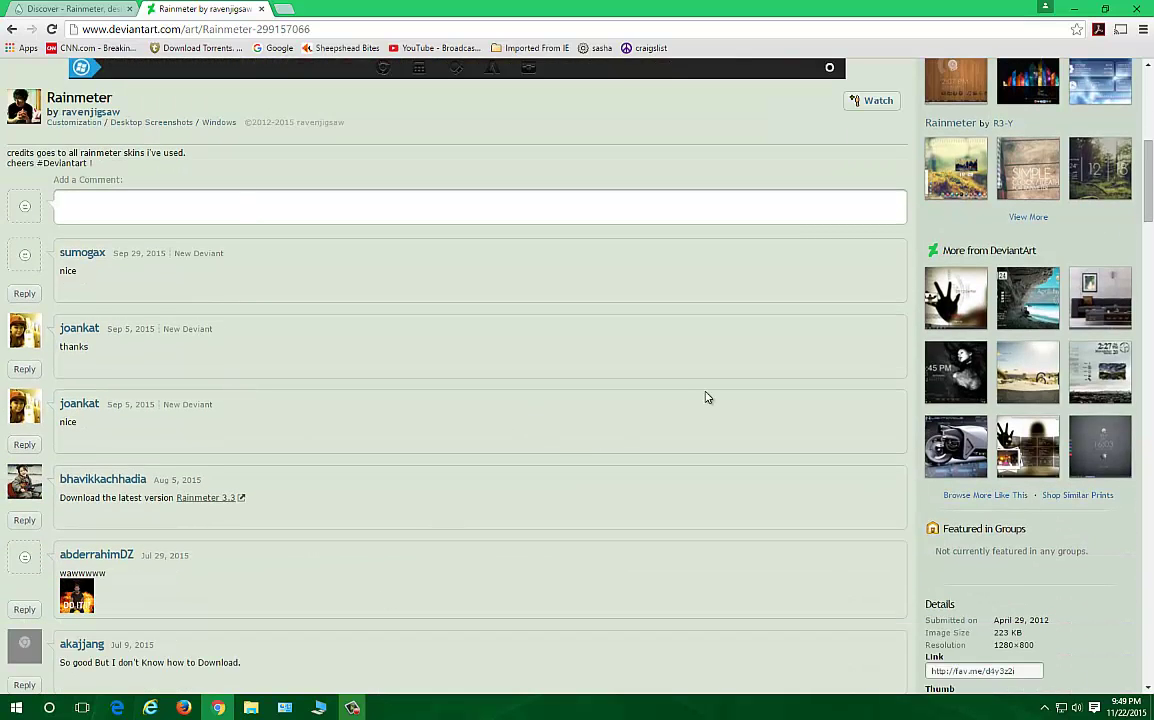
pyautogui.scroll(-3, 705, 397)
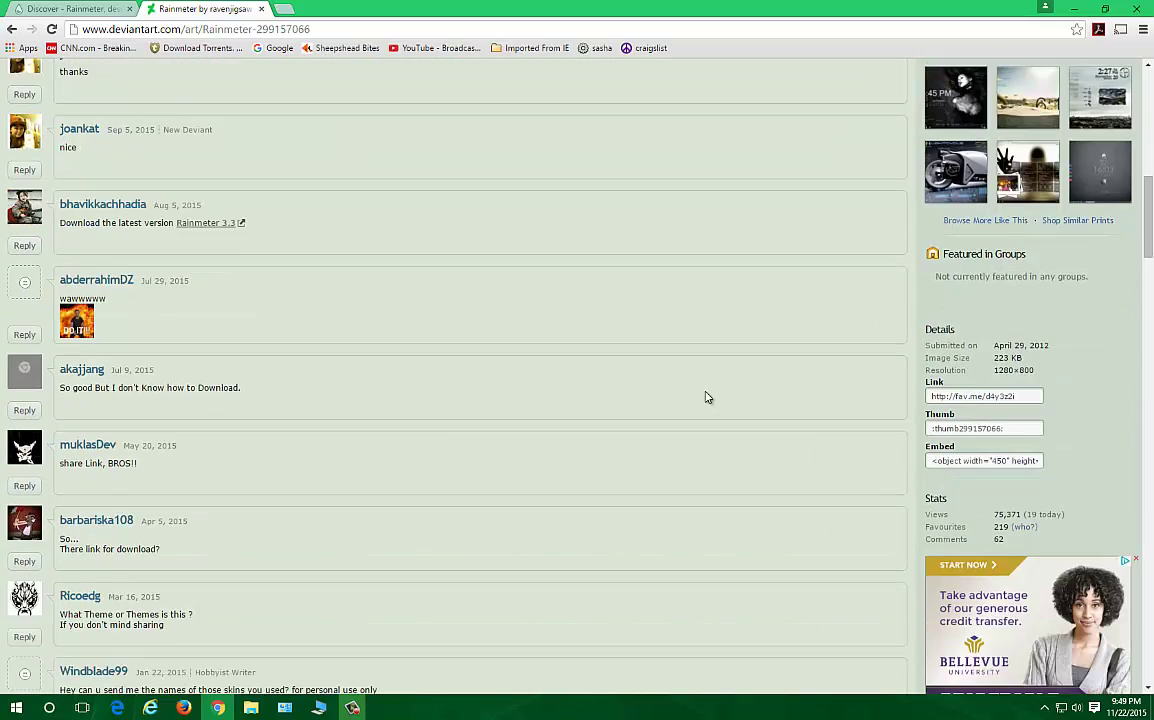
pyautogui.scroll(-6, 705, 397)
pyautogui.scroll(3, 705, 397)
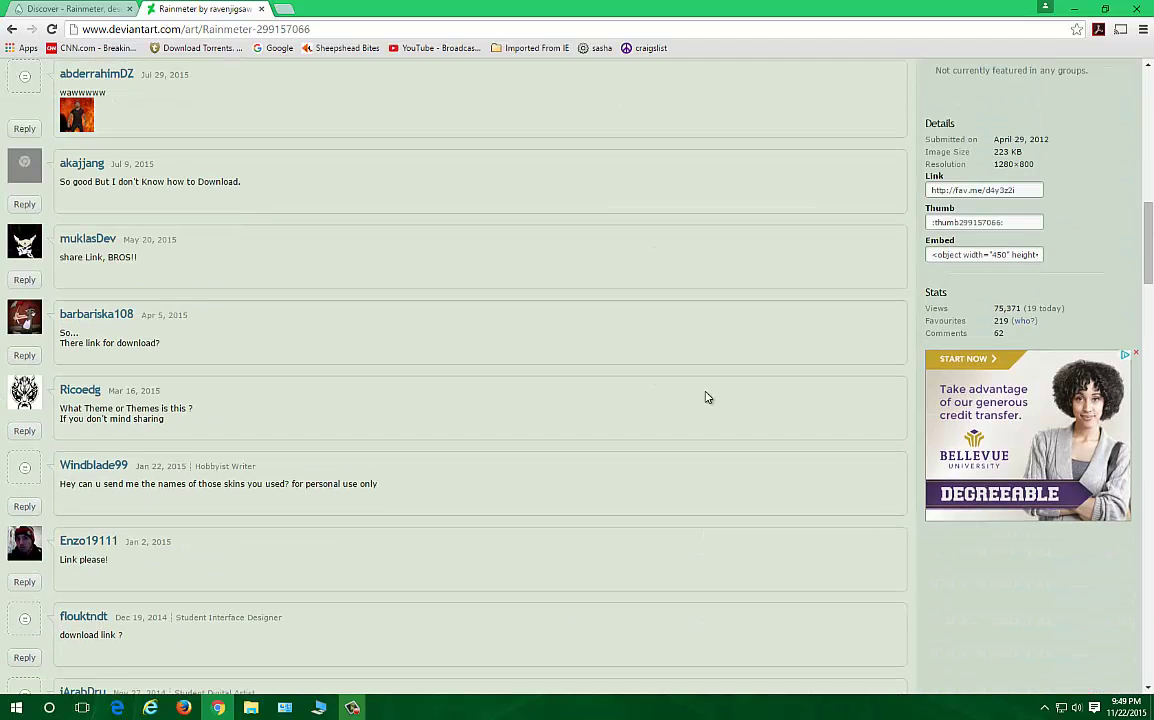
pyautogui.scroll(1, 705, 397)
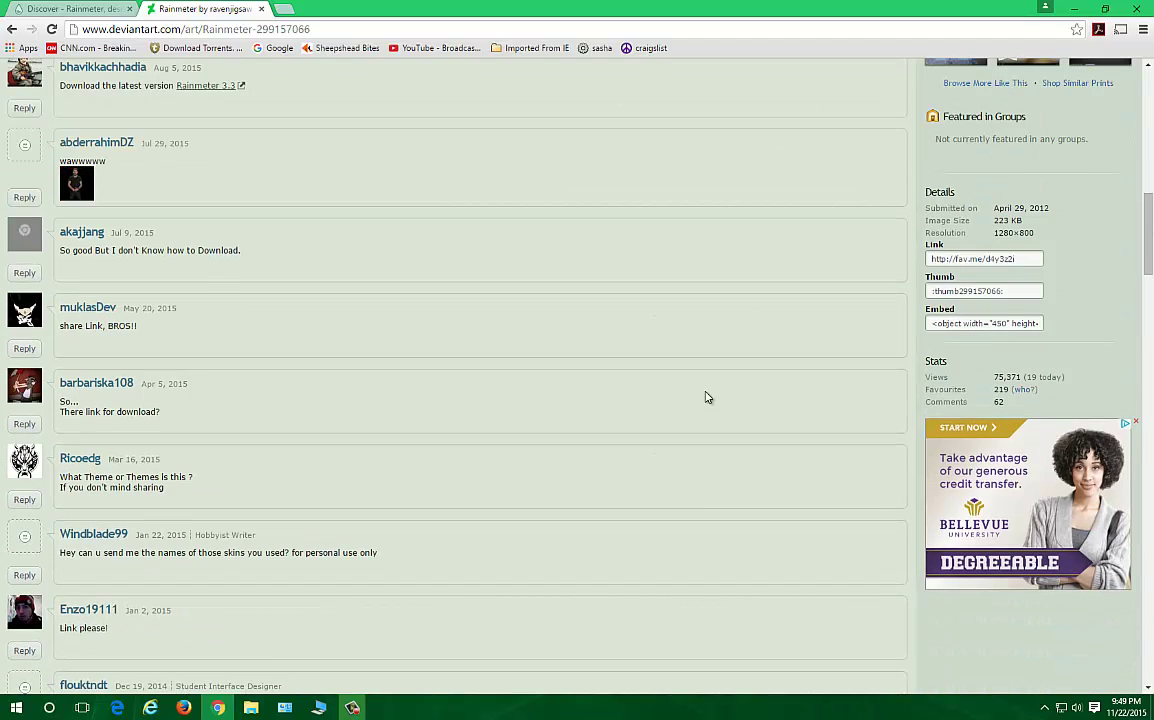
pyautogui.scroll(8, 705, 397)
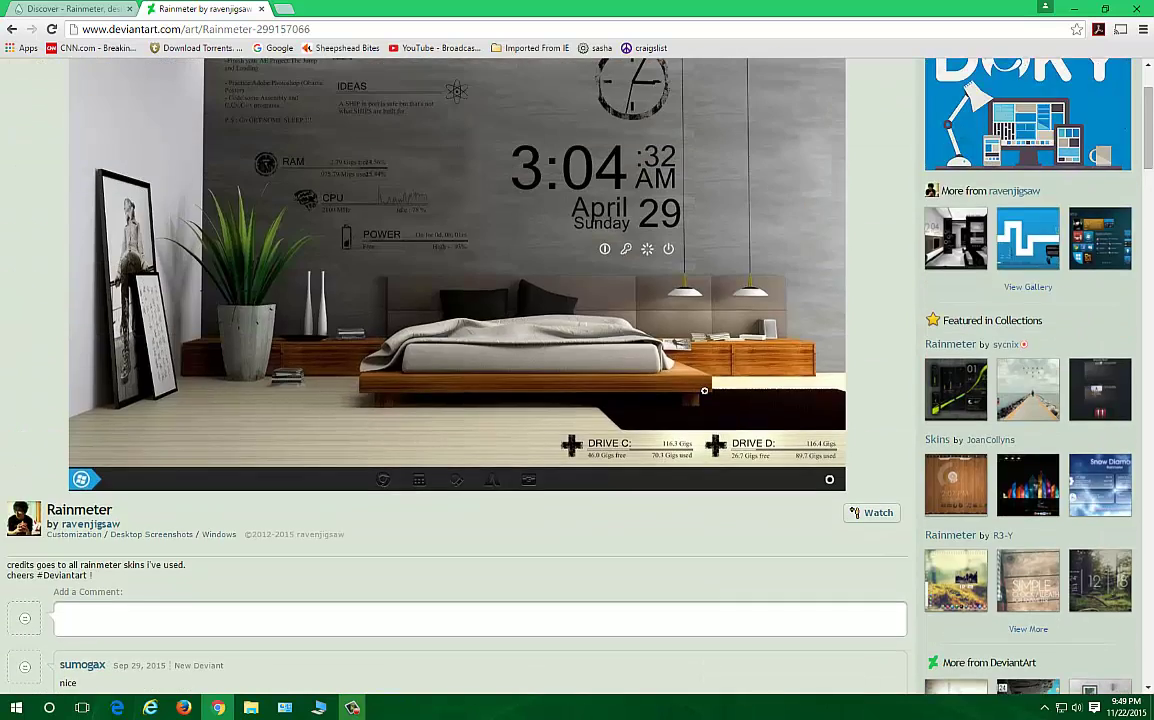
pyautogui.scroll(2, 704, 390)
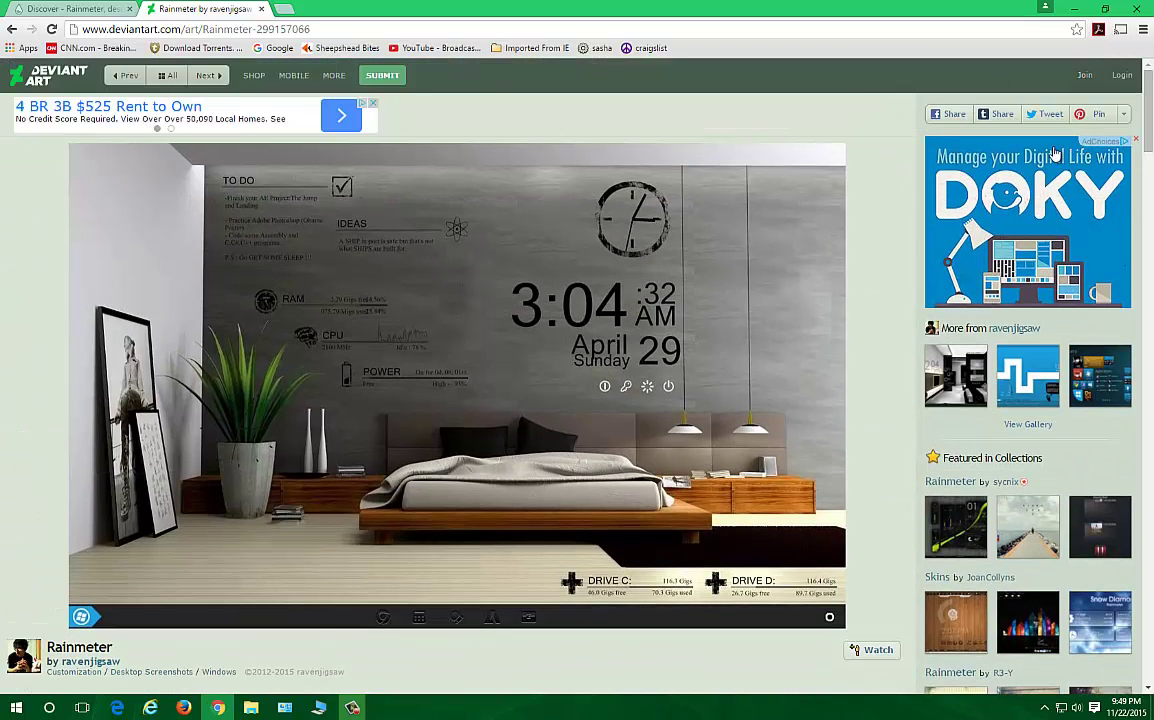
# Step: Try to remove the advertisement beside the artwork and dismiss the sign-up dialog
pyautogui.click(1136, 139)
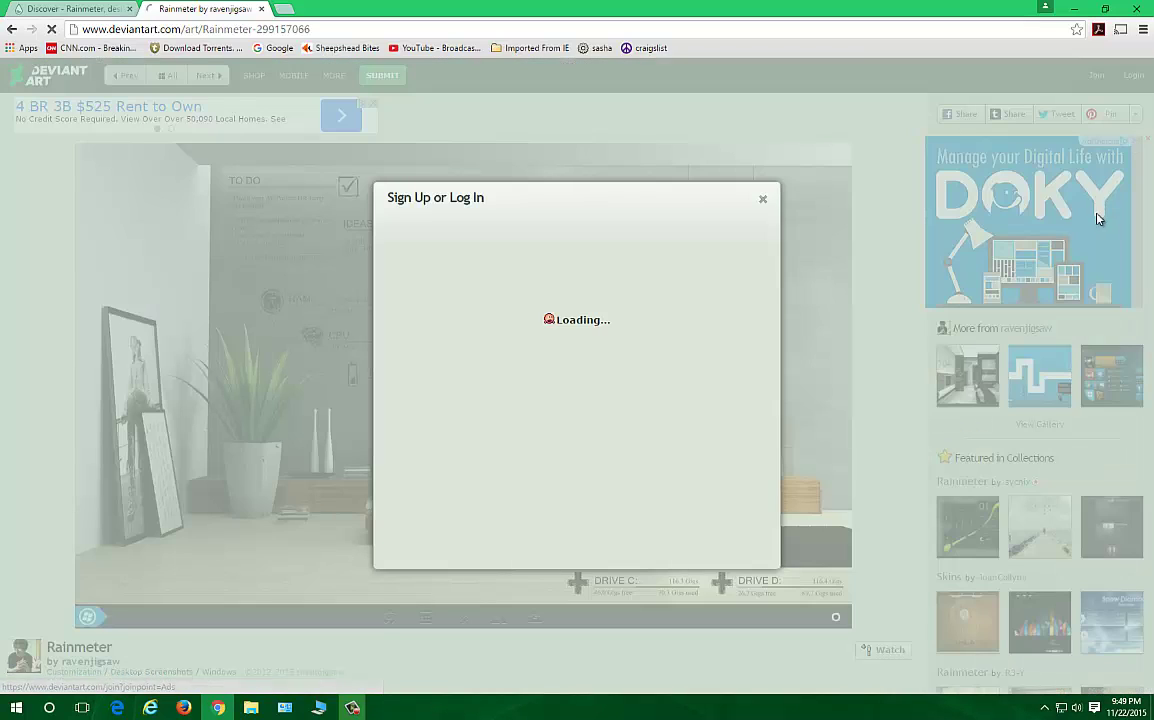
pyautogui.click(764, 198)
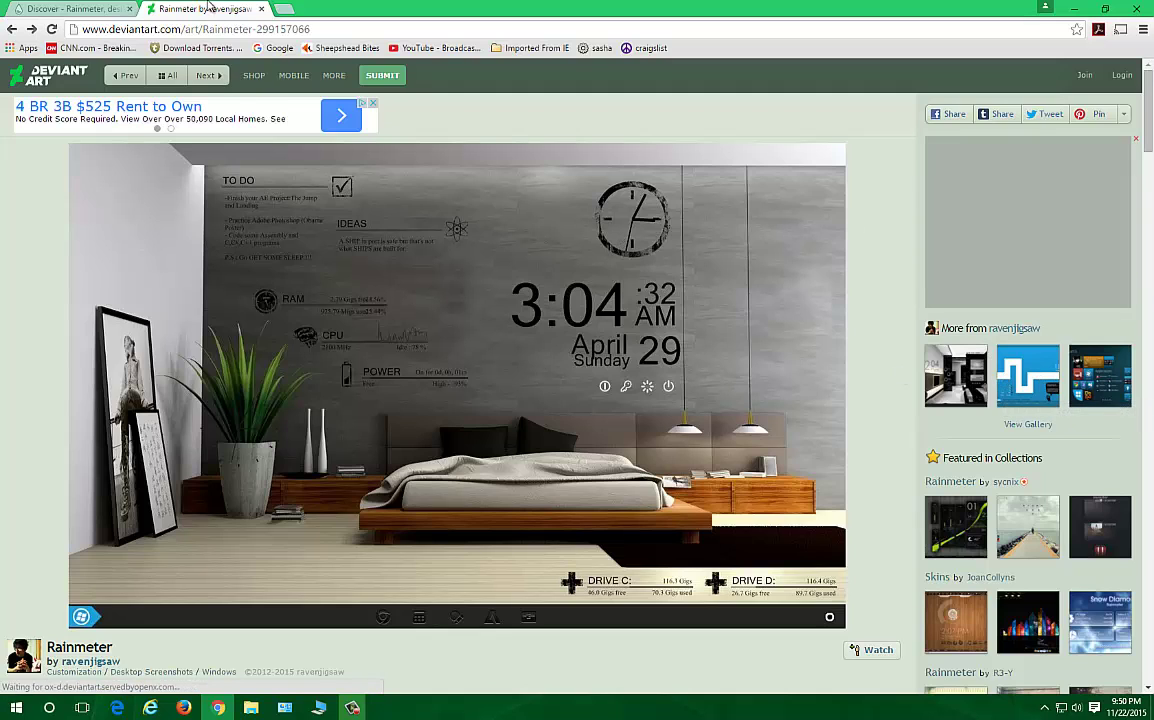
# Step: Close the bedroom-wall design's page and open the deviantArt link from the Rainmeter Discover page in a new tab
pyautogui.hotkey('ctrl', 'w')
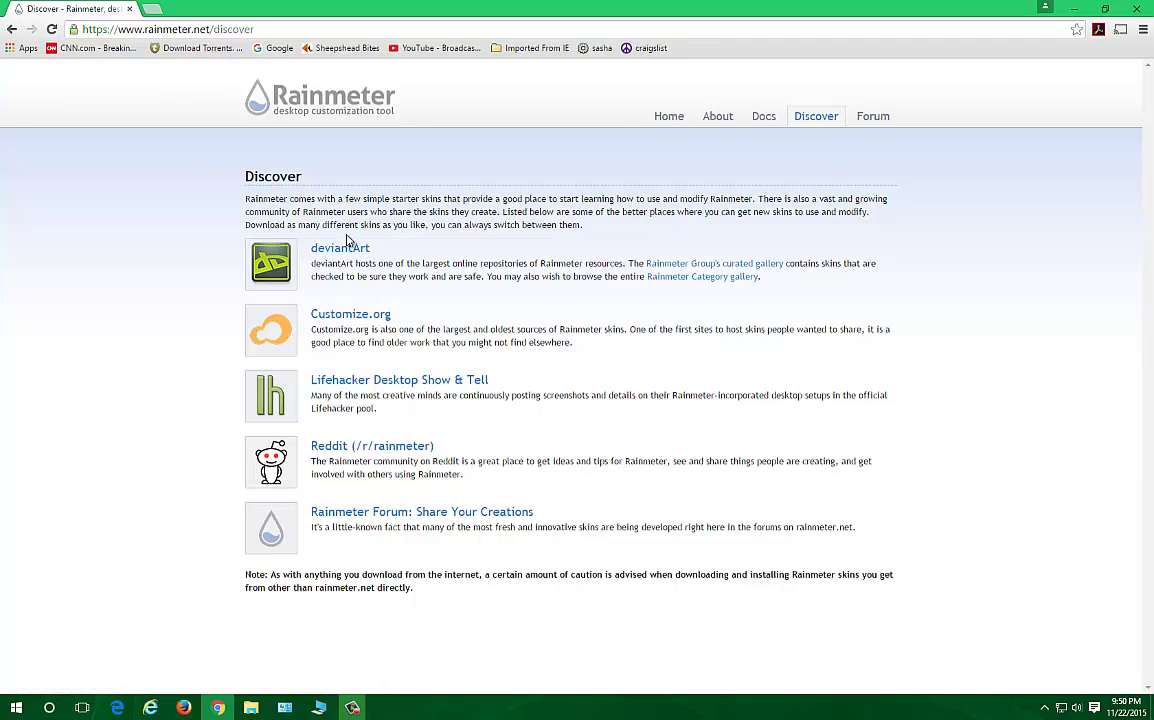
pyautogui.rightClick(346, 242)
pyautogui.click(385, 256)
pyautogui.click(215, 8)
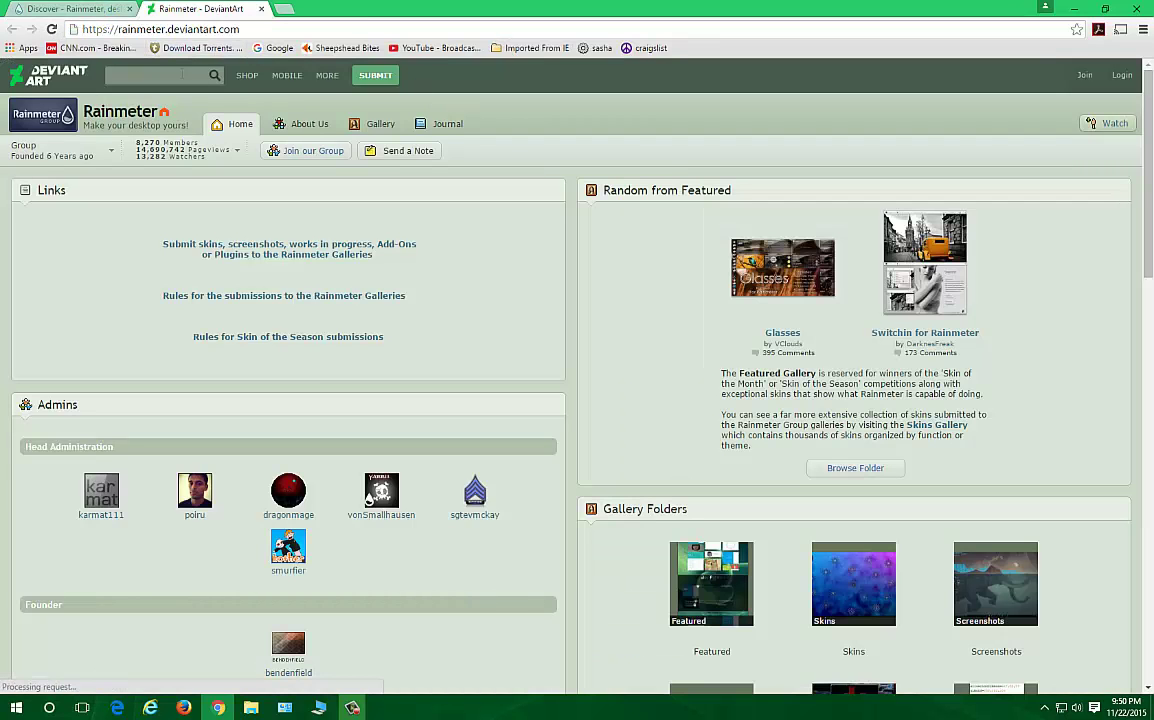
# Step: Search DeviantArt for "rainmeter" and skip the full-page advertisement to view the results
pyautogui.click(184, 75)
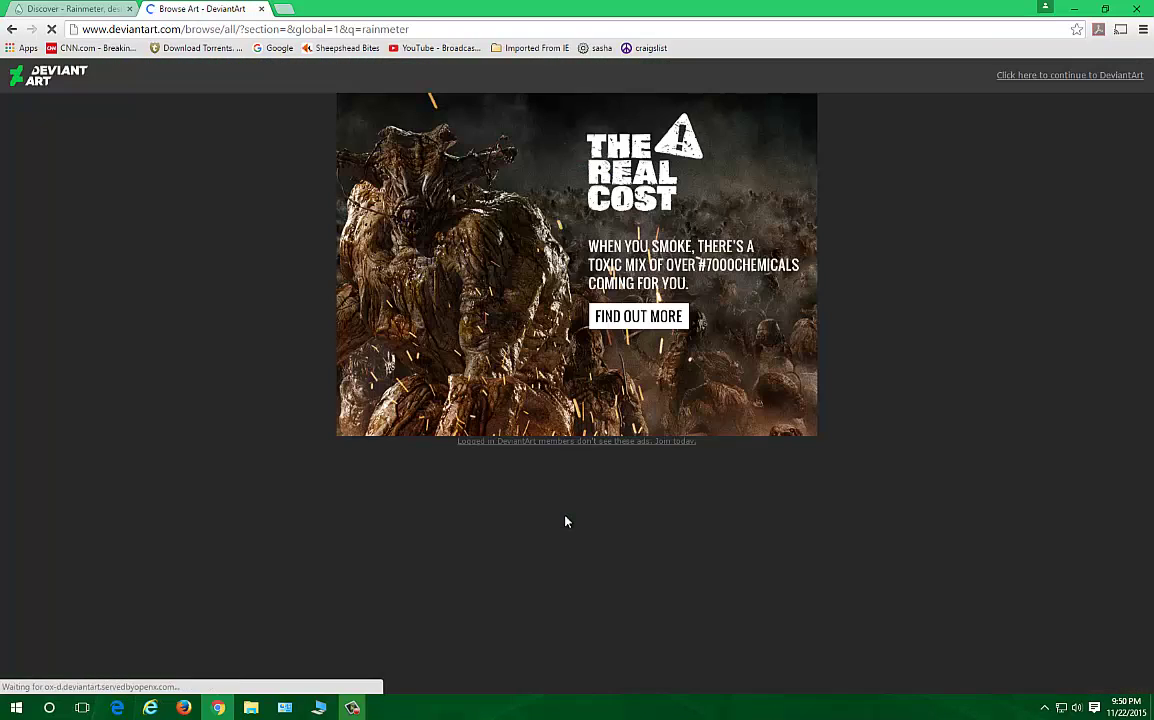
pyautogui.click(1033, 76)
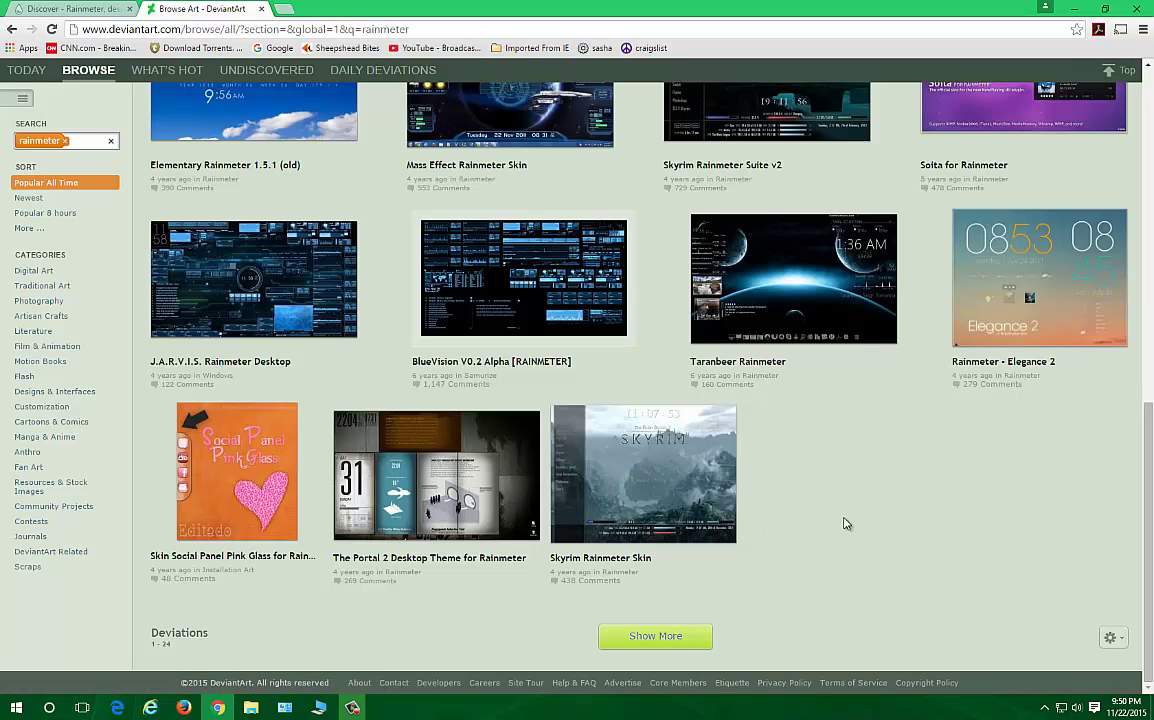
# Step: Load more of the DeviantArt results, browse the skins and open the Rainmeter design with the bedroom wall
pyautogui.click(668, 638)
pyautogui.scroll(-5, 616, 620)
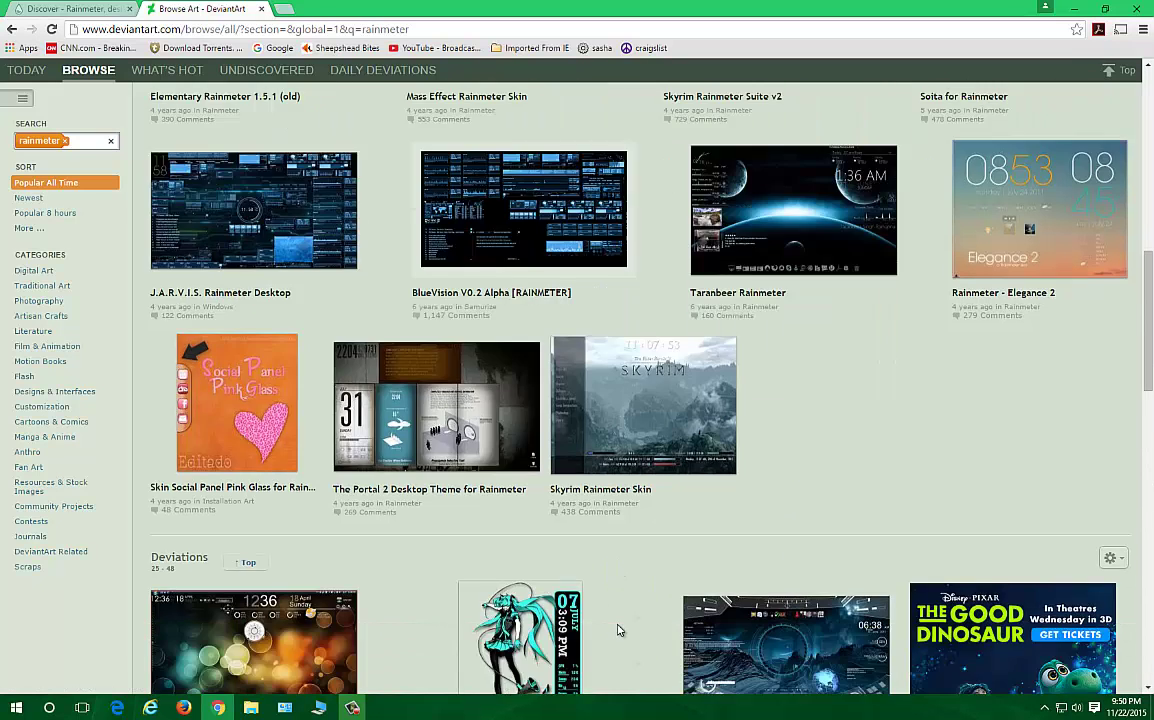
pyautogui.scroll(-10, 610, 608)
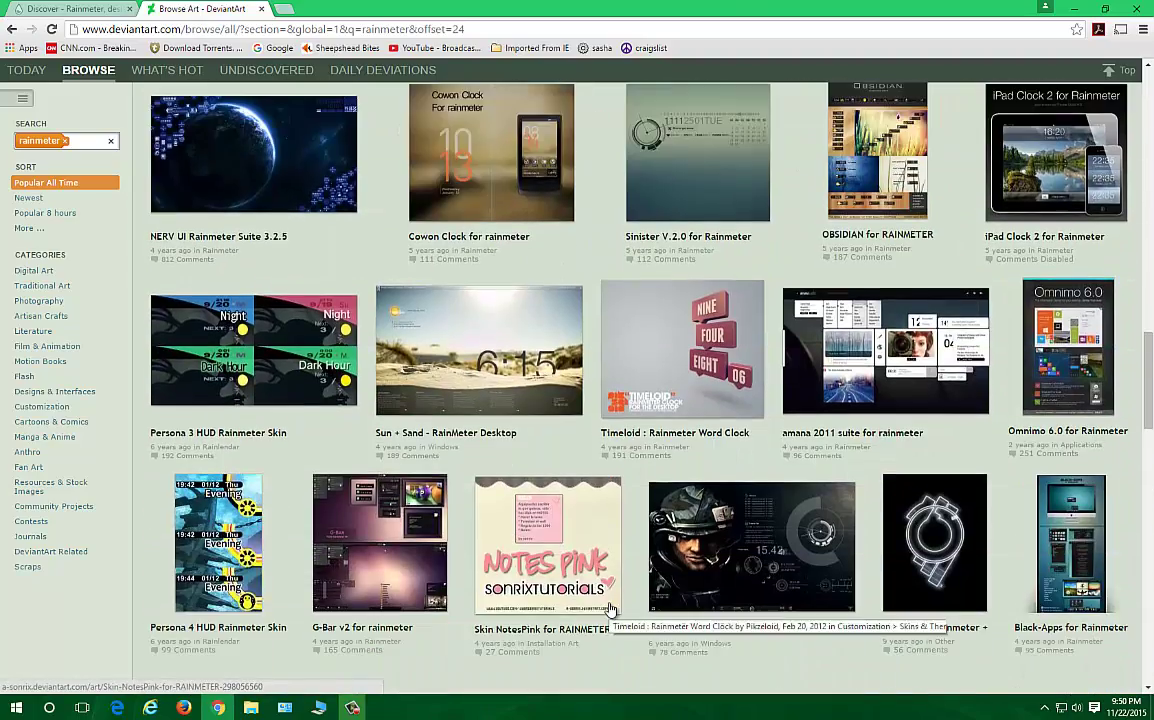
pyautogui.scroll(-7, 612, 609)
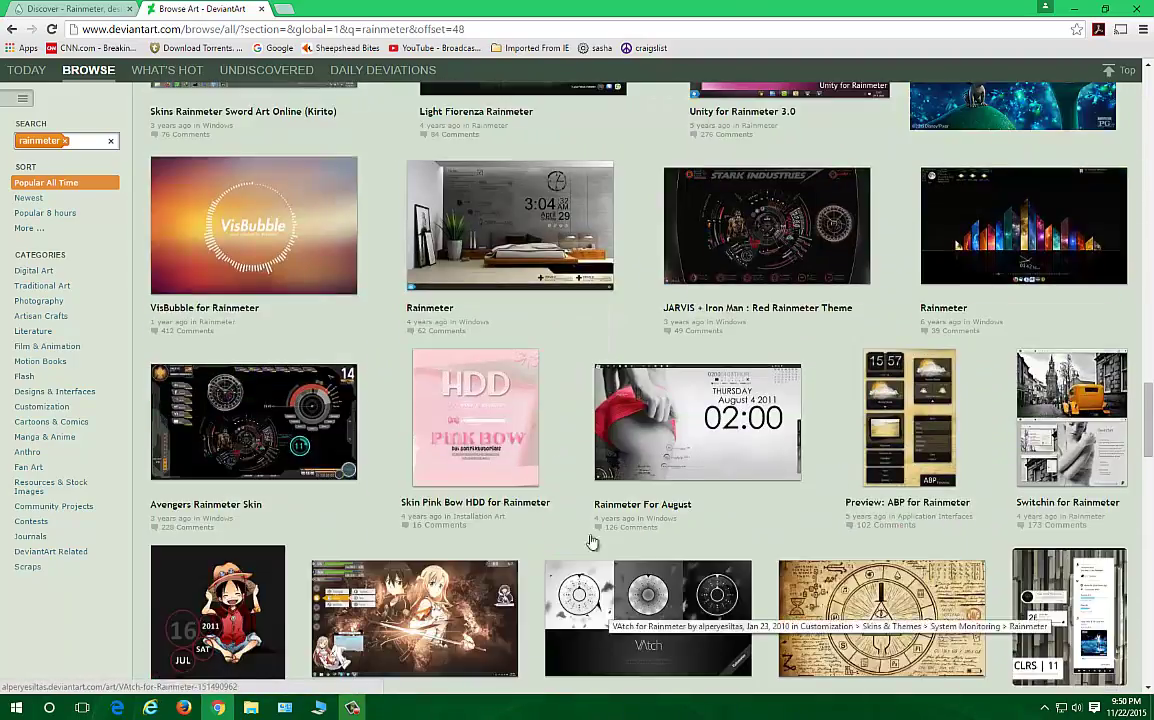
pyautogui.scroll(2, 575, 500)
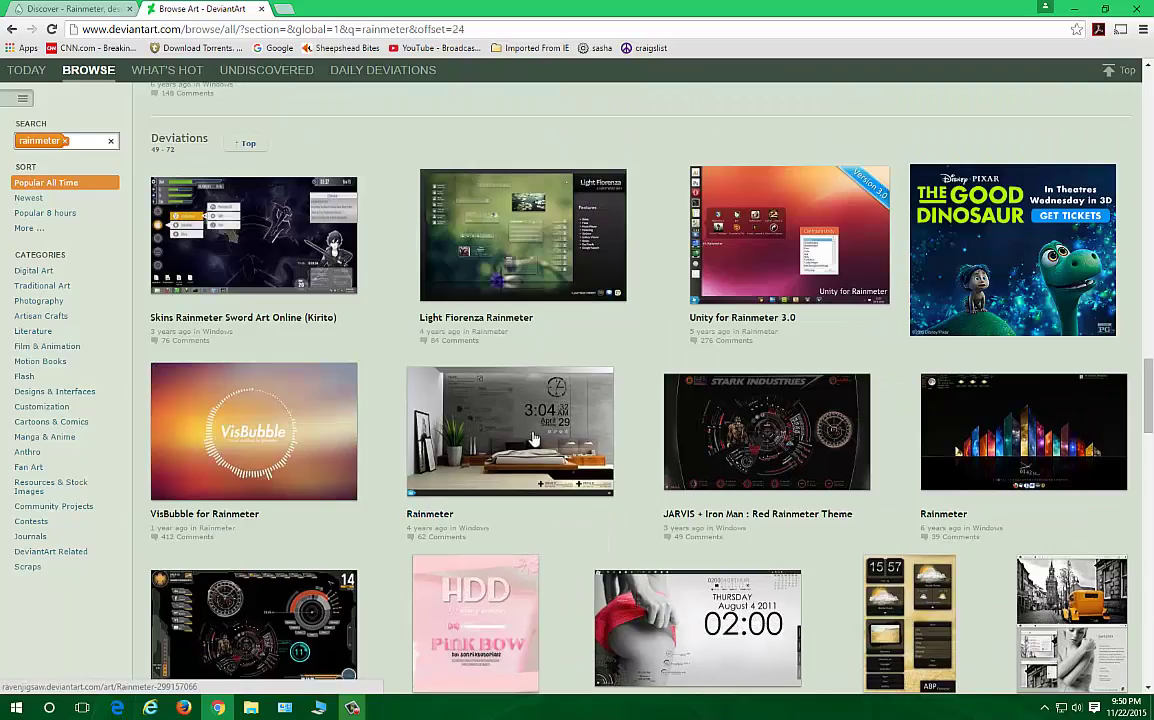
pyautogui.click(483, 462)
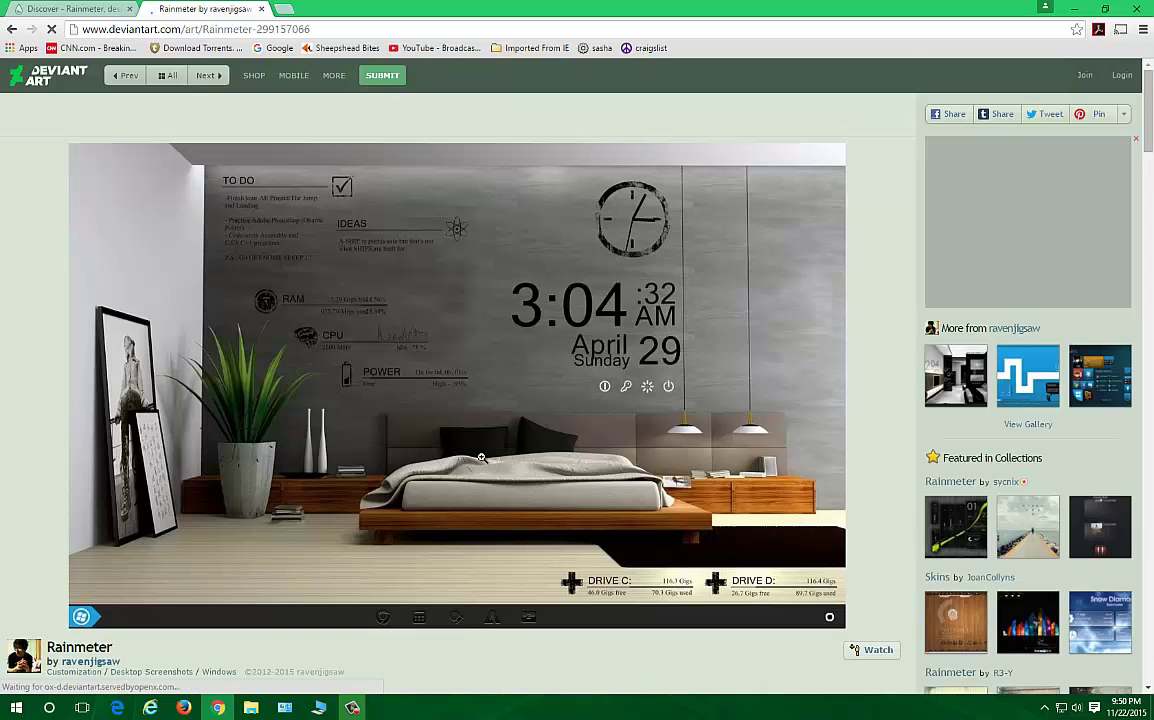
# Step: Examine the bedroom design's description, comments and file details for a download link or the names of the skins used
pyautogui.scroll(-2, 482, 460)
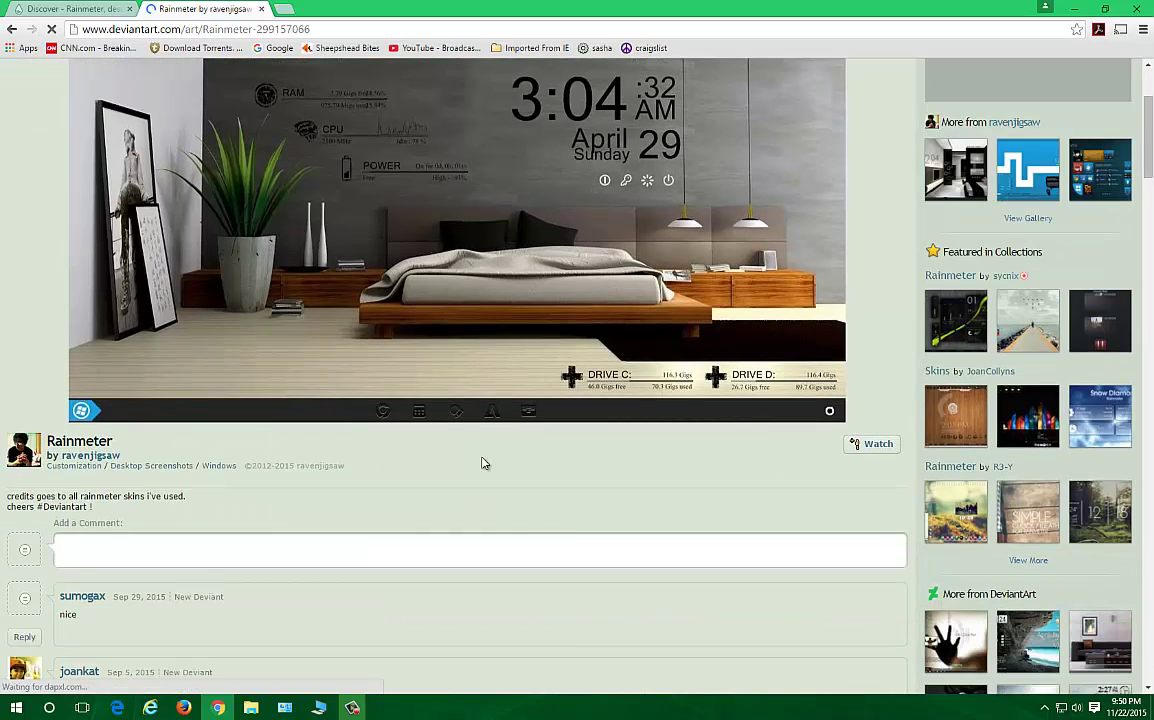
pyautogui.scroll(-1, 483, 463)
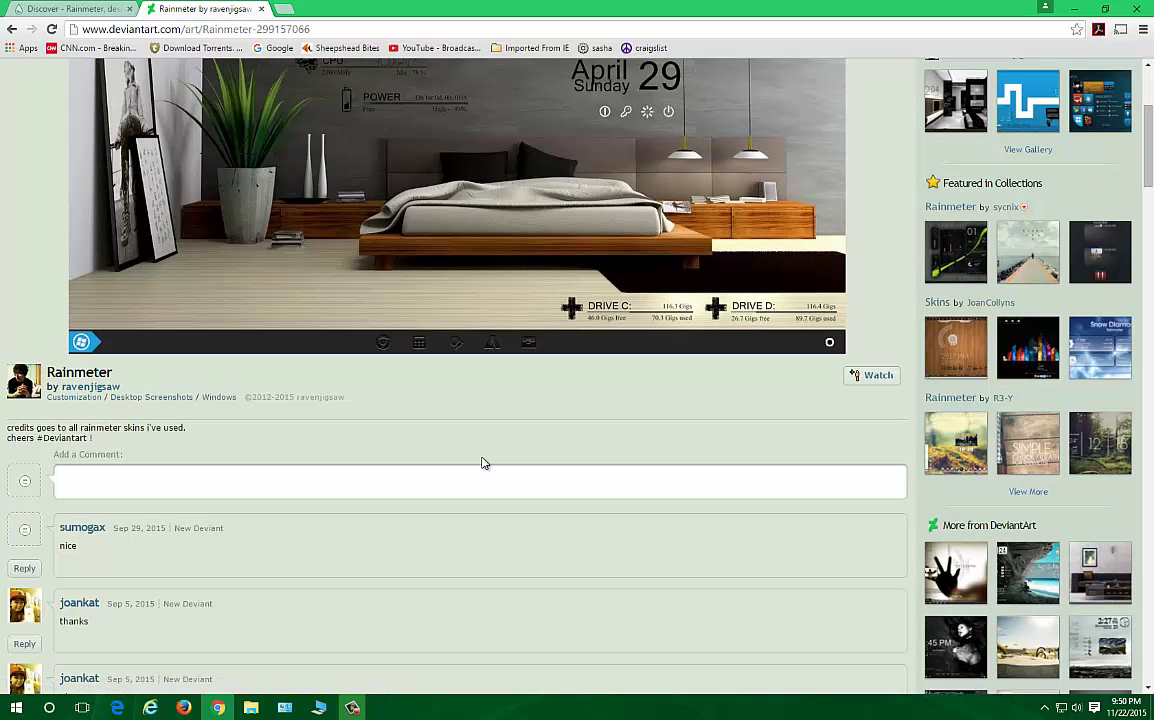
pyautogui.scroll(3, 533, 451)
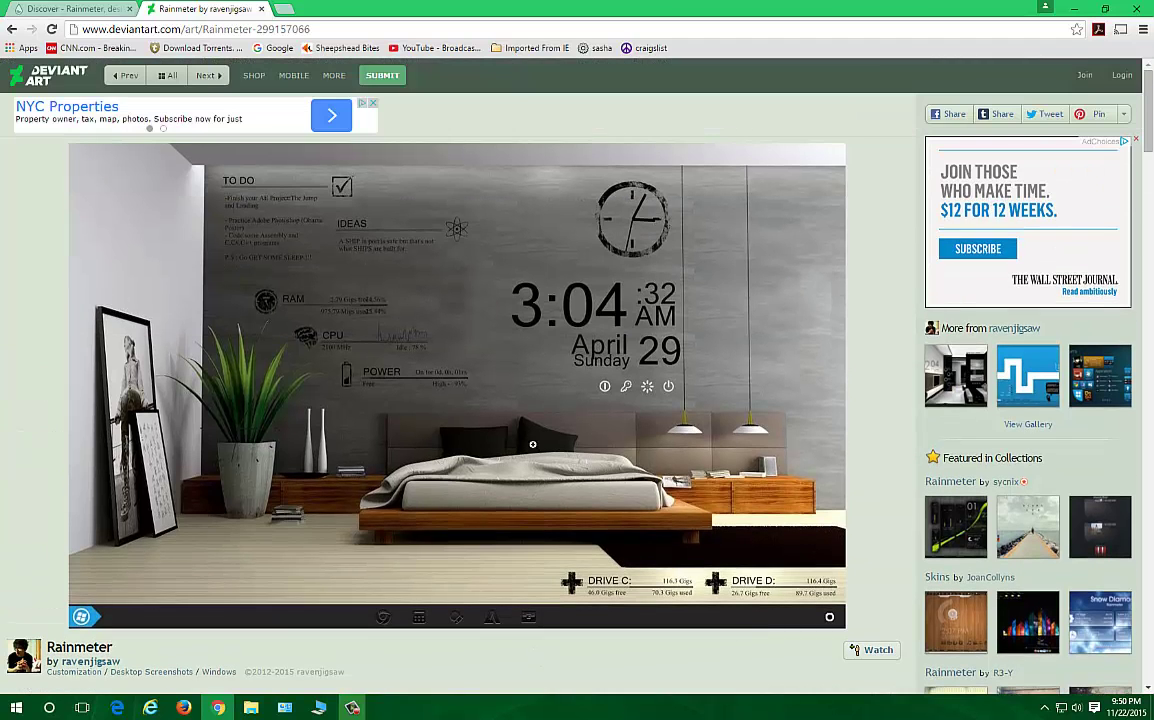
pyautogui.scroll(-10, 716, 442)
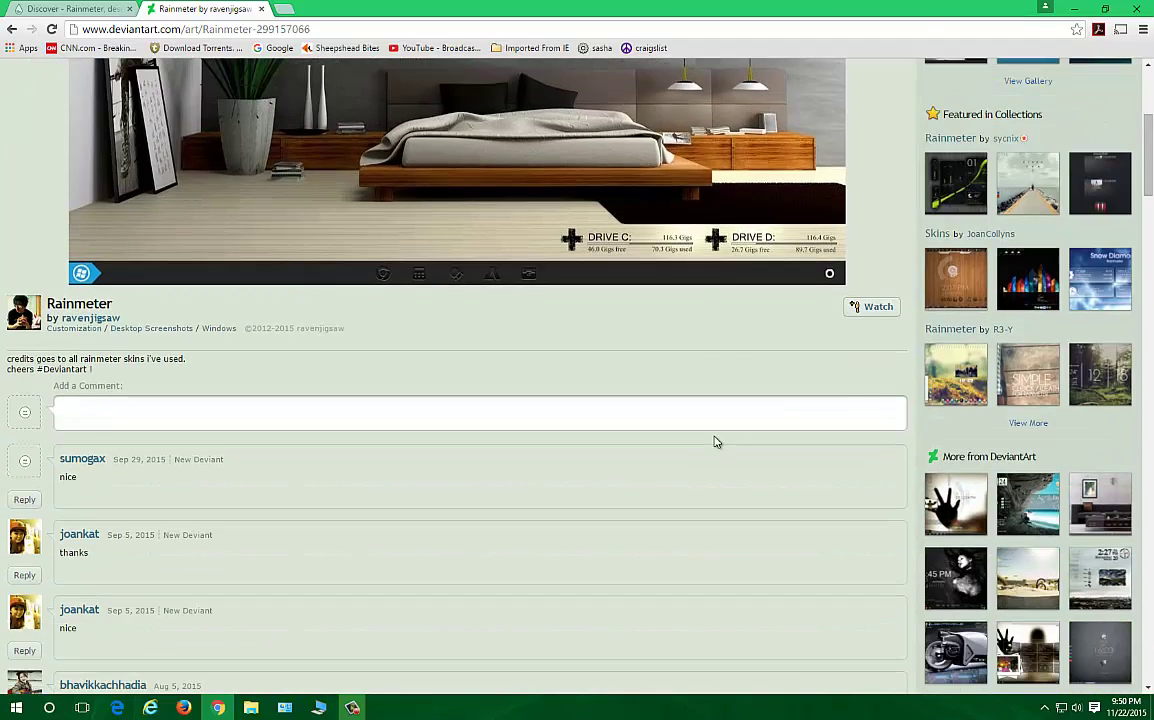
pyautogui.scroll(-3, 716, 442)
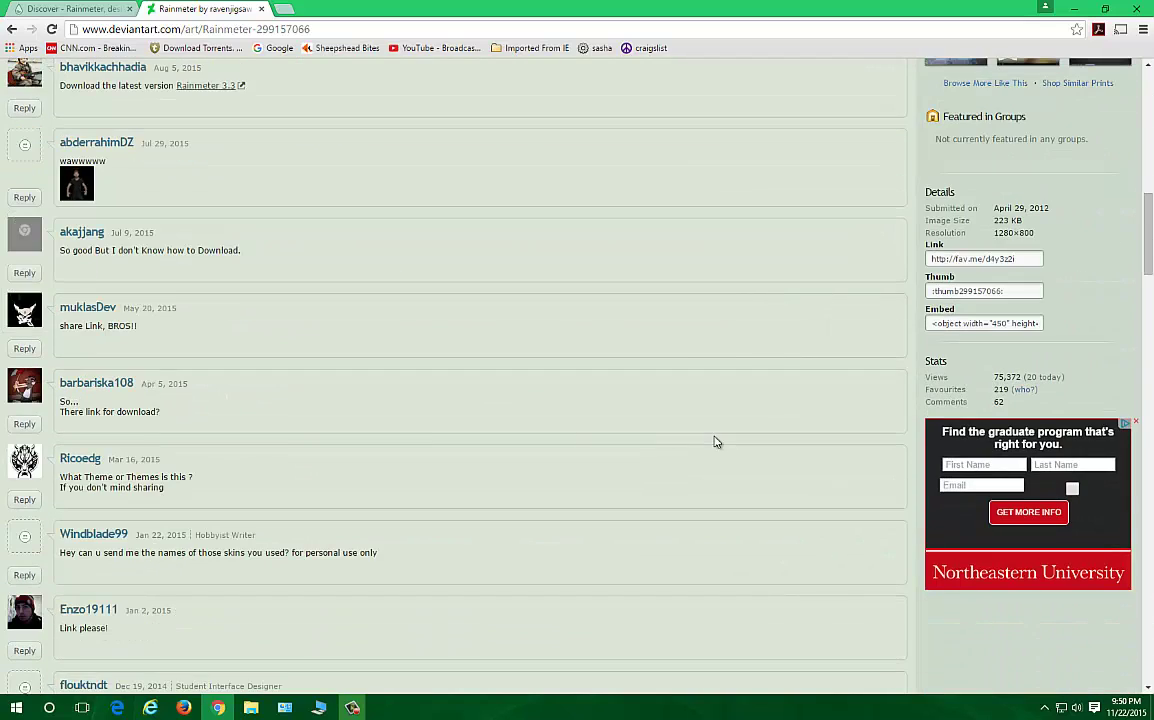
pyautogui.scroll(-3, 716, 442)
pyautogui.scroll(2, 716, 442)
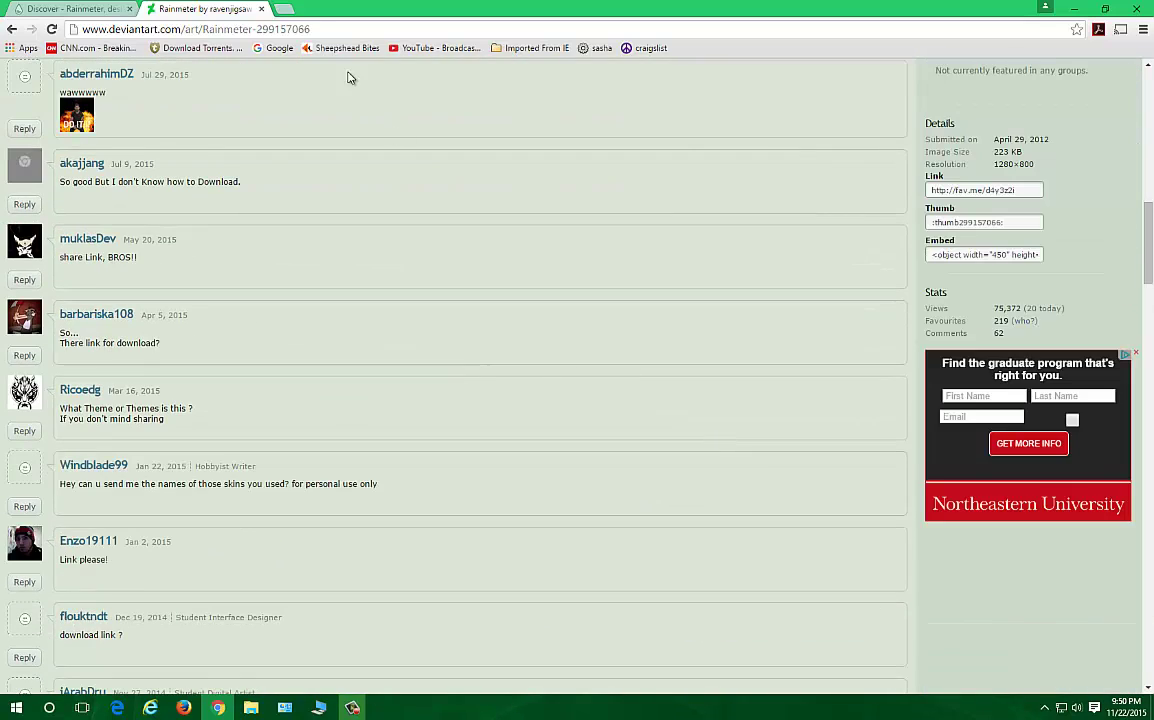
pyautogui.scroll(14, 438, 391)
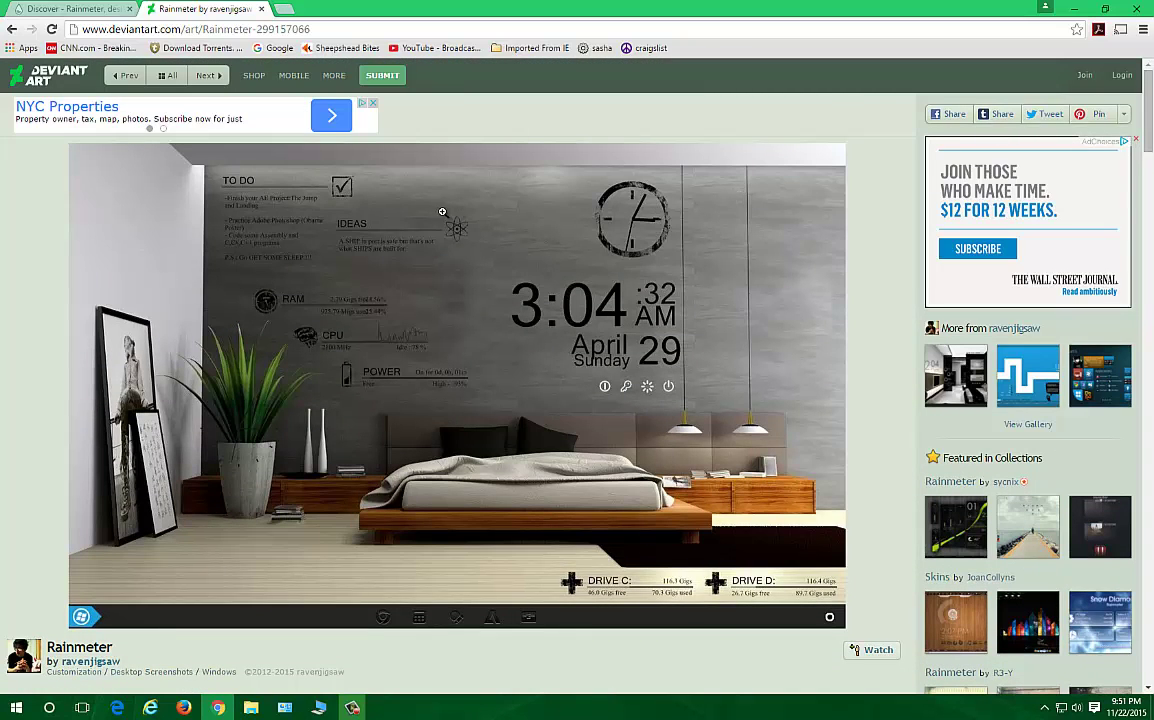
pyautogui.scroll(-2, 431, 479)
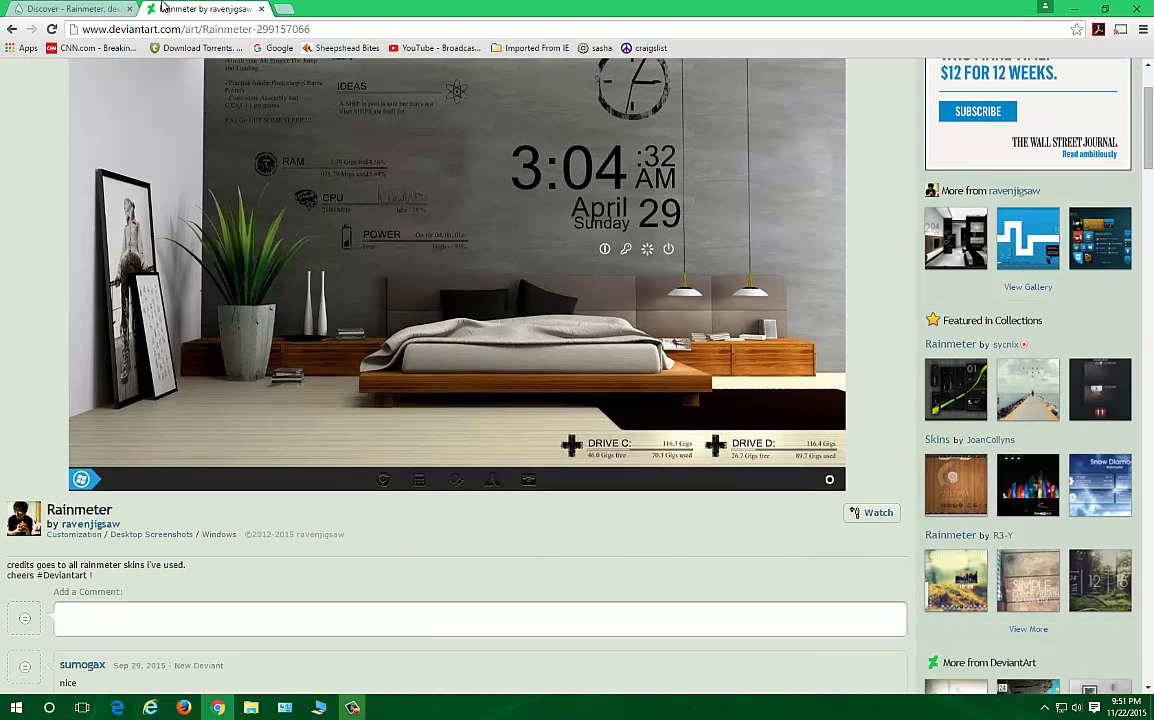
# Step: Close the bedroom design's page and open the Customize.org link from the Rainmeter Discover page in a new tab
pyautogui.click(259, 9)
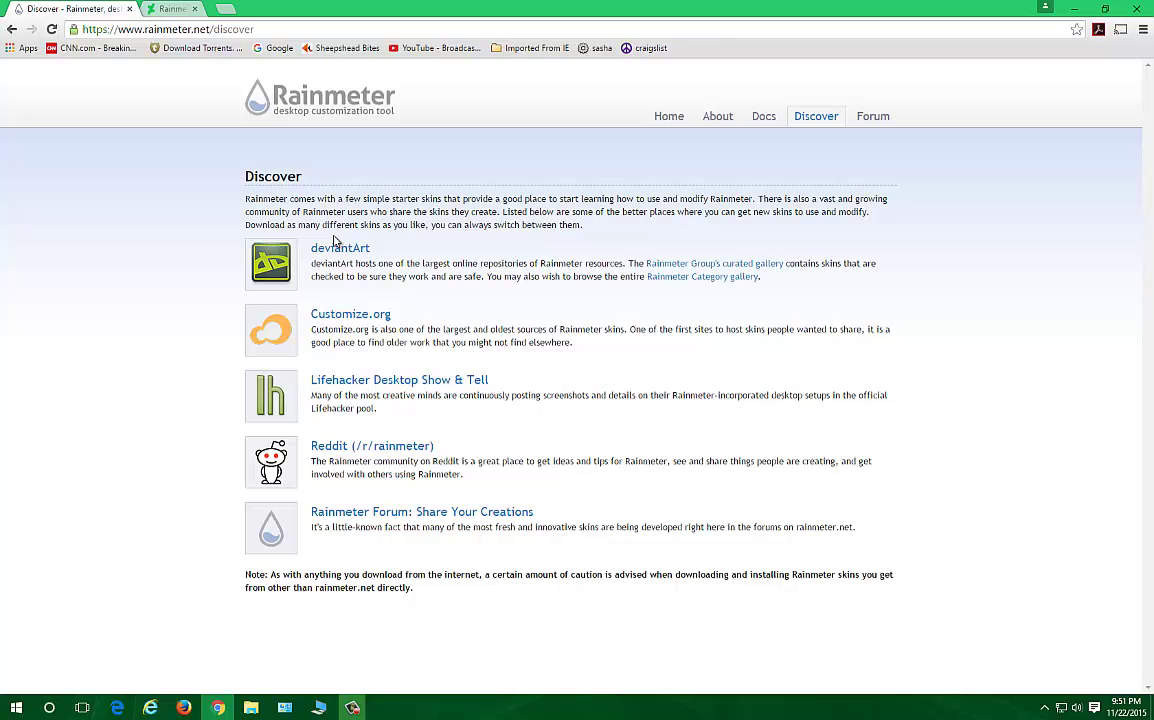
pyautogui.rightClick(332, 314)
pyautogui.click(358, 324)
pyautogui.click(200, 9)
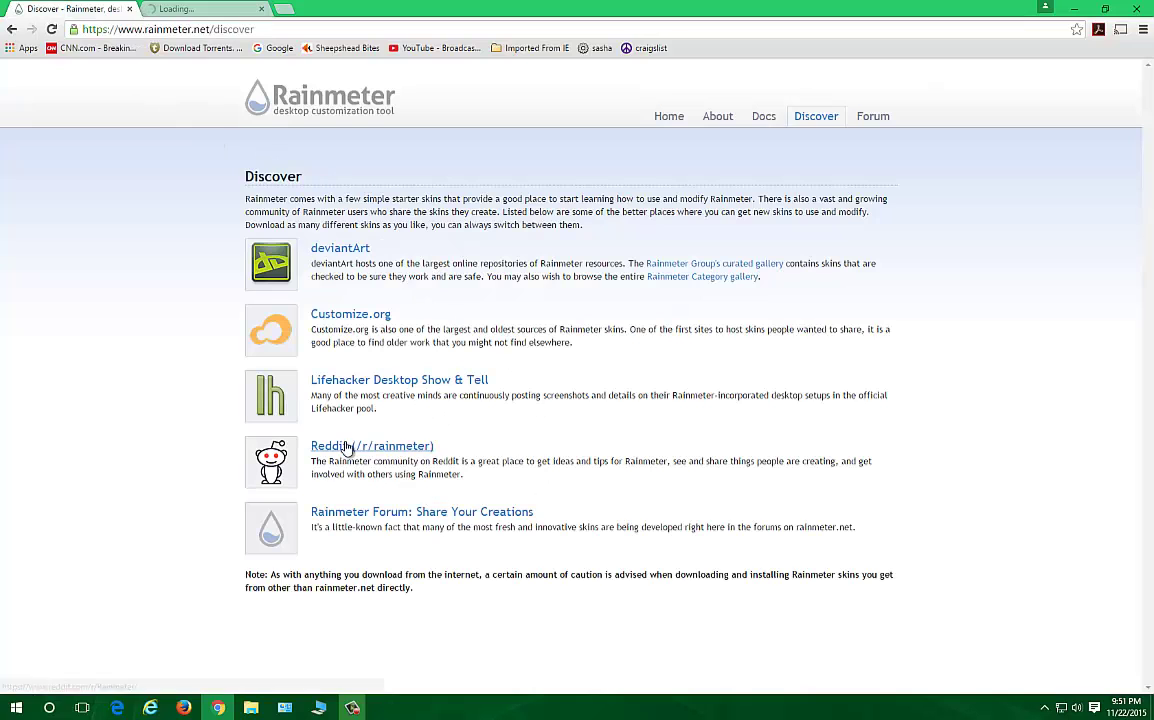
# Step: Open the Reddit (/r/rainmeter) link from the Discover page in a new tab, then check the Customize.org page and close it
pyautogui.rightClick(374, 449)
pyautogui.click(410, 456)
pyautogui.click(236, 9)
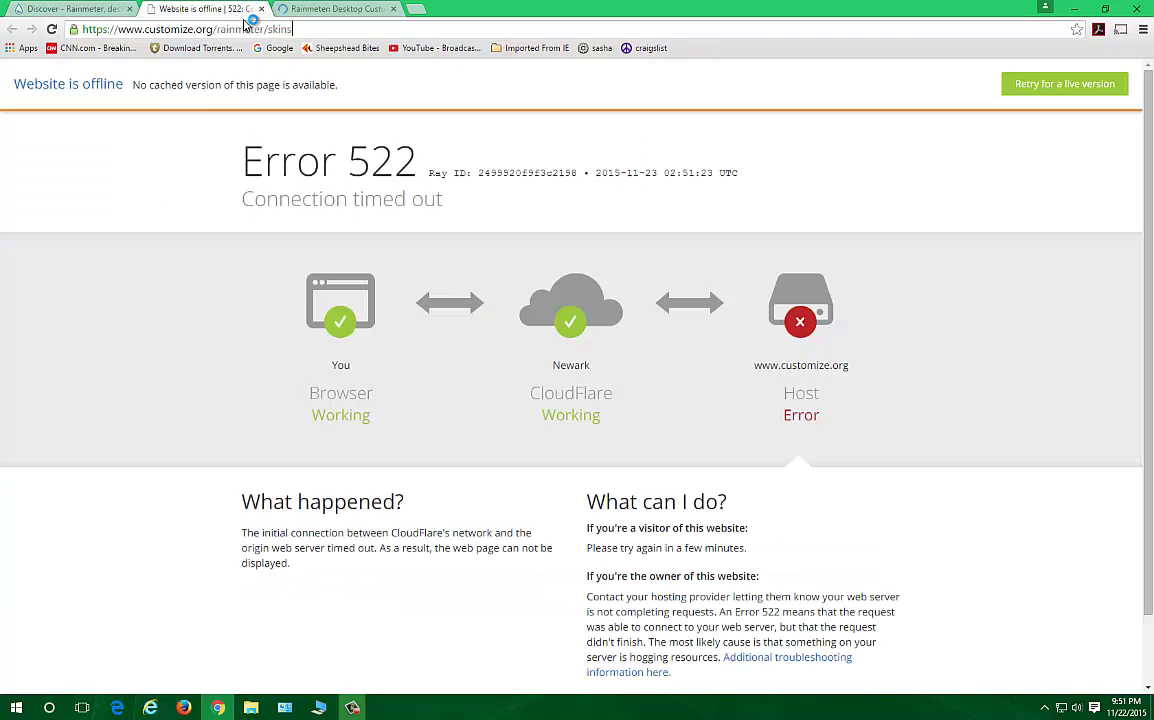
pyautogui.click(262, 9)
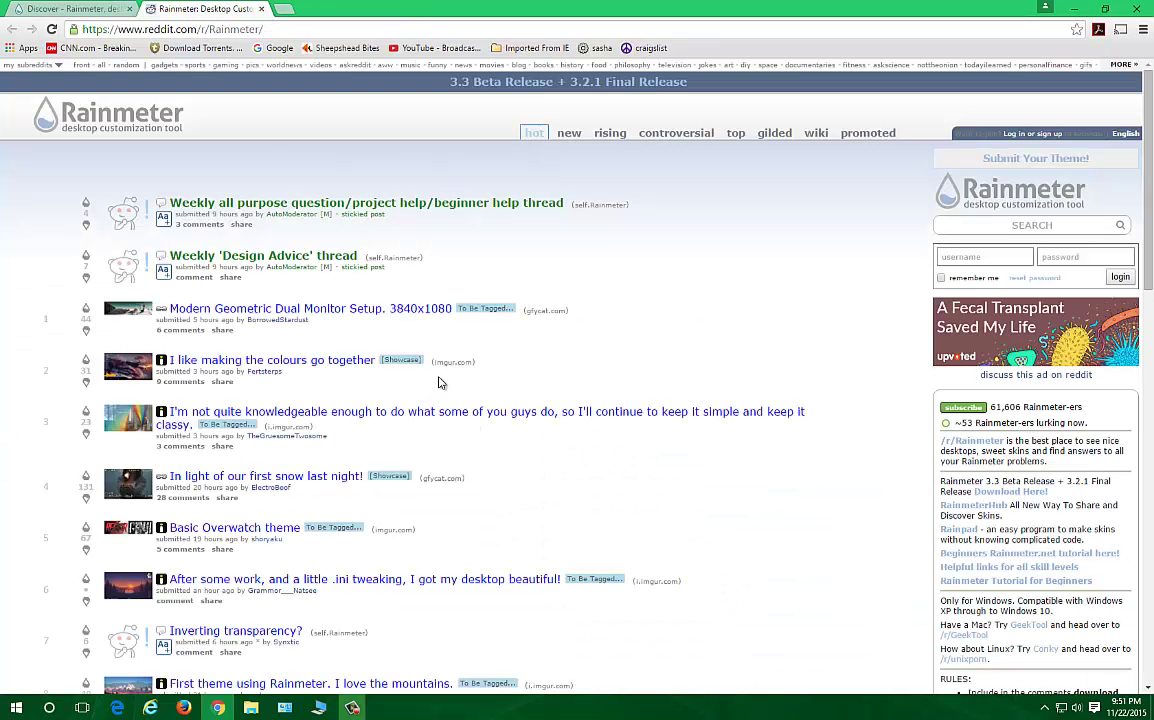
# Step: View the Reddit post "In light of our first snow last night!", return to the subreddit and look through more posts
pyautogui.click(270, 478)
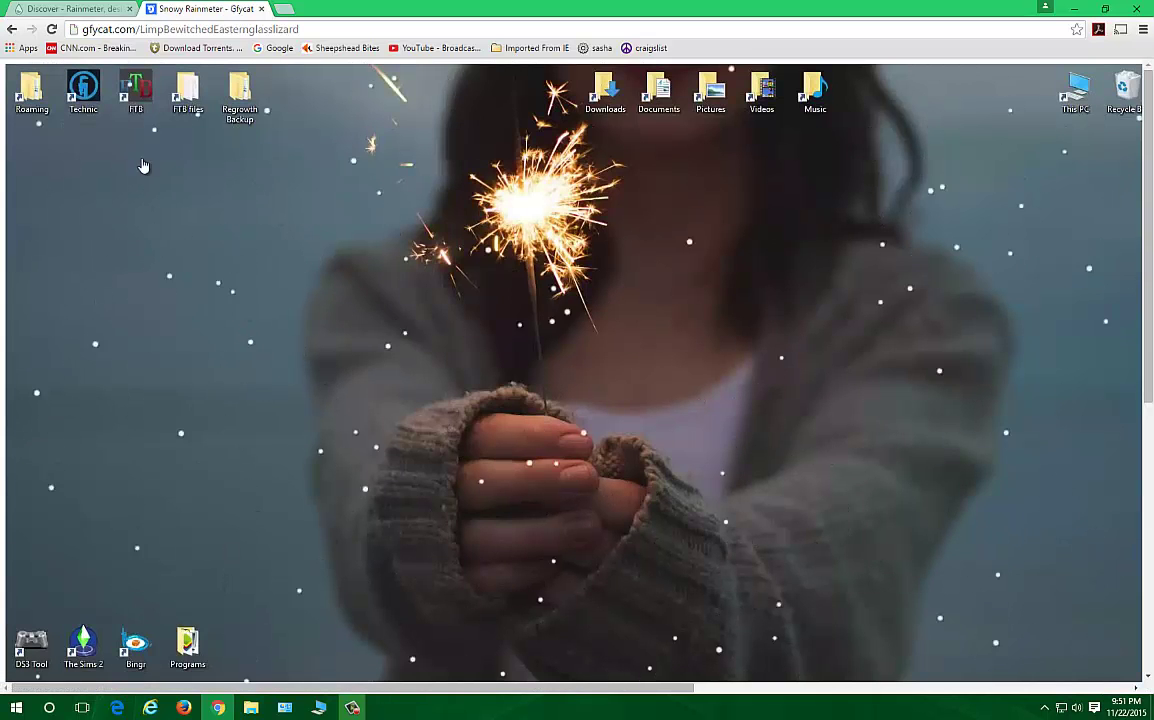
pyautogui.hotkey('alt', 'Left')
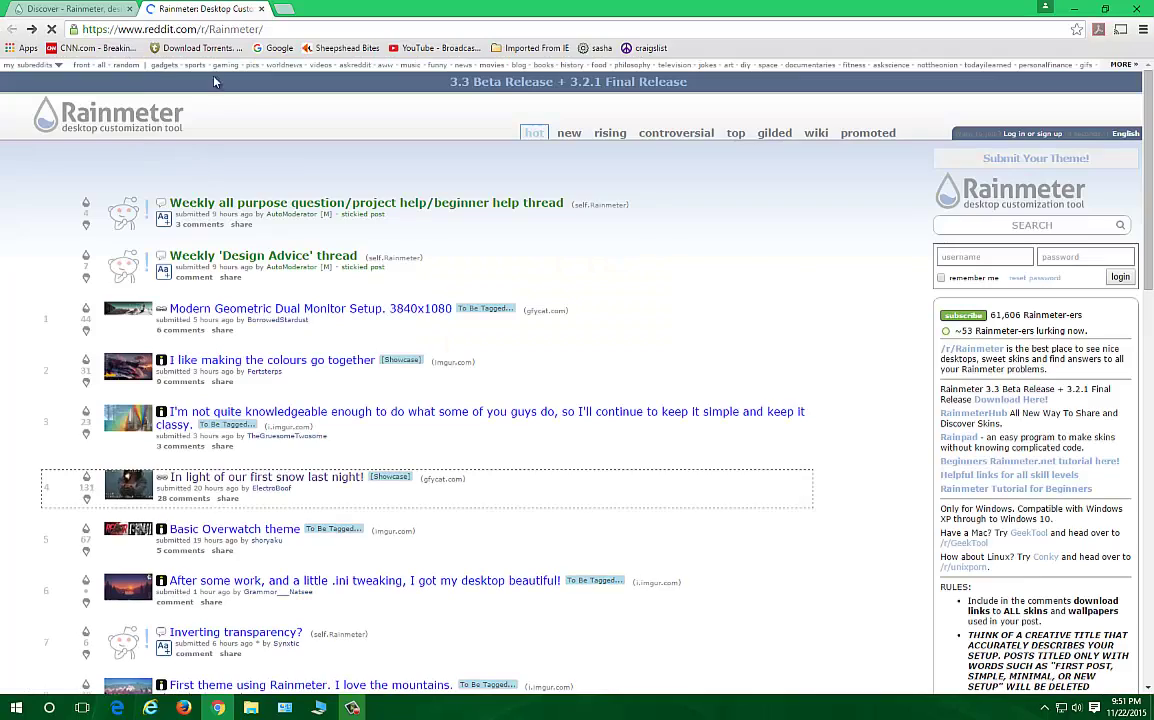
pyautogui.scroll(-1, 275, 500)
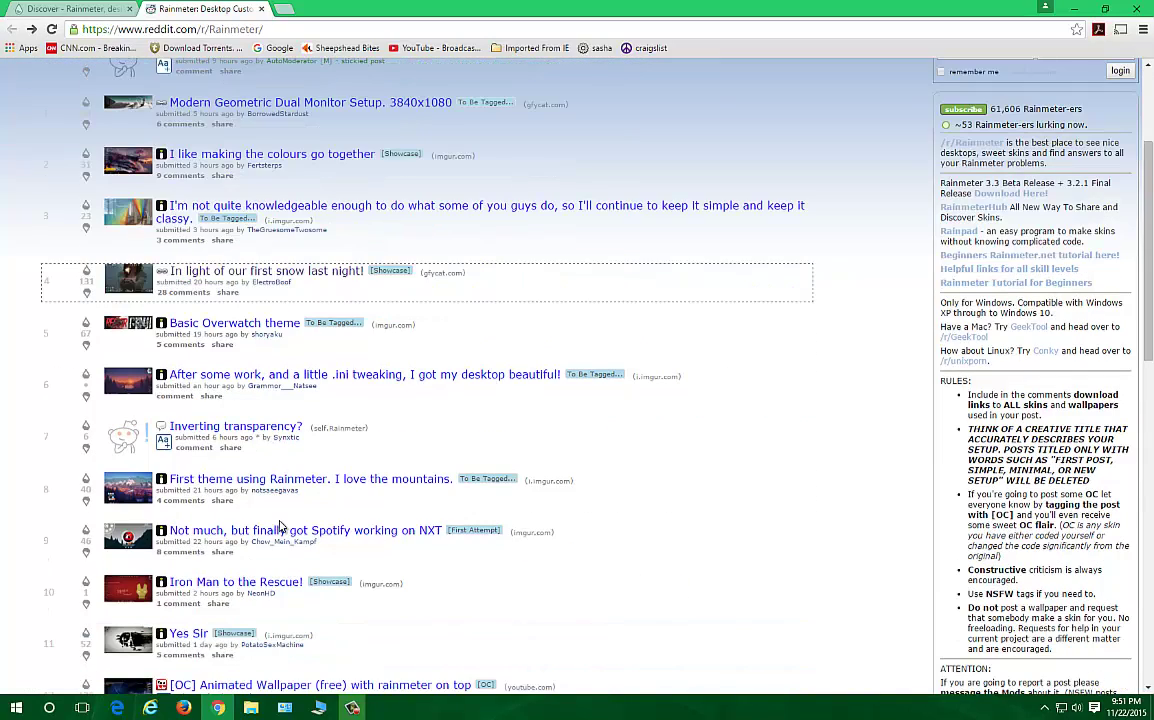
pyautogui.scroll(-1, 270, 580)
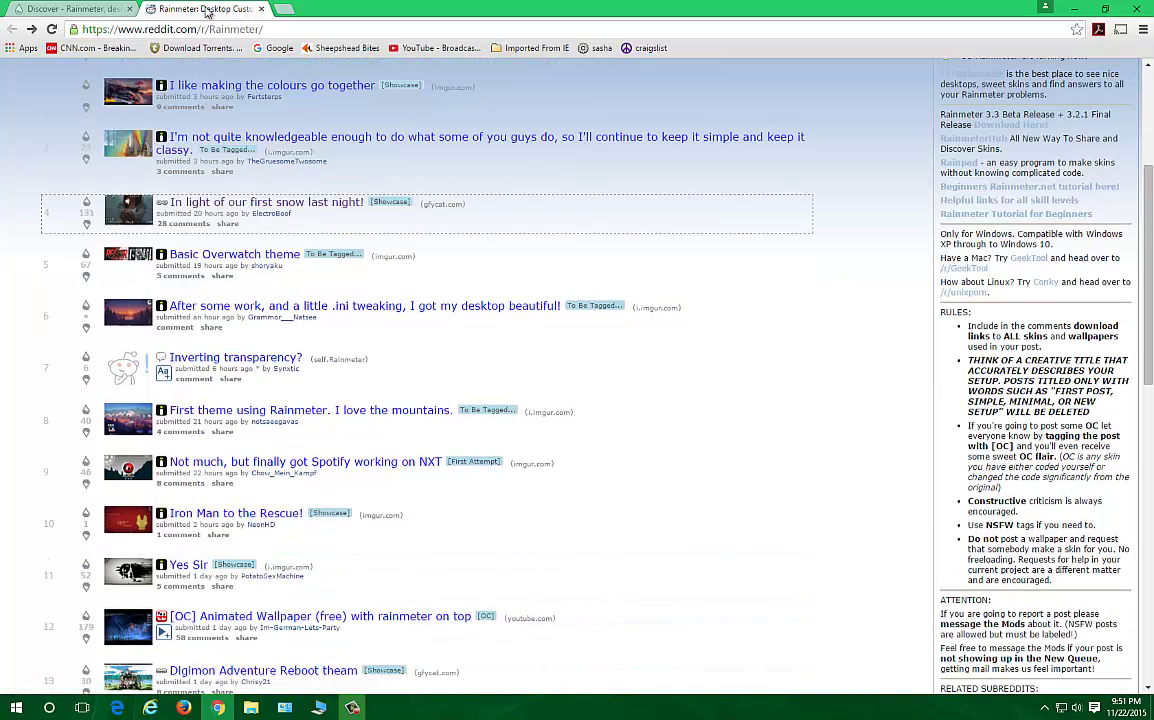
# Step: Close the Rainmeter Discover page and search Google for "rainmeter skins"
pyautogui.click(130, 9)
pyautogui.click(283, 48)
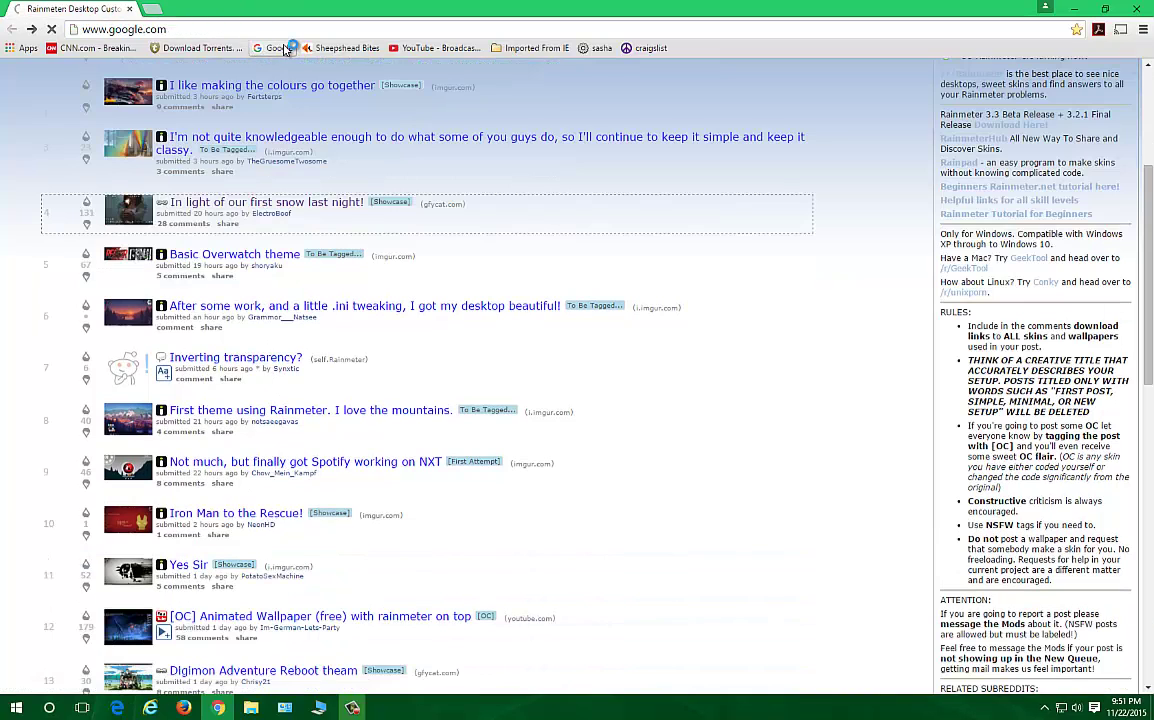
pyautogui.write('rainmeyte')
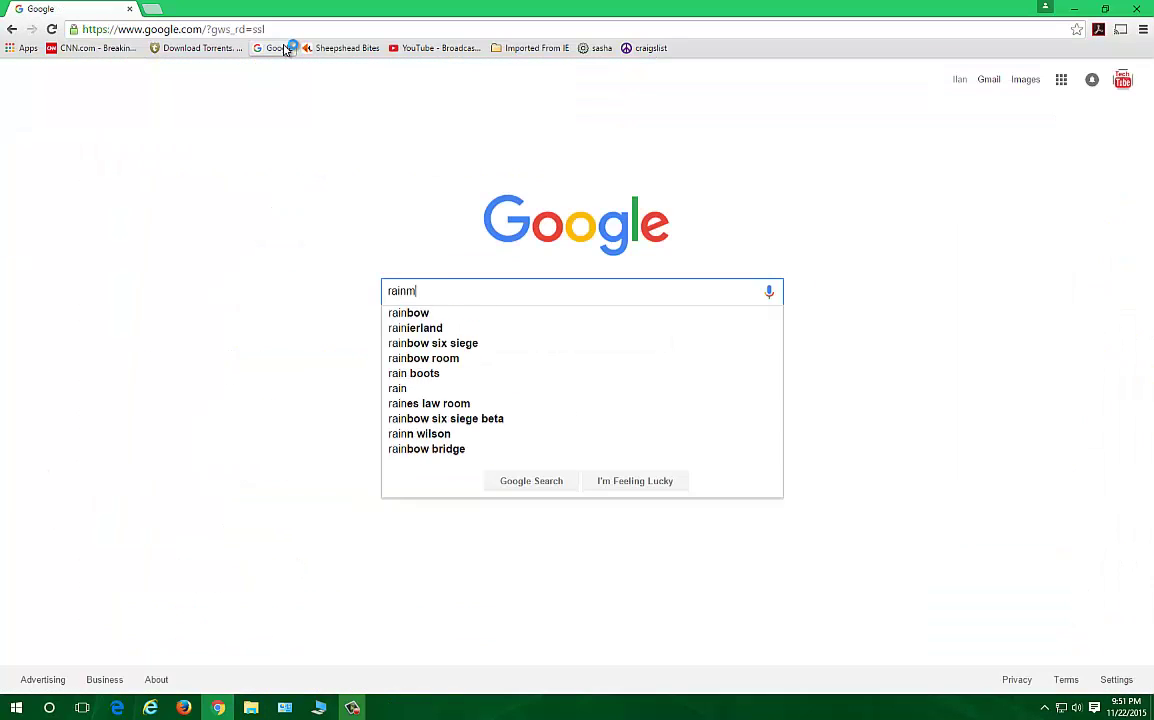
pyautogui.press('BackSpace')
pyautogui.write('ter t')
pyautogui.press('BackSpace')
pyautogui.press('Down')
pyautogui.press('Return')
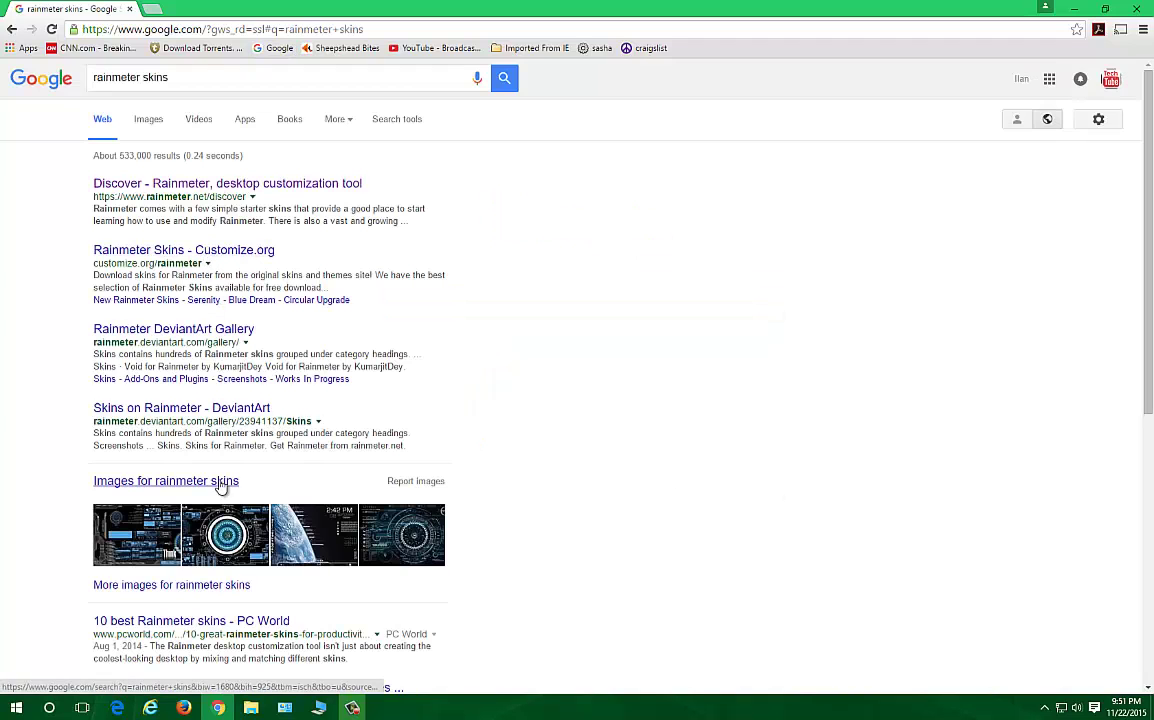
# Step: Open the PC World result "10 best Rainmeter skins" and look through the article's first page
pyautogui.scroll(-2, 245, 455)
pyautogui.click(180, 484)
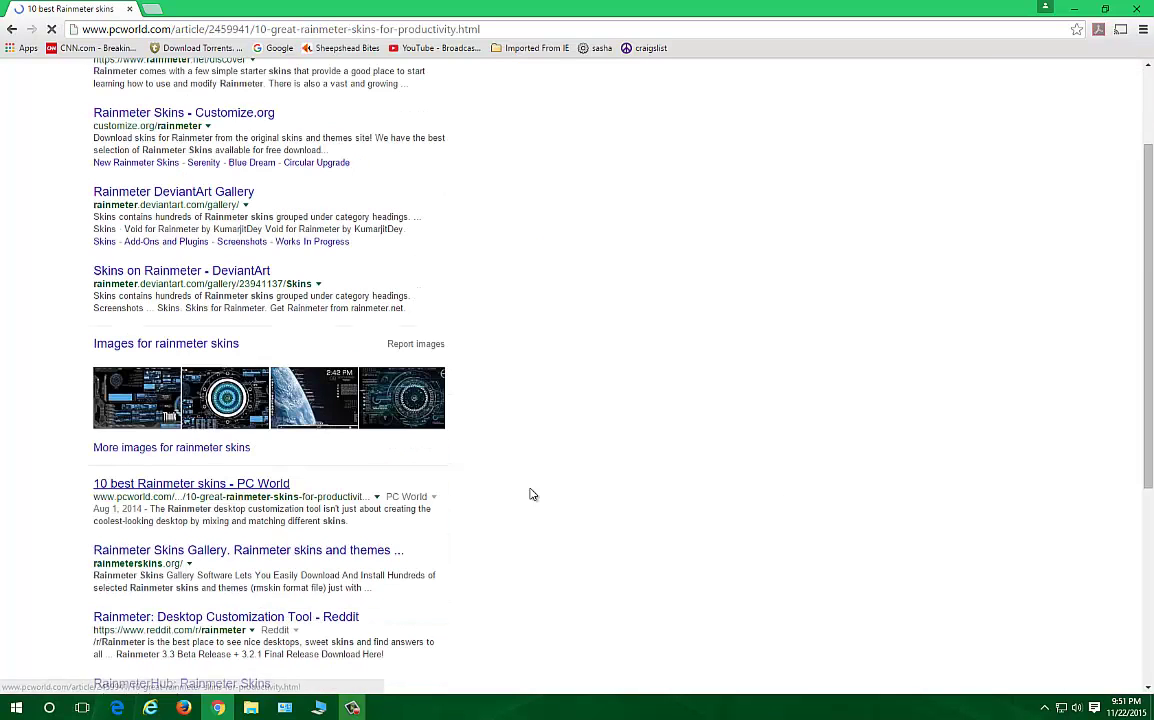
pyautogui.scroll(-2, 575, 350)
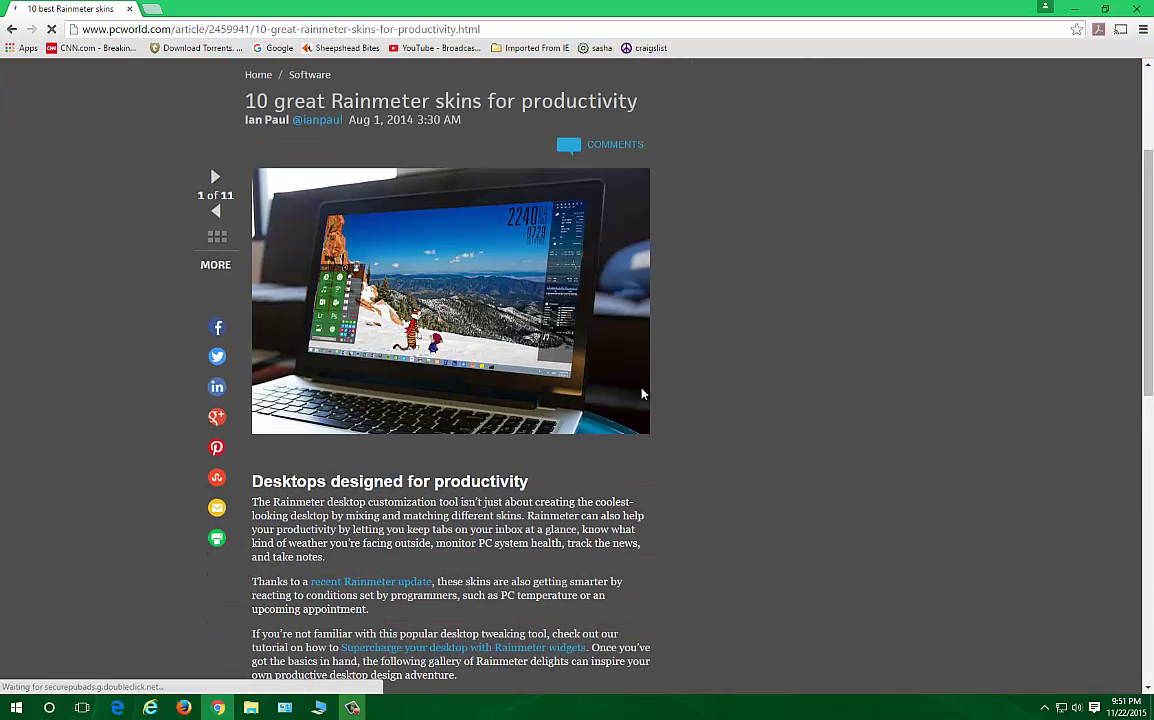
pyautogui.scroll(-4, 524, 358)
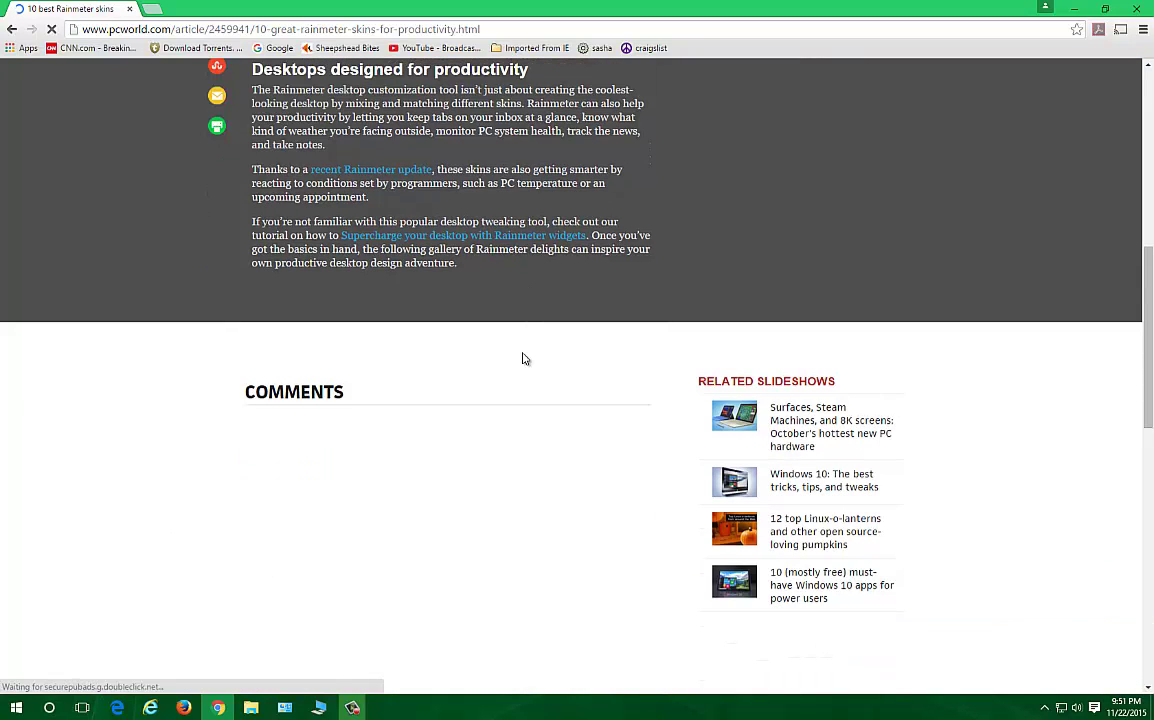
pyautogui.scroll(3, 520, 358)
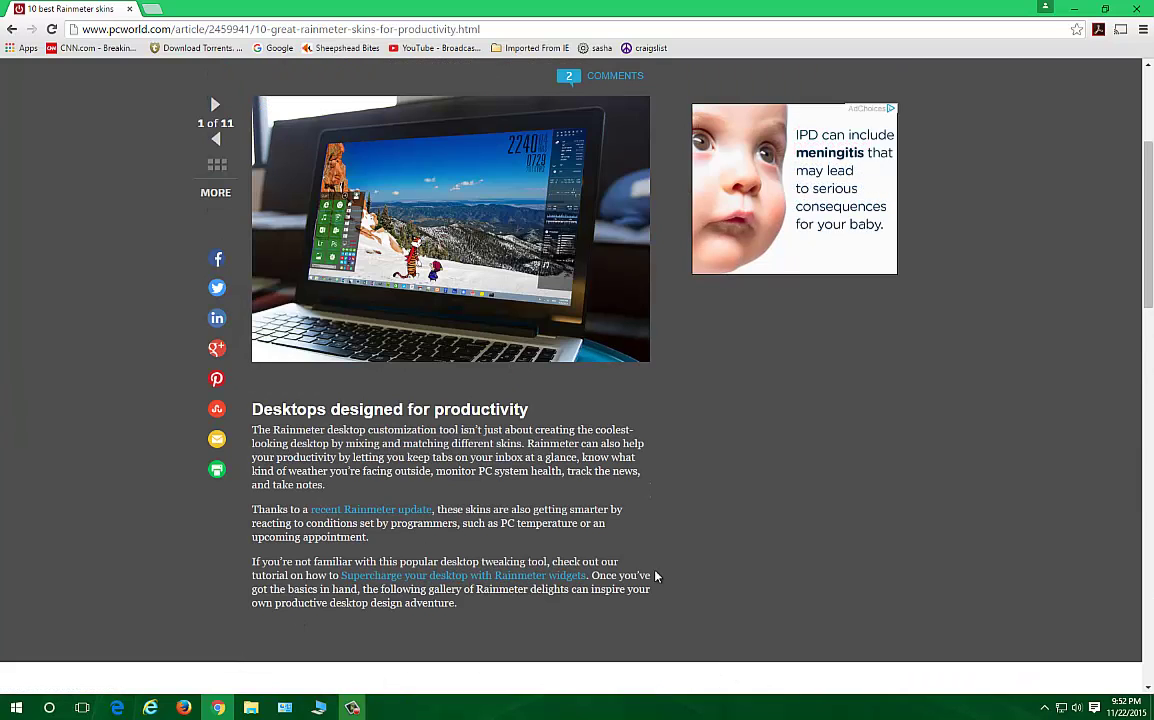
pyautogui.scroll(1, 590, 560)
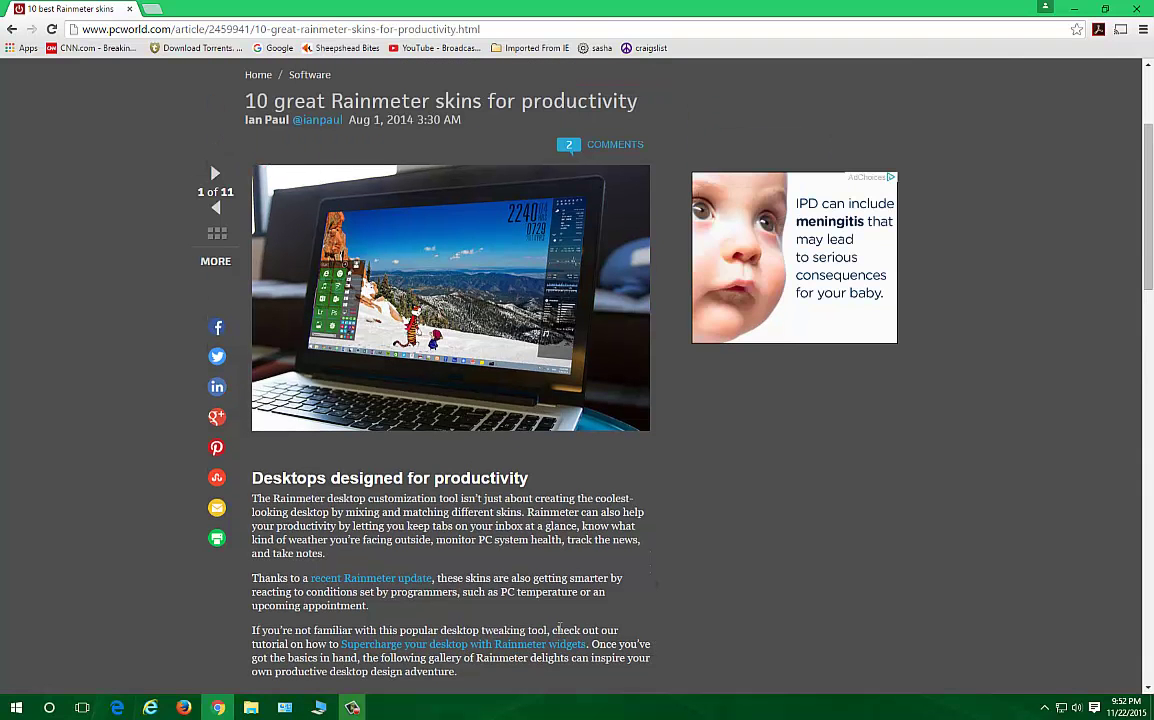
# Step: Open the linked tutorial "Supercharge your desktop with Rainmeter widgets" and look through its sections on getting, mixing and editing skins
pyautogui.click(506, 646)
pyautogui.scroll(-3, 553, 436)
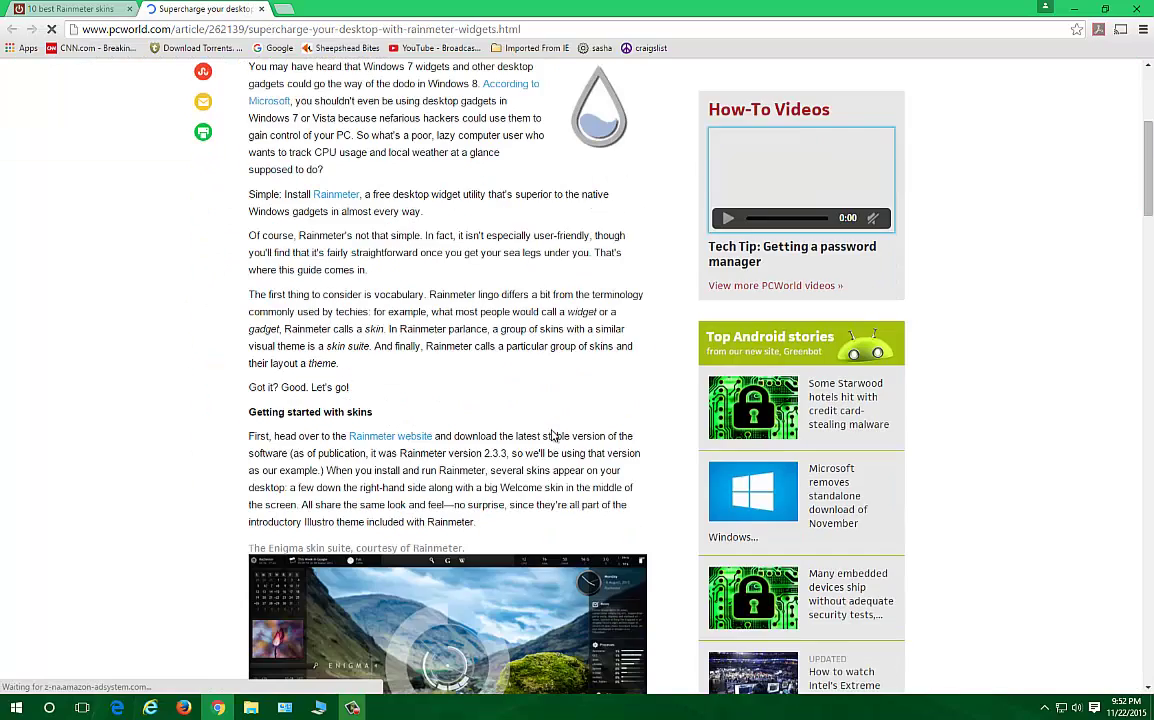
pyautogui.scroll(-5, 553, 436)
pyautogui.scroll(1, 420, 356)
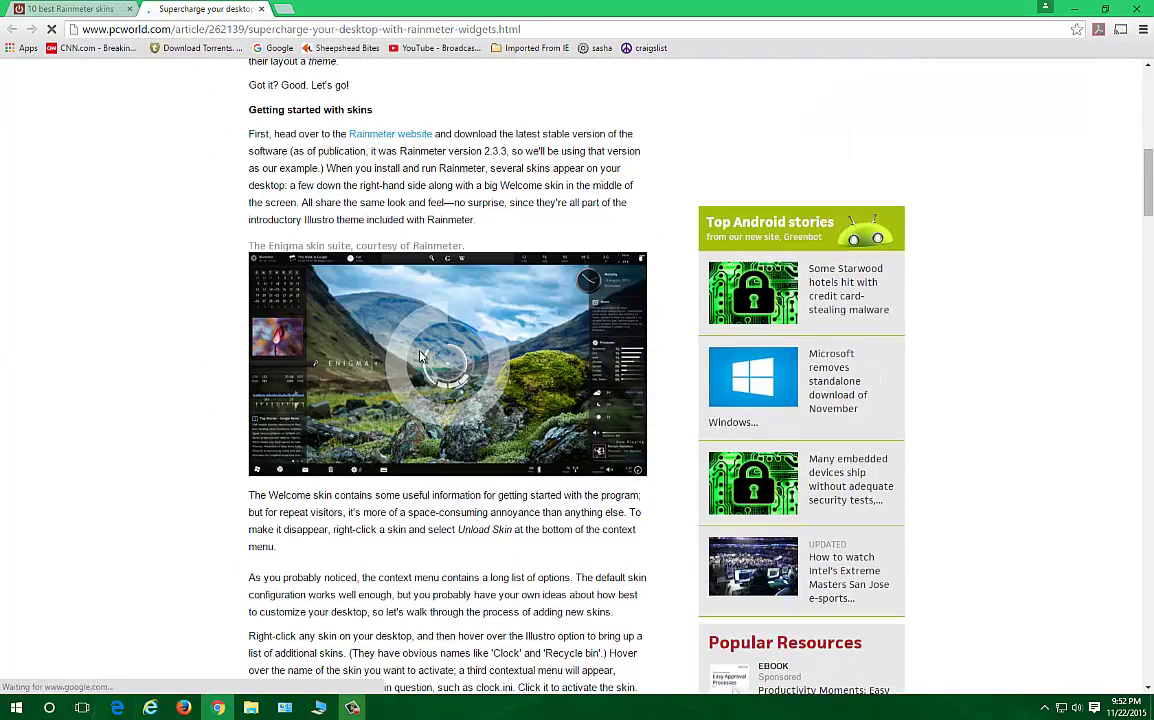
pyautogui.scroll(-6, 415, 413)
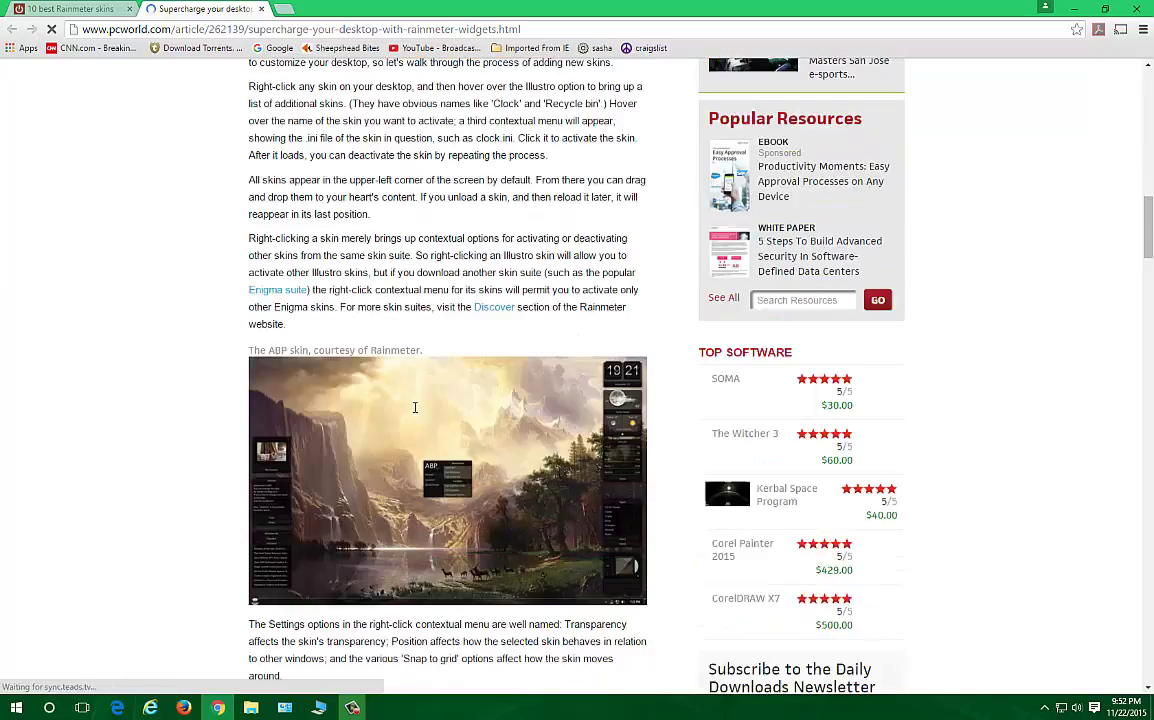
pyautogui.scroll(-5, 415, 413)
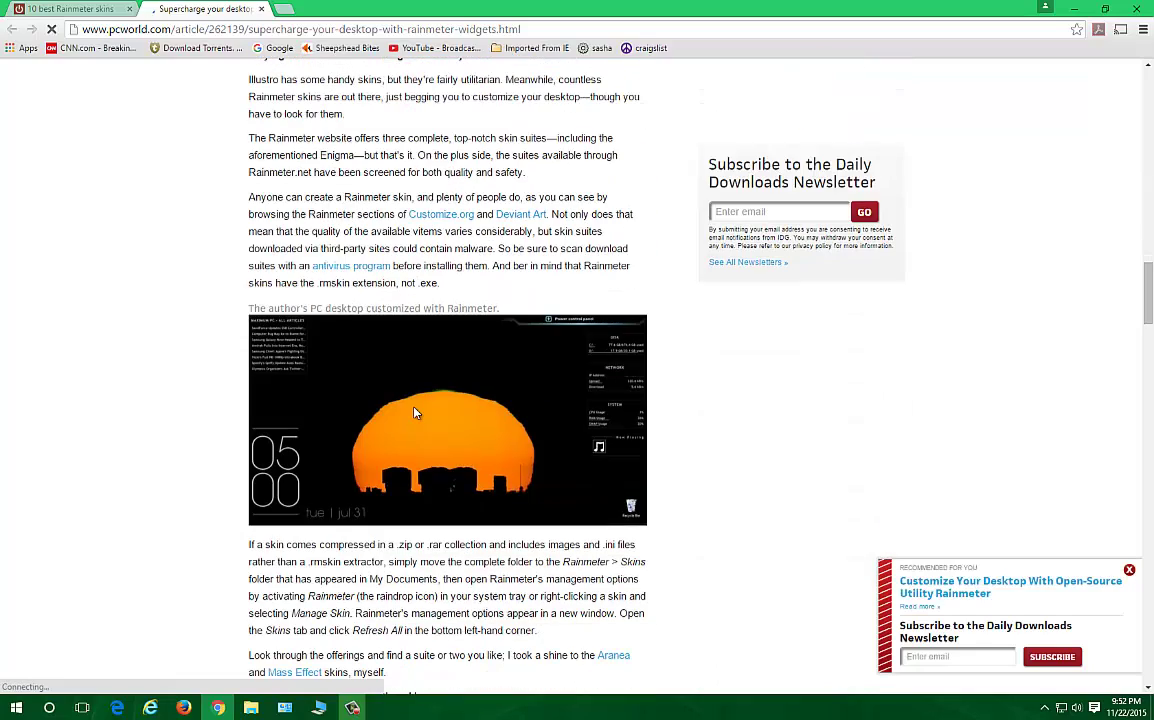
pyautogui.scroll(-2, 416, 412)
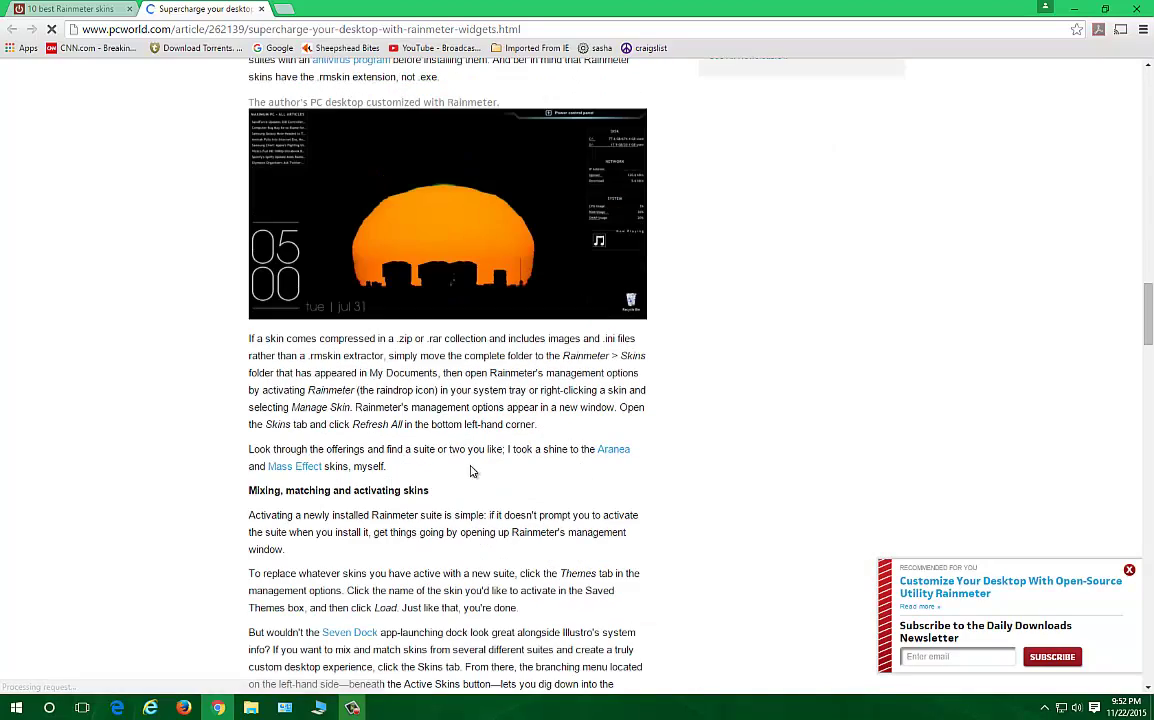
pyautogui.scroll(-10, 517, 489)
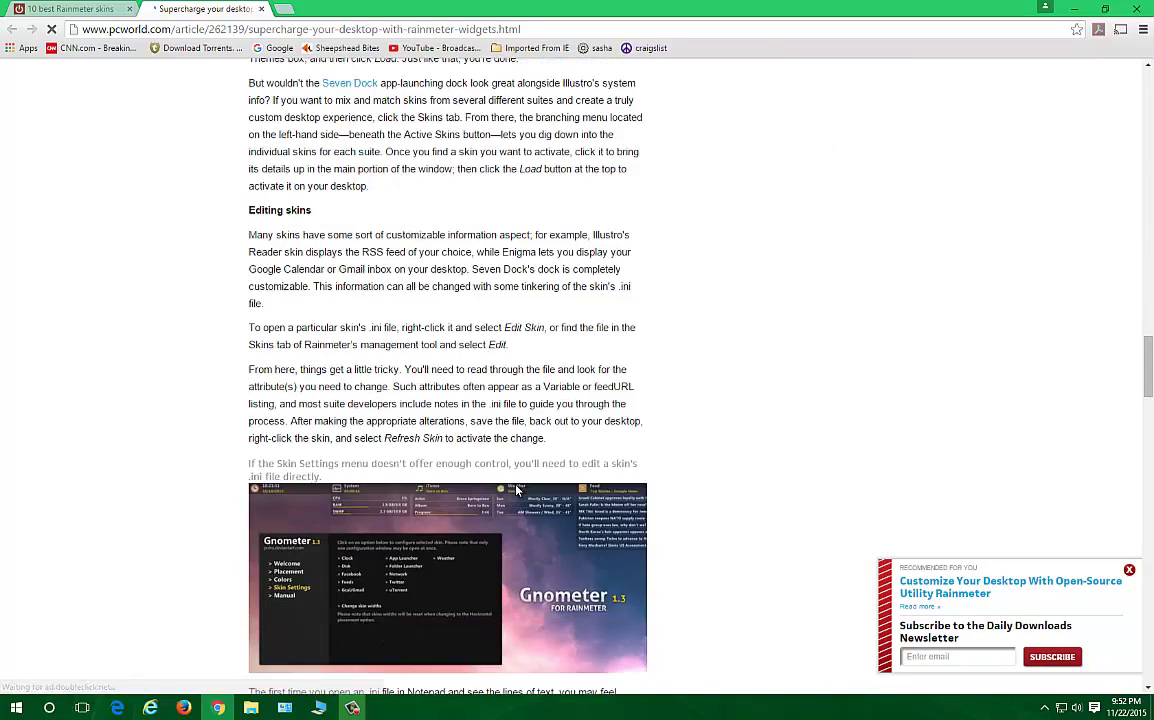
# Step: Look through the rest of the Rainmeter widgets tutorial, then close it and return to the Google results for Rainmeter skins
pyautogui.scroll(-5, 517, 489)
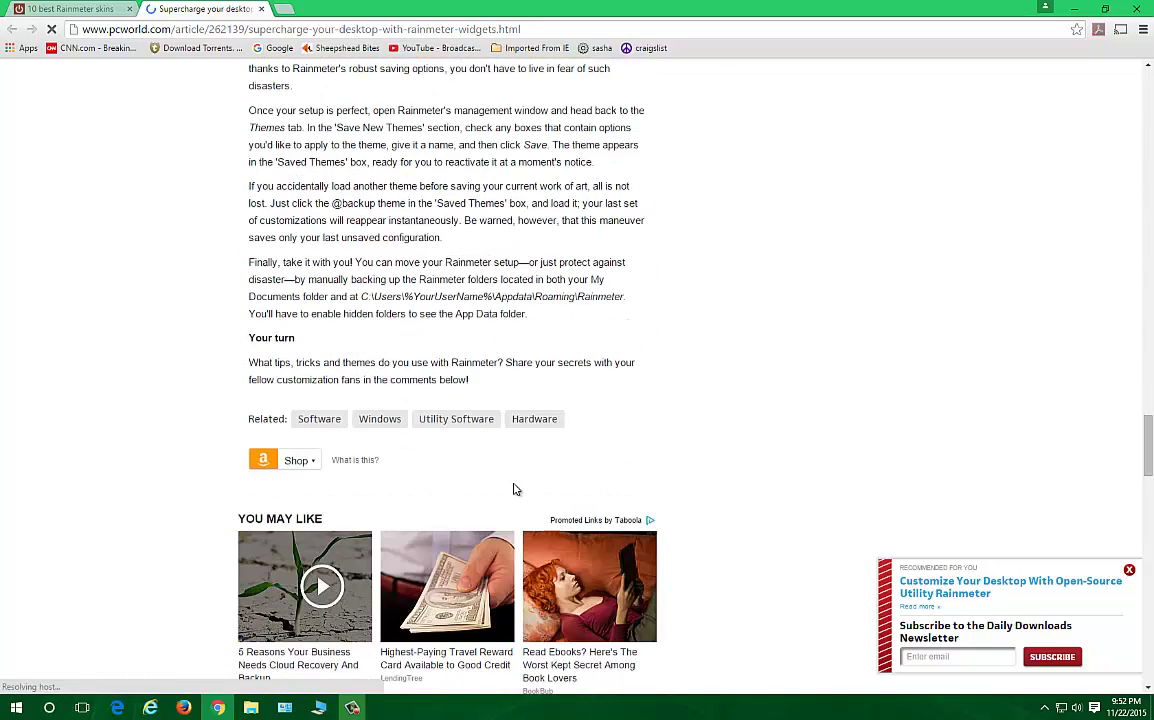
pyautogui.scroll(8, 515, 489)
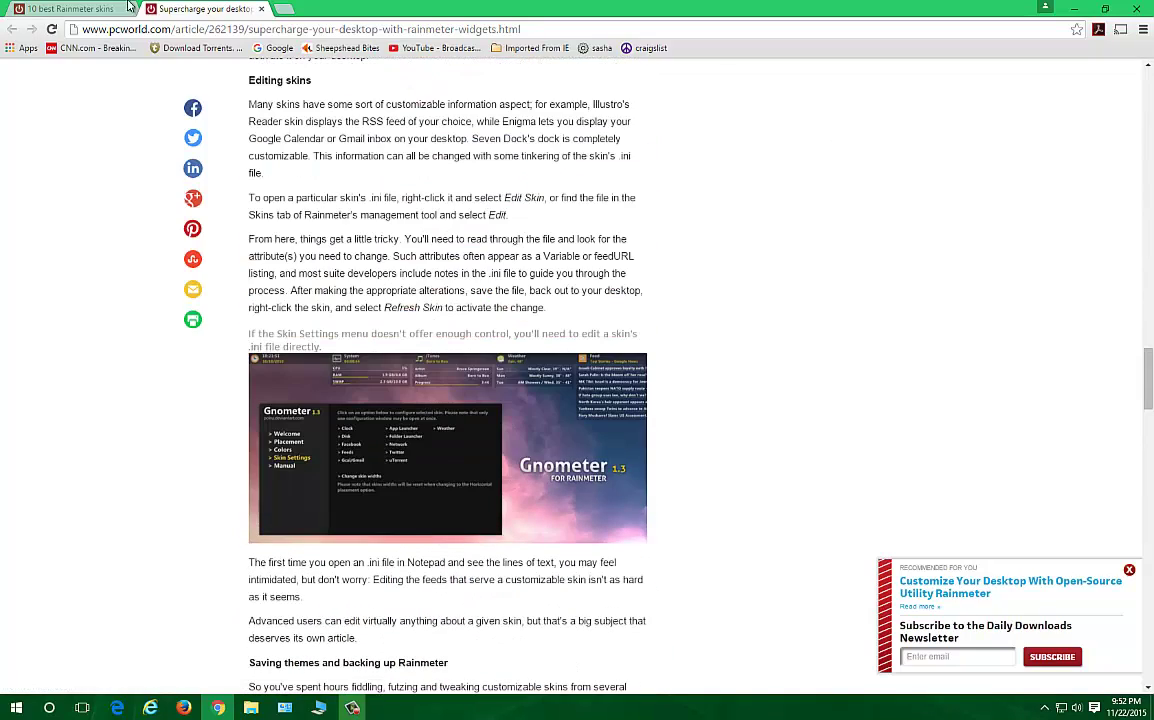
pyautogui.click(261, 8)
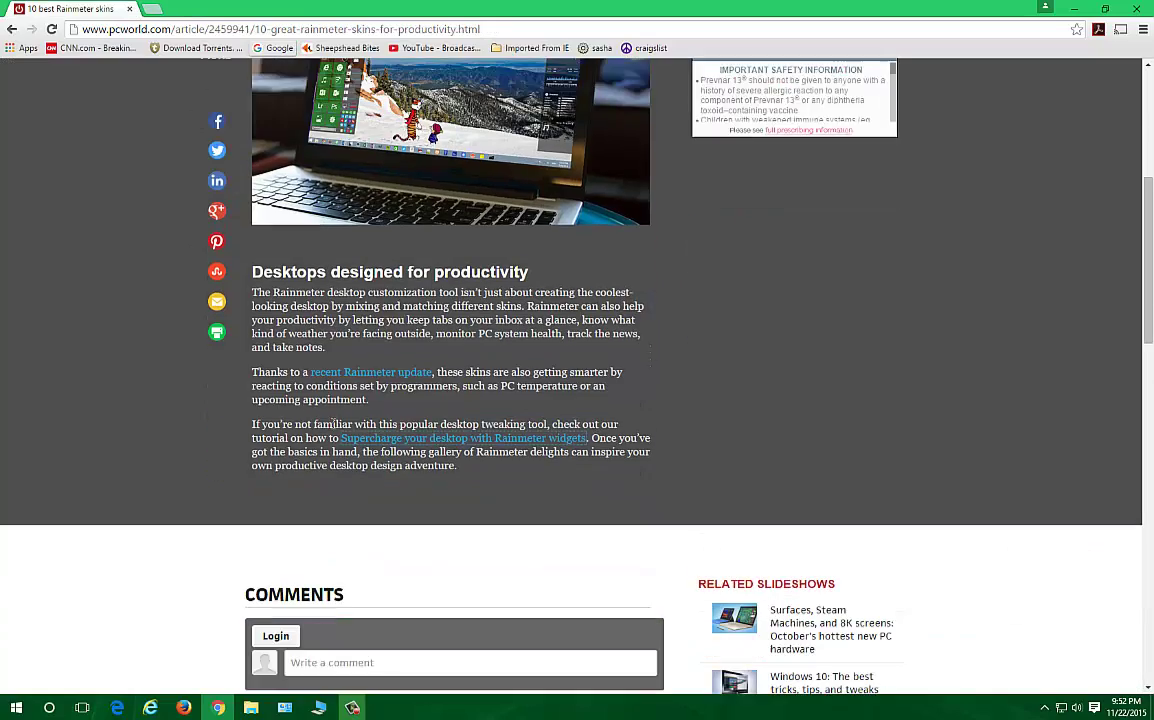
pyautogui.scroll(2, 494, 440)
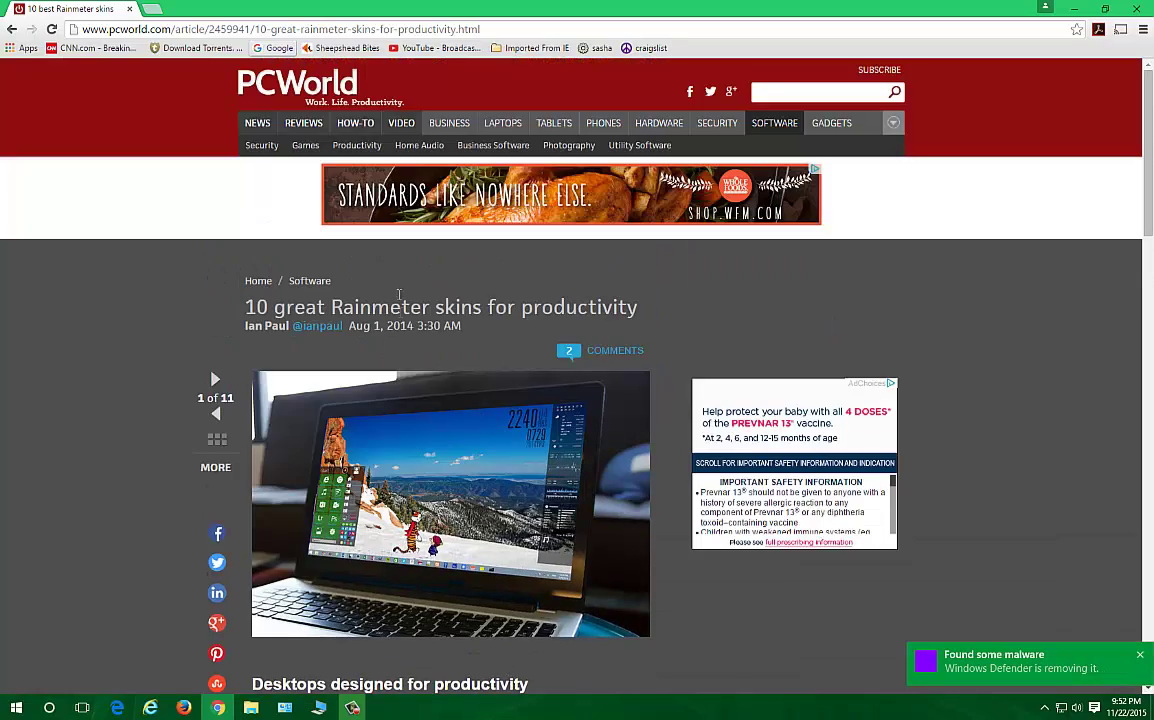
pyautogui.hotkey('alt', 'Left')
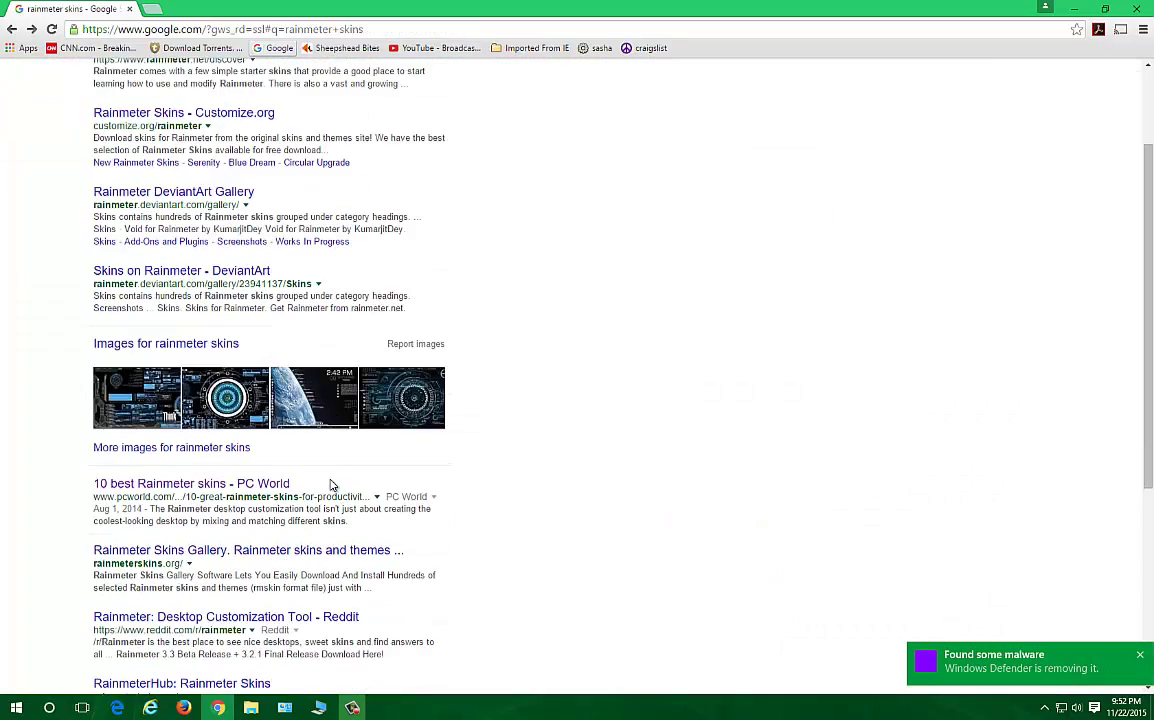
# Step: Open the Rainmeter Skins Gallery result at rainmeterskins.org and look through its recommended skins
pyautogui.click(250, 556)
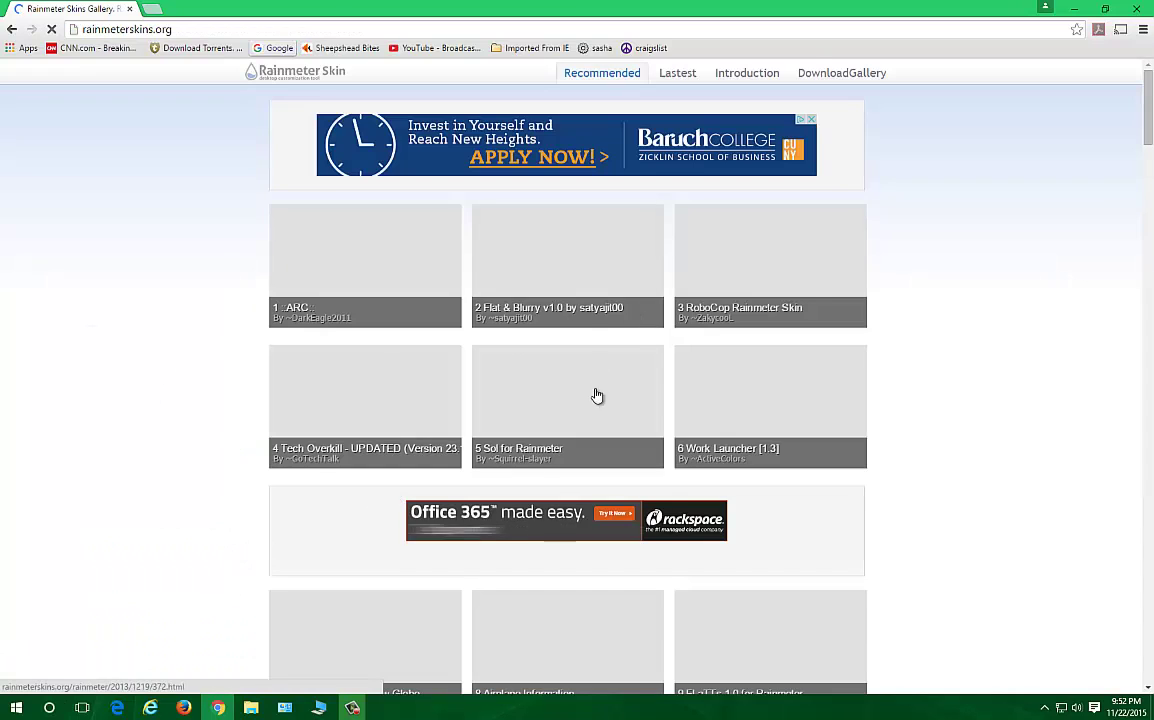
pyautogui.scroll(-4, 598, 402)
pyautogui.scroll(4, 598, 402)
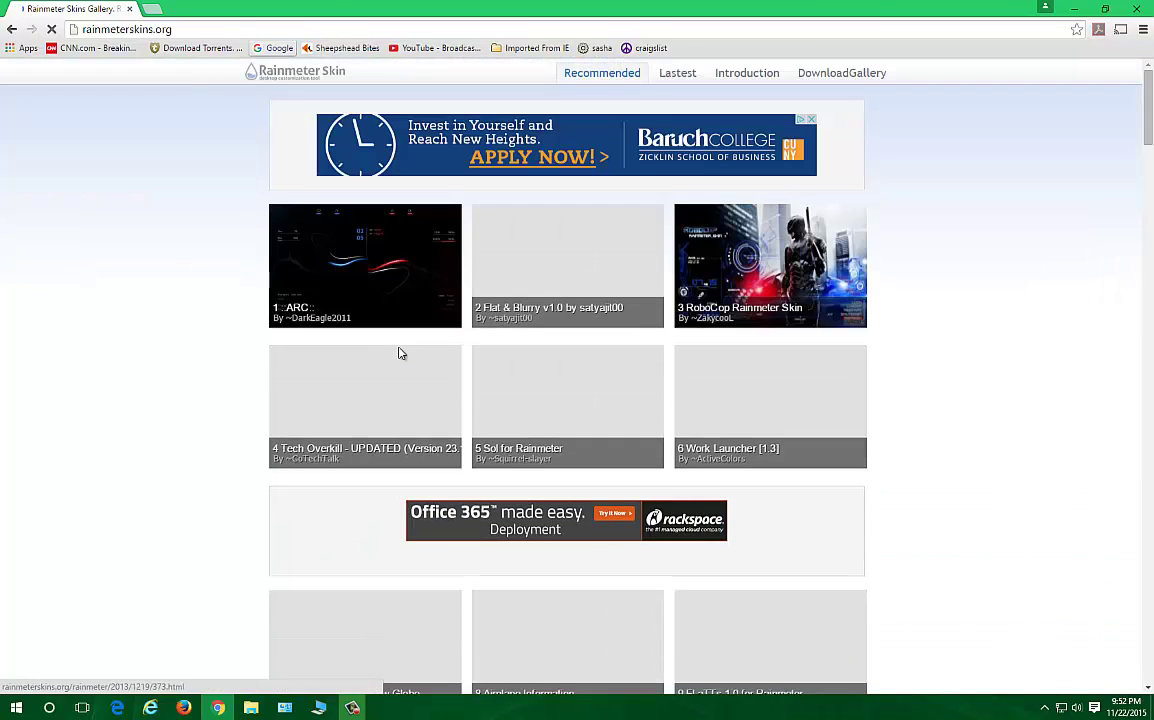
# Step: Open the ::ARC:: skin page in the gallery and download its skin package
pyautogui.click(346, 248)
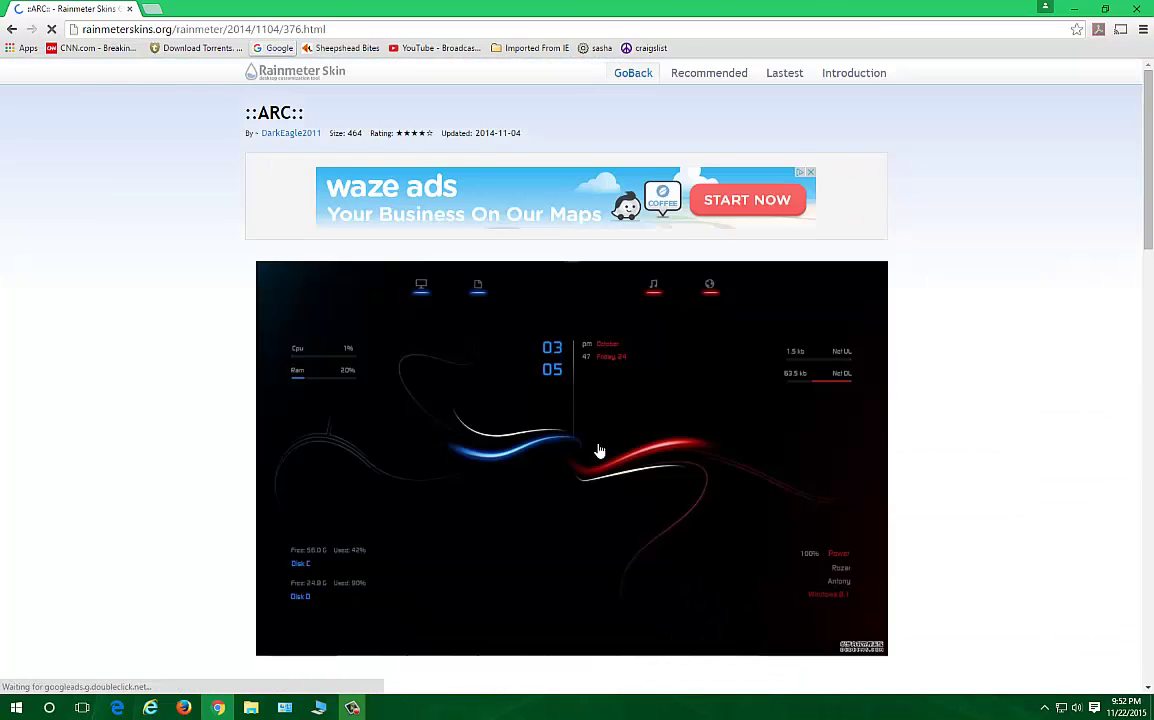
pyautogui.scroll(-5, 605, 461)
pyautogui.scroll(-5, 598, 473)
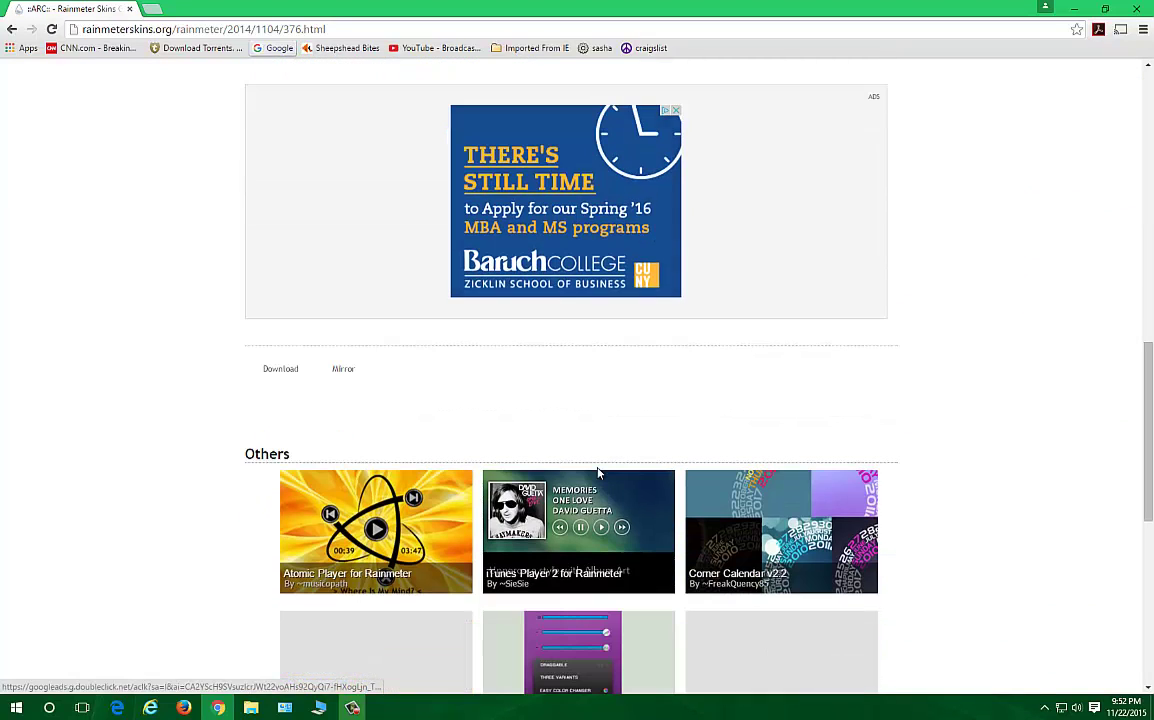
pyautogui.click(288, 371)
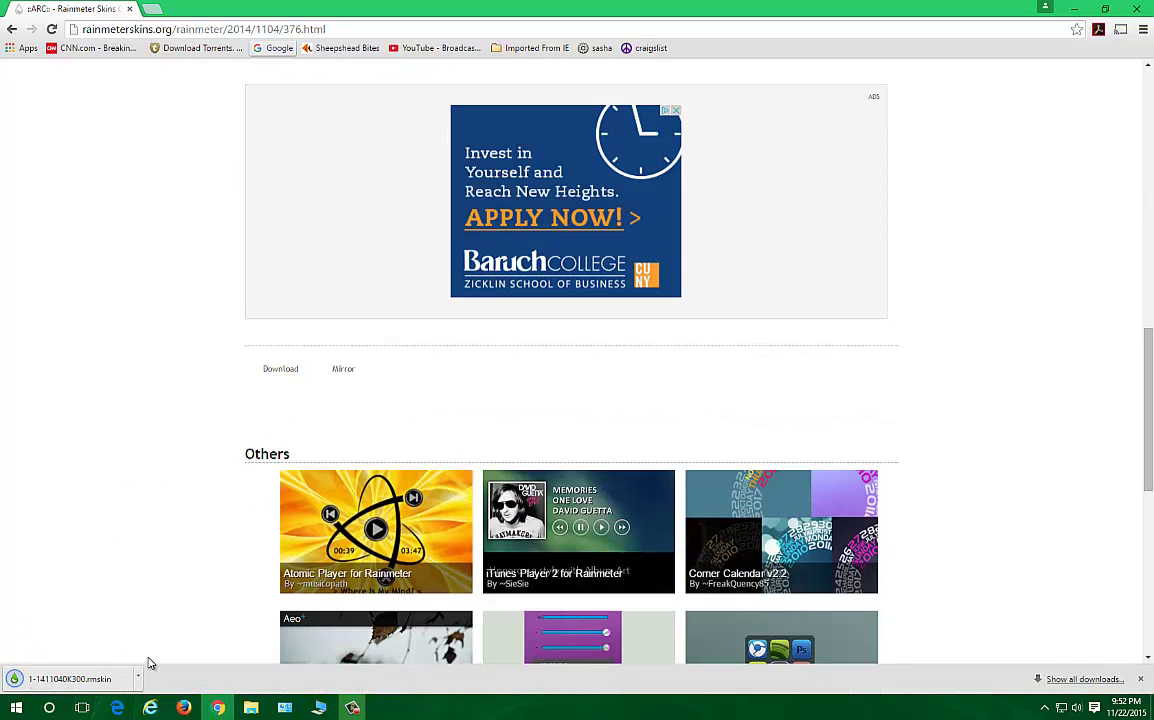
# Step: Install the downloaded ARC skin with its included layout applied and view it on the desktop
pyautogui.click(95, 681)
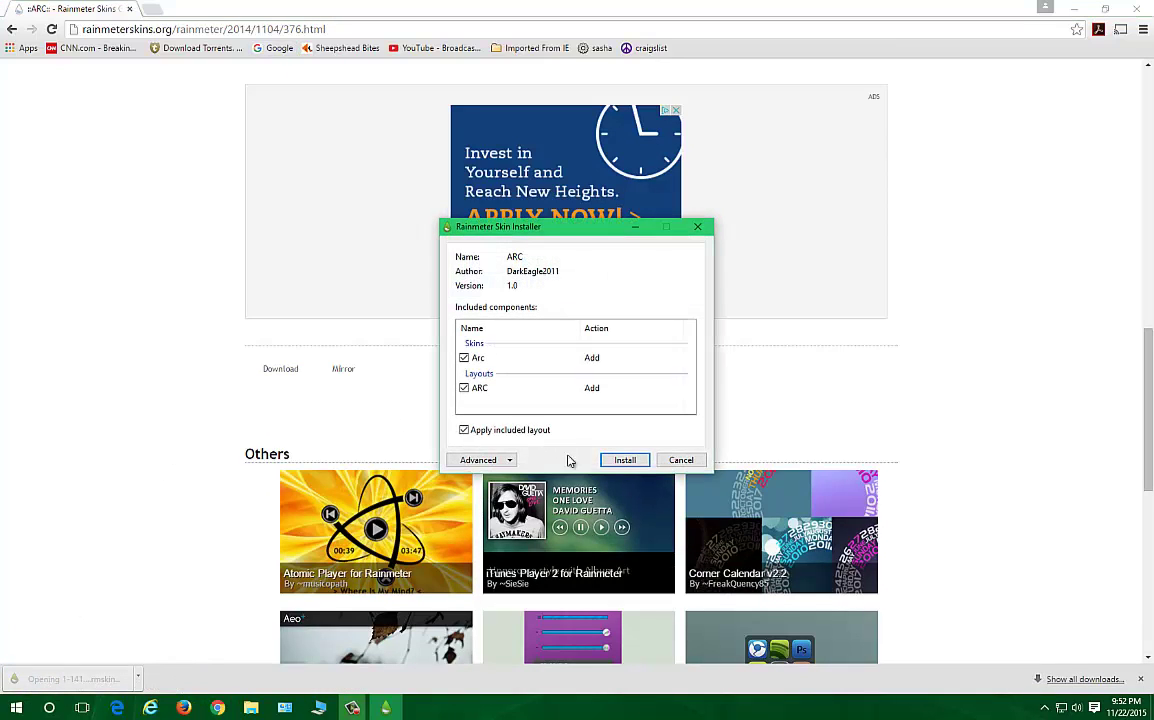
pyautogui.click(622, 461)
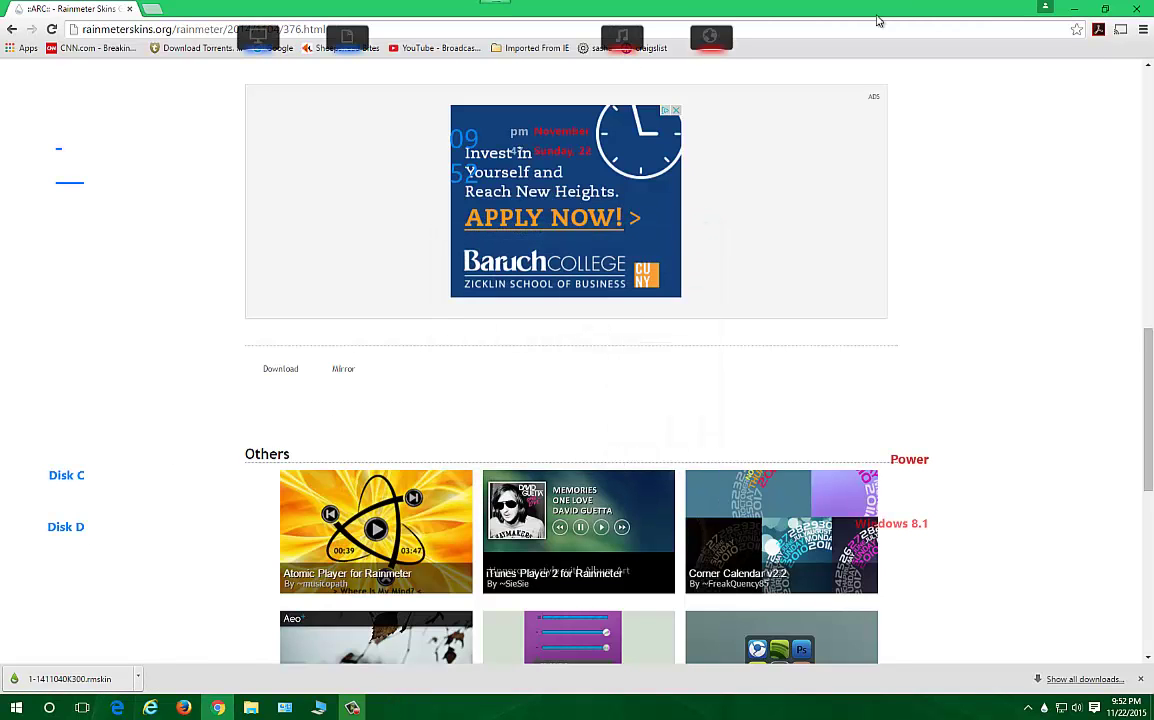
pyautogui.click(1074, 8)
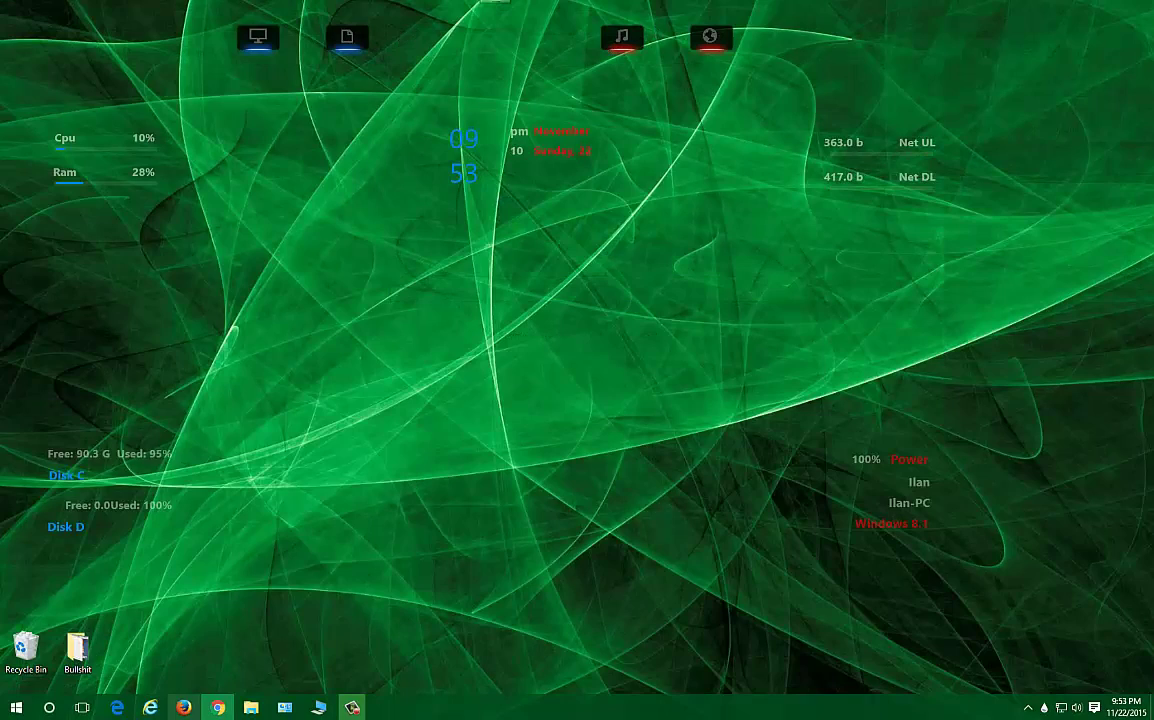
# Step: Return to the skins gallery, open the "Blooming for Rainmeter" page and download the skin
pyautogui.click(217, 707)
pyautogui.hotkey('alt', 'Left')
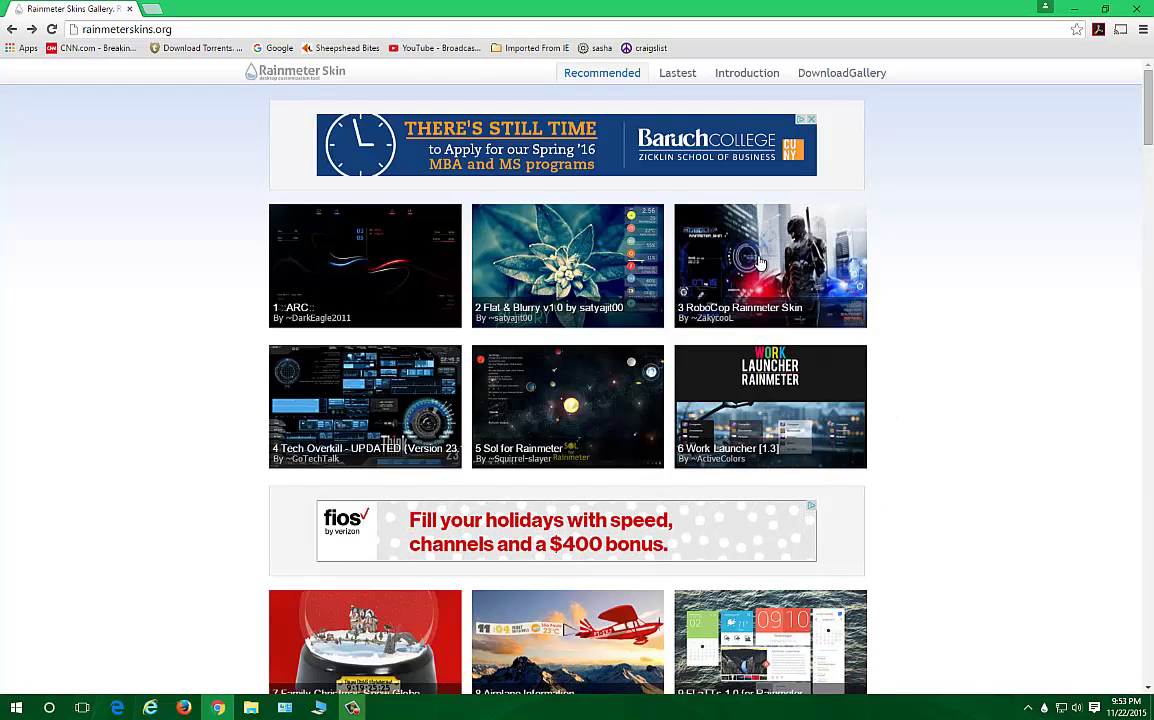
pyautogui.scroll(-5, 777, 468)
pyautogui.scroll(-5, 857, 471)
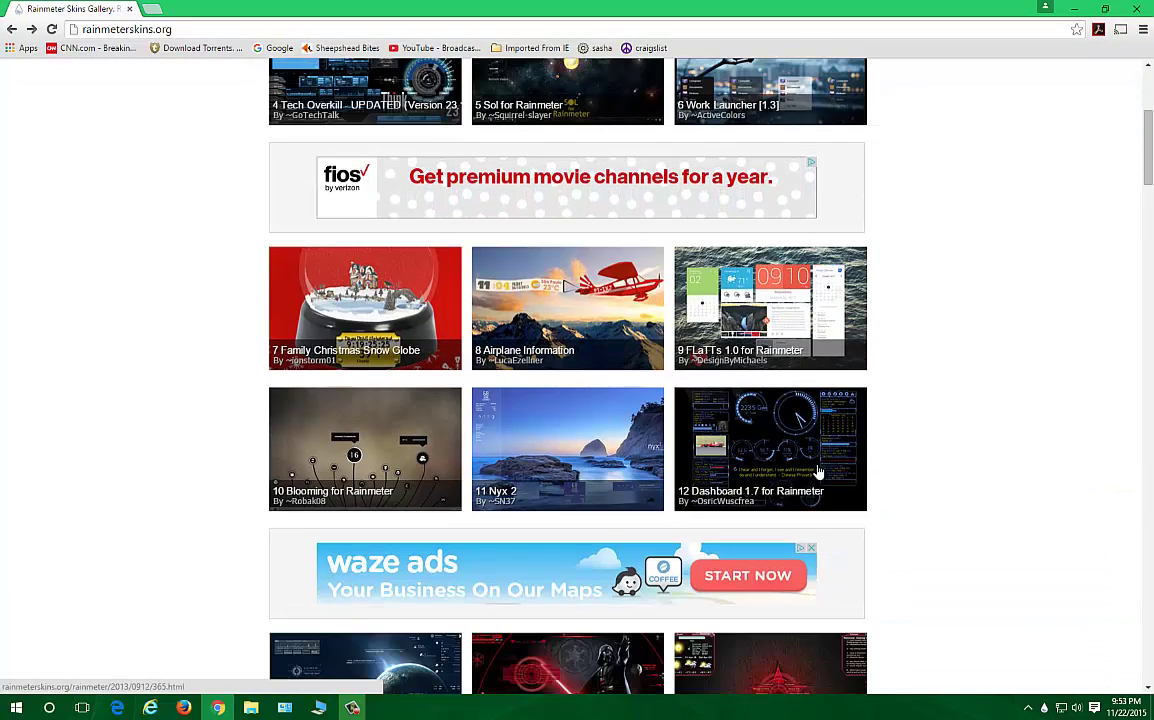
pyautogui.click(338, 288)
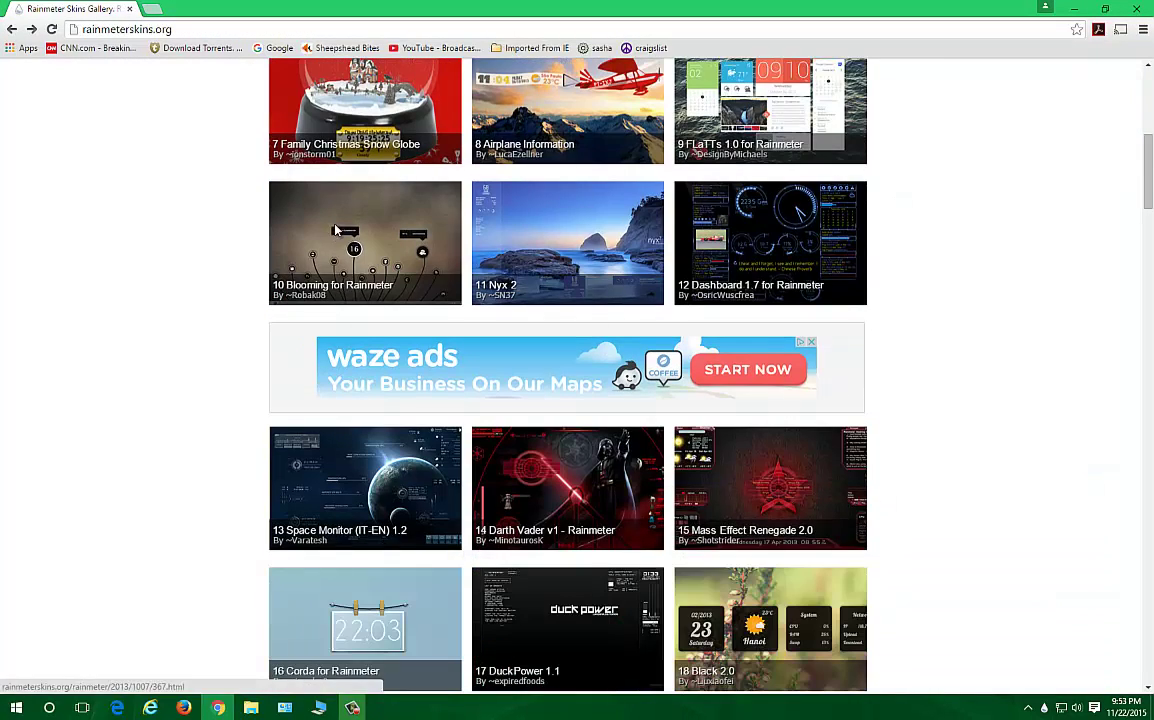
pyautogui.scroll(-4, 362, 462)
pyautogui.scroll(-2, 362, 462)
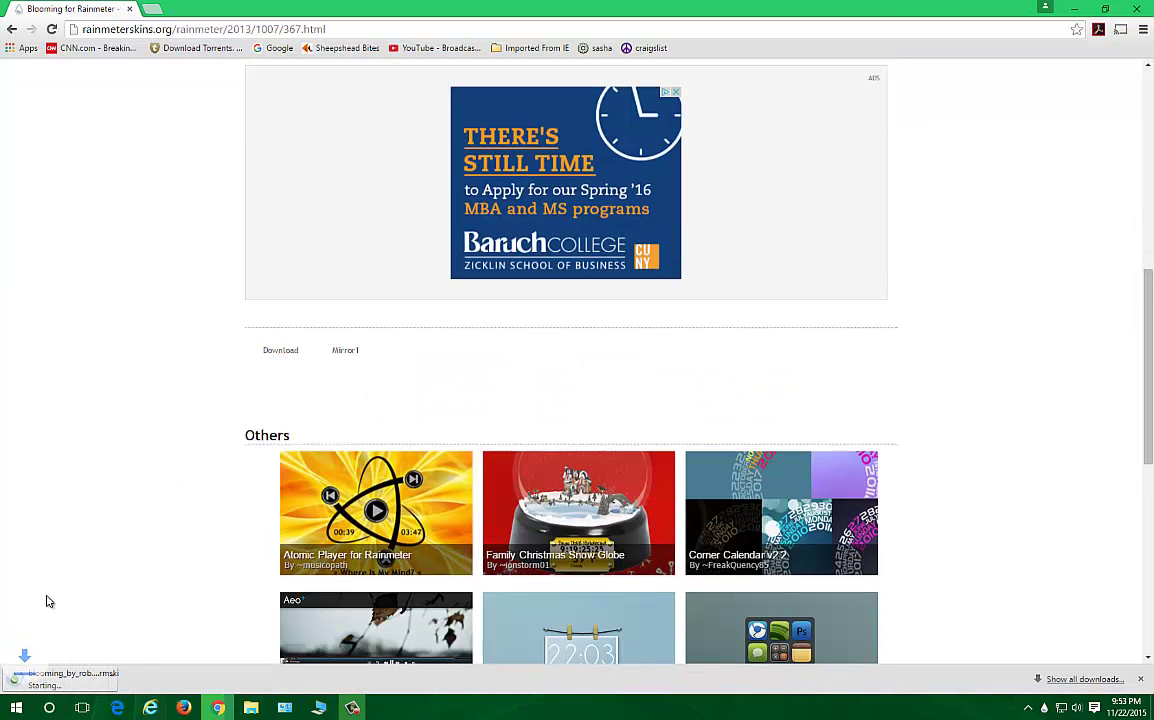
# Step: Install the downloaded Blooming skin with its included skins loaded and view it on the desktop
pyautogui.click(72, 680)
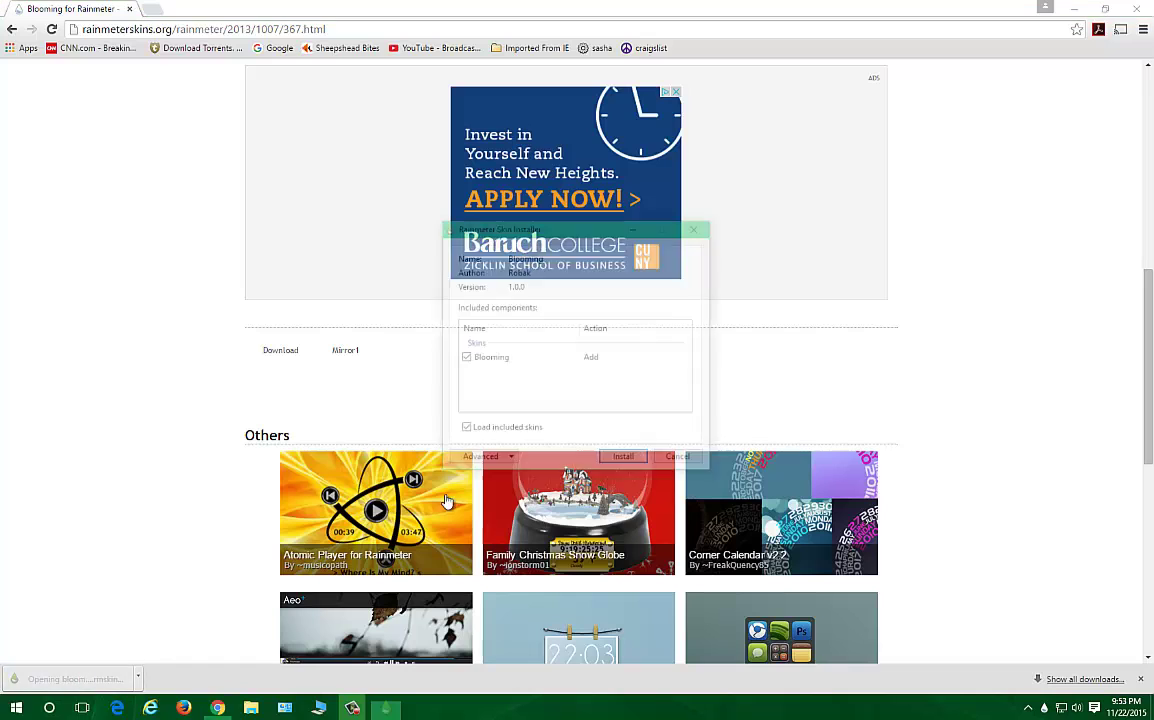
pyautogui.click(623, 459)
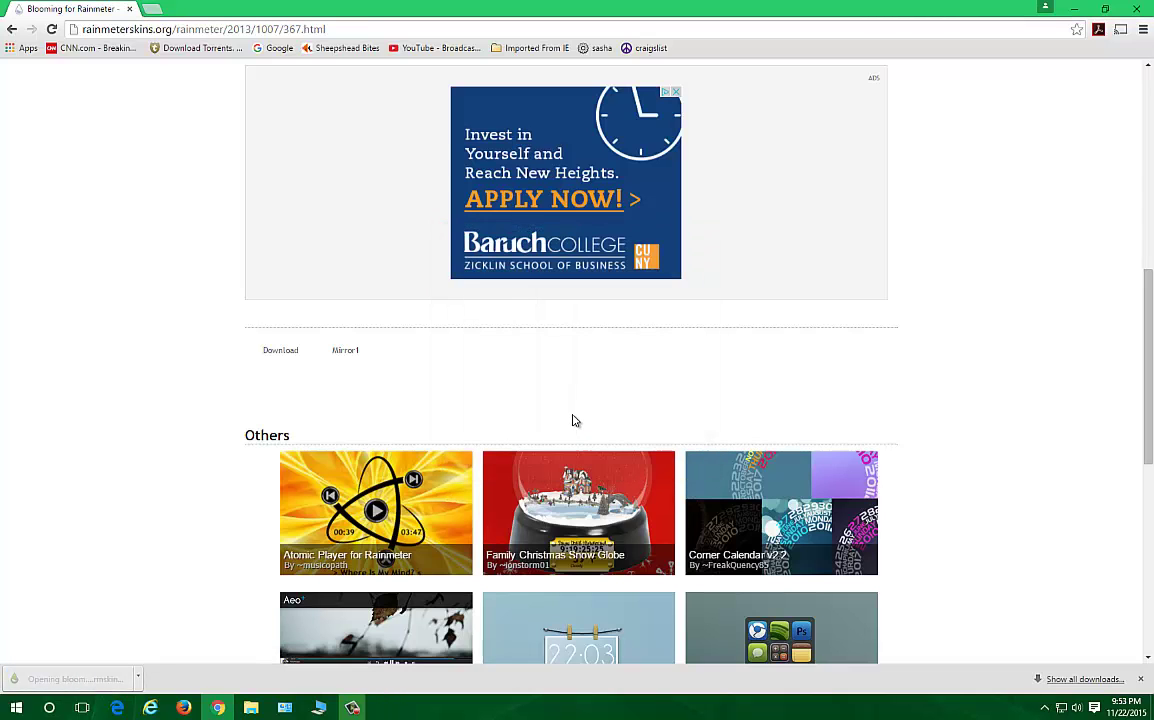
pyautogui.click(1078, 8)
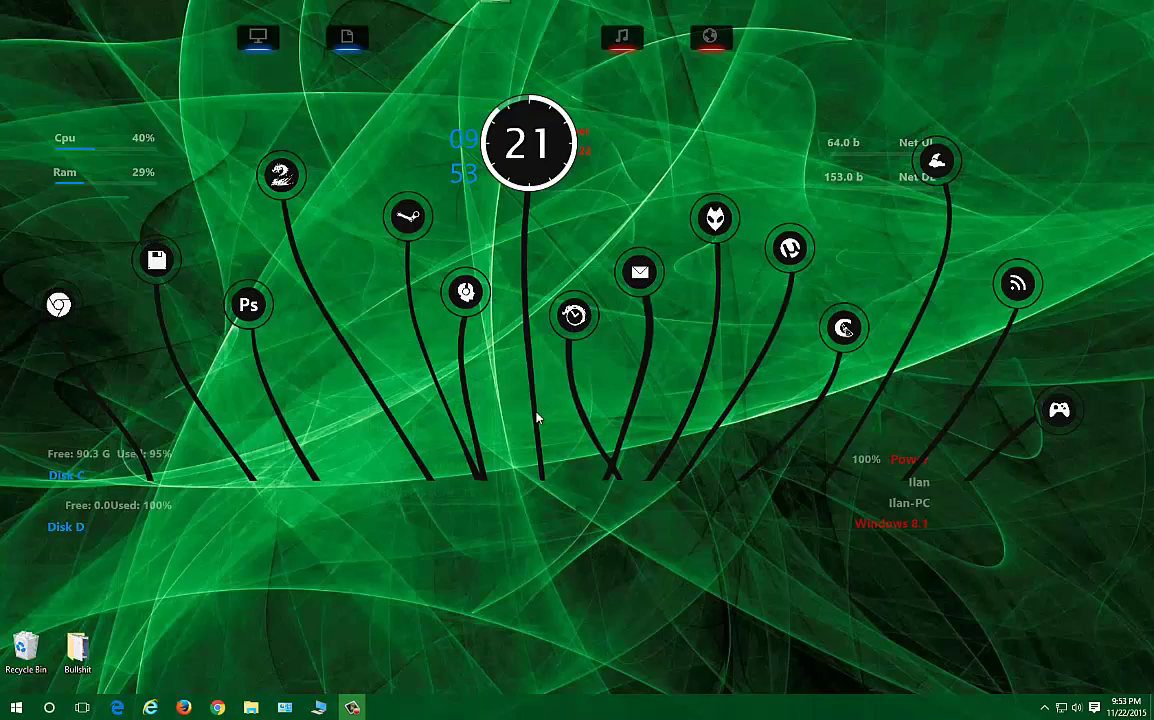
# Step: Move the Blooming skin down to the taskbar and test its Google Chrome launcher, closing the browser window it opens
pyautogui.moveTo(536, 417); pyautogui.dragTo(574, 632)
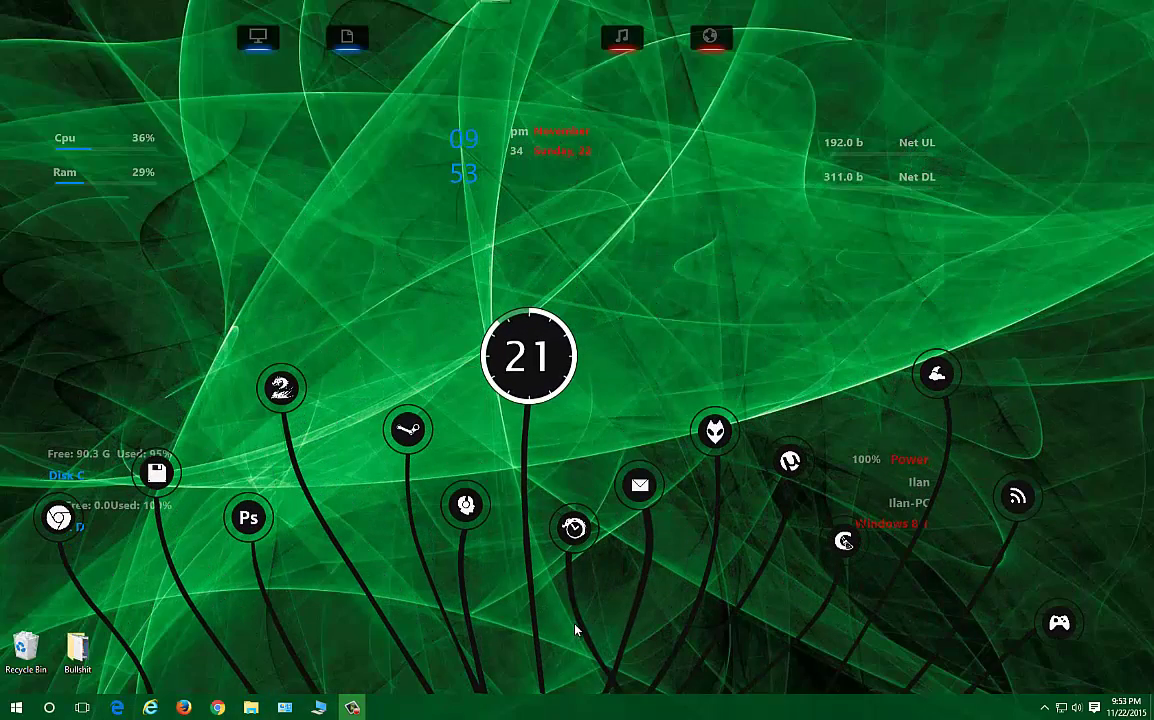
pyautogui.moveTo(557, 362)
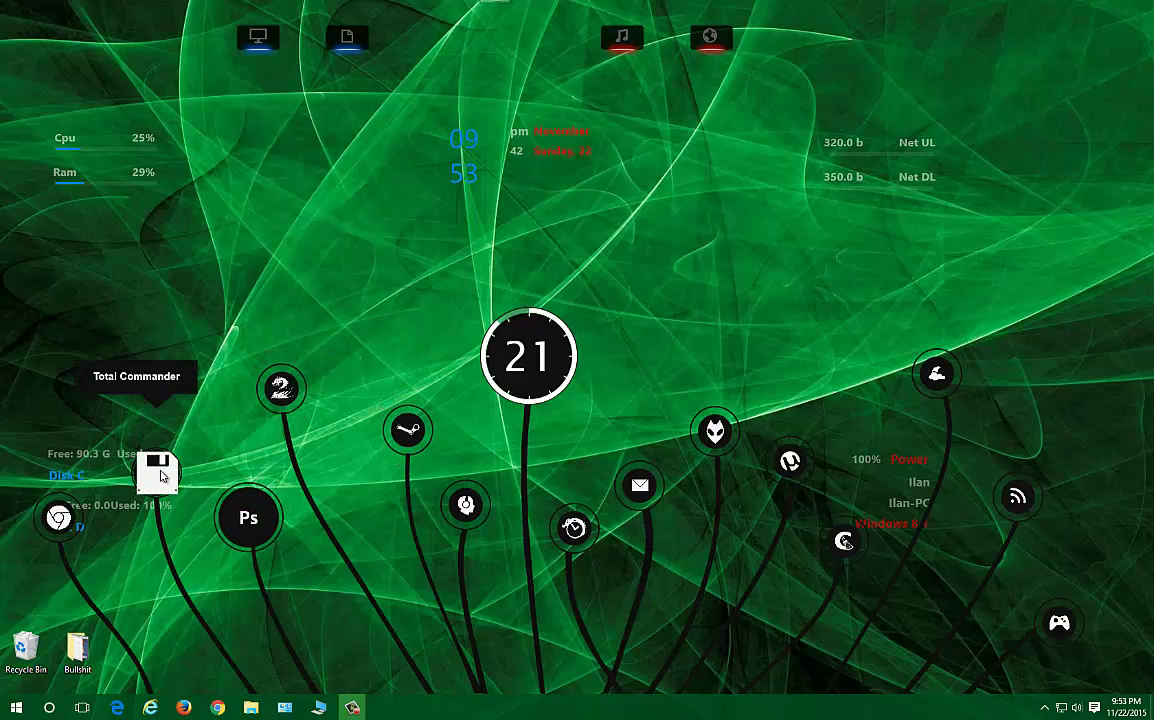
pyautogui.click(72, 527)
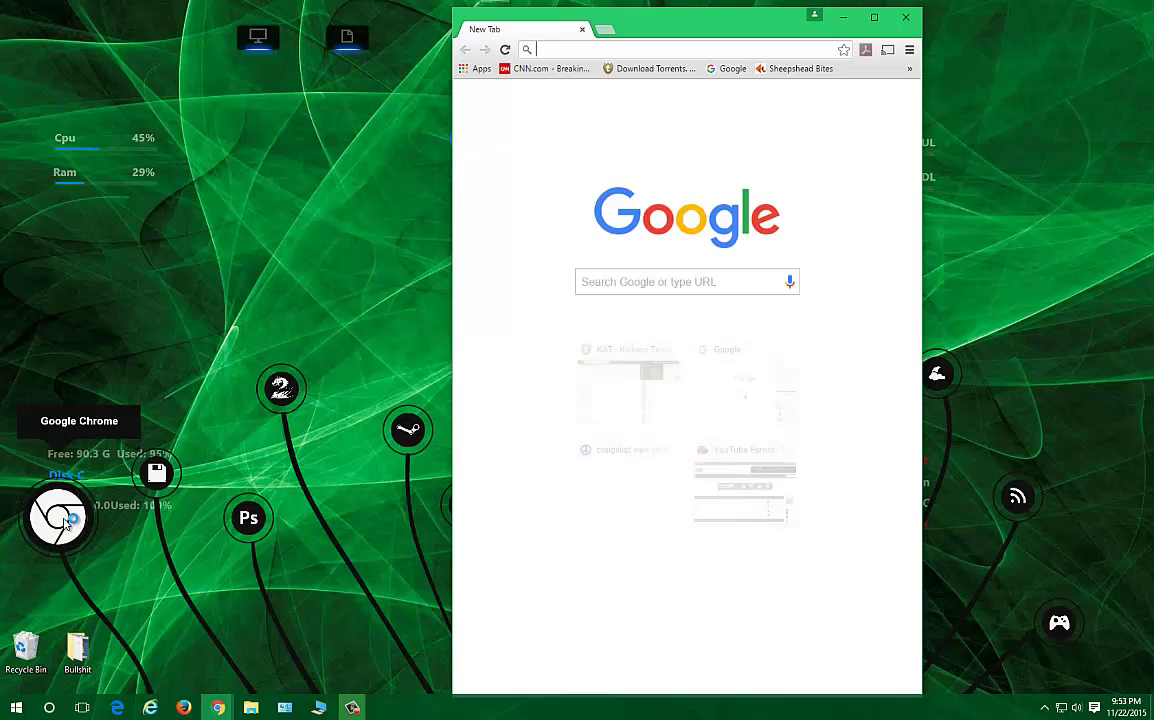
pyautogui.click(906, 17)
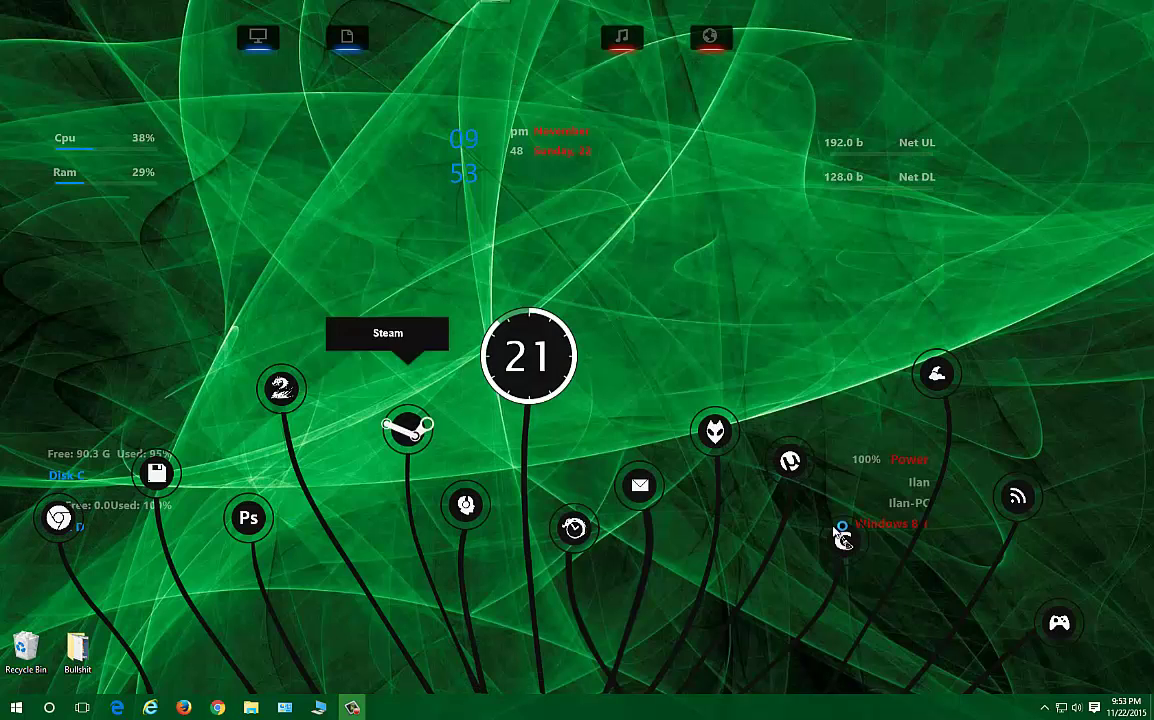
# Step: Open the Rainmeter management window and expand the Arc skin folder
pyautogui.click(1095, 707)
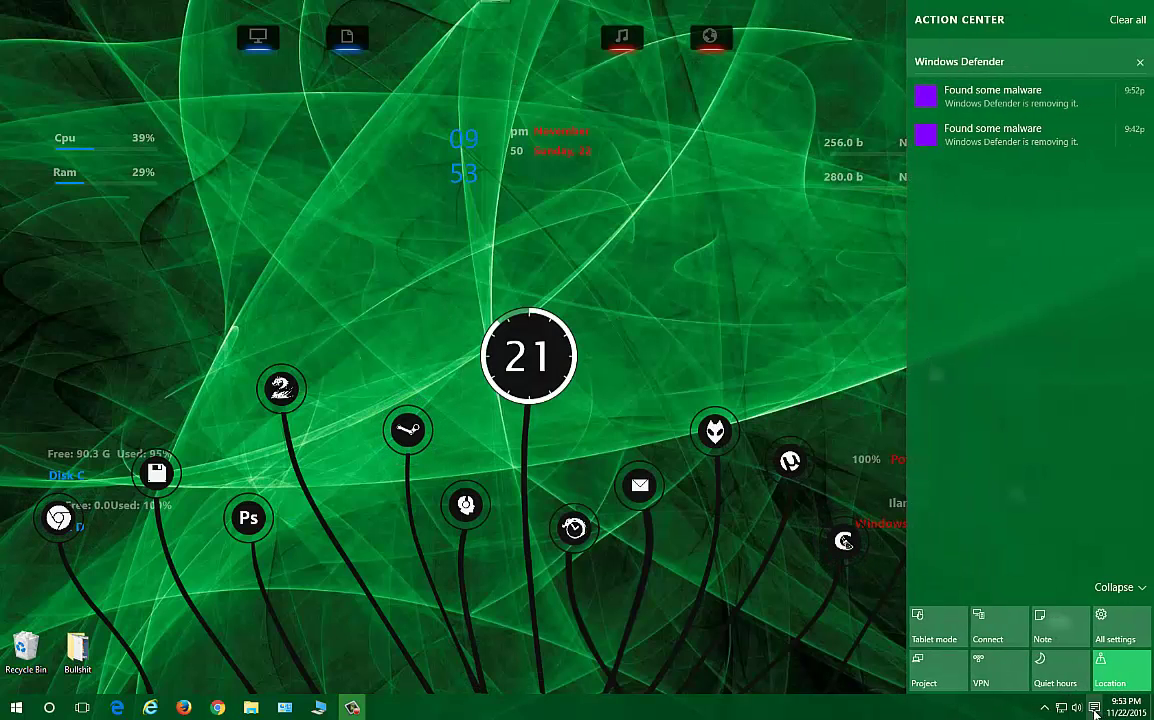
pyautogui.click(1095, 707)
pyautogui.click(1045, 707)
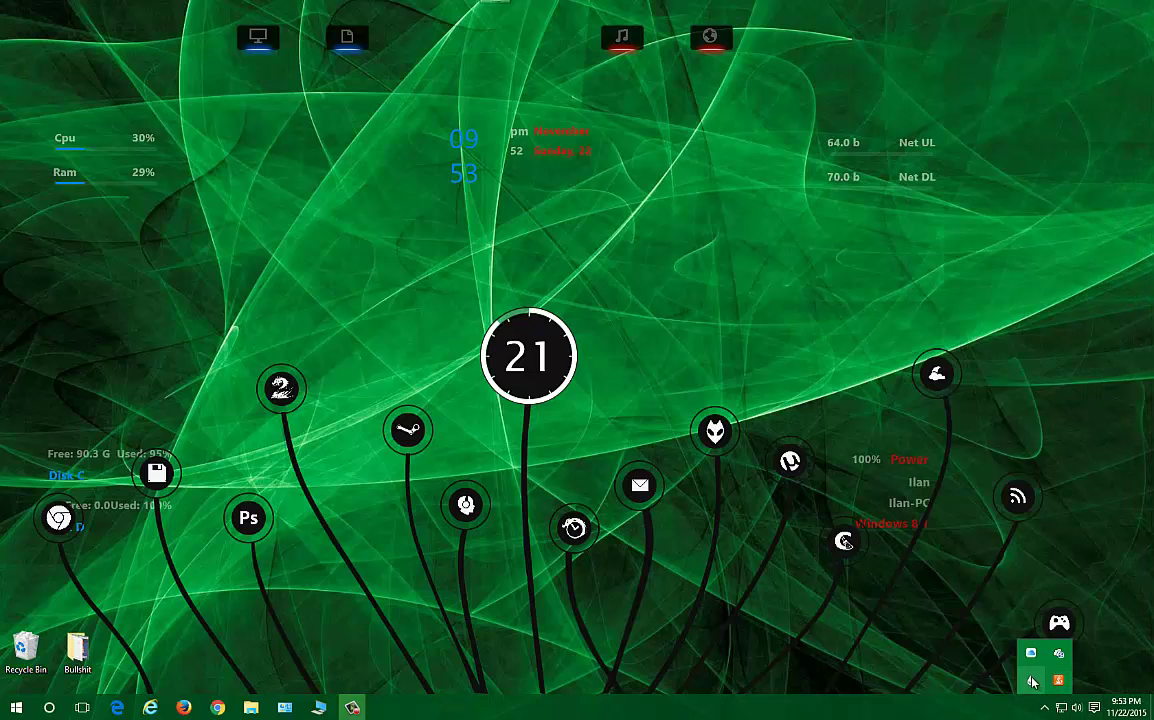
pyautogui.rightClick(1057, 681)
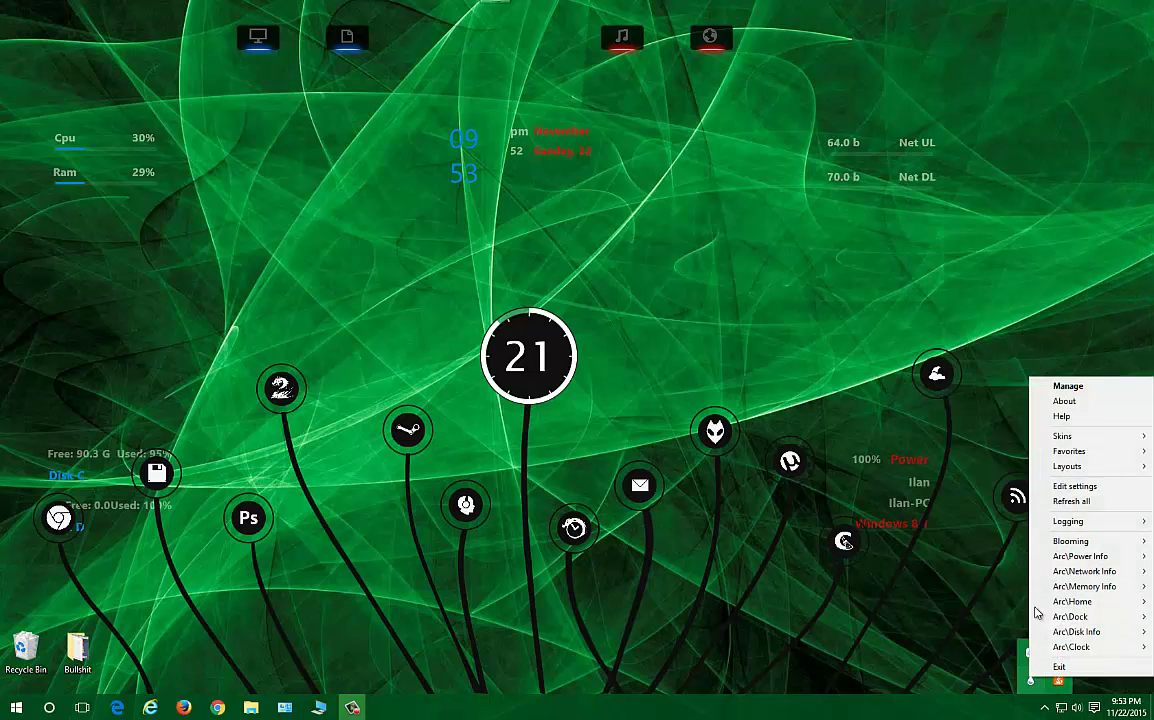
pyautogui.click(1066, 388)
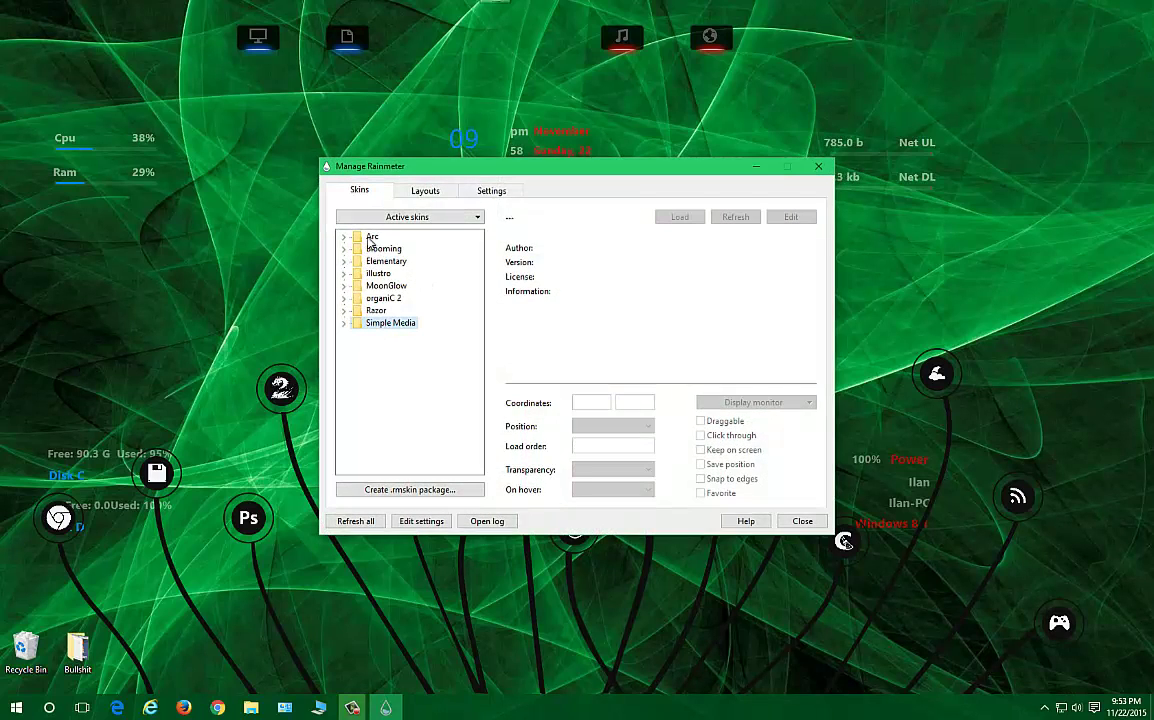
pyautogui.rightClick(368, 242)
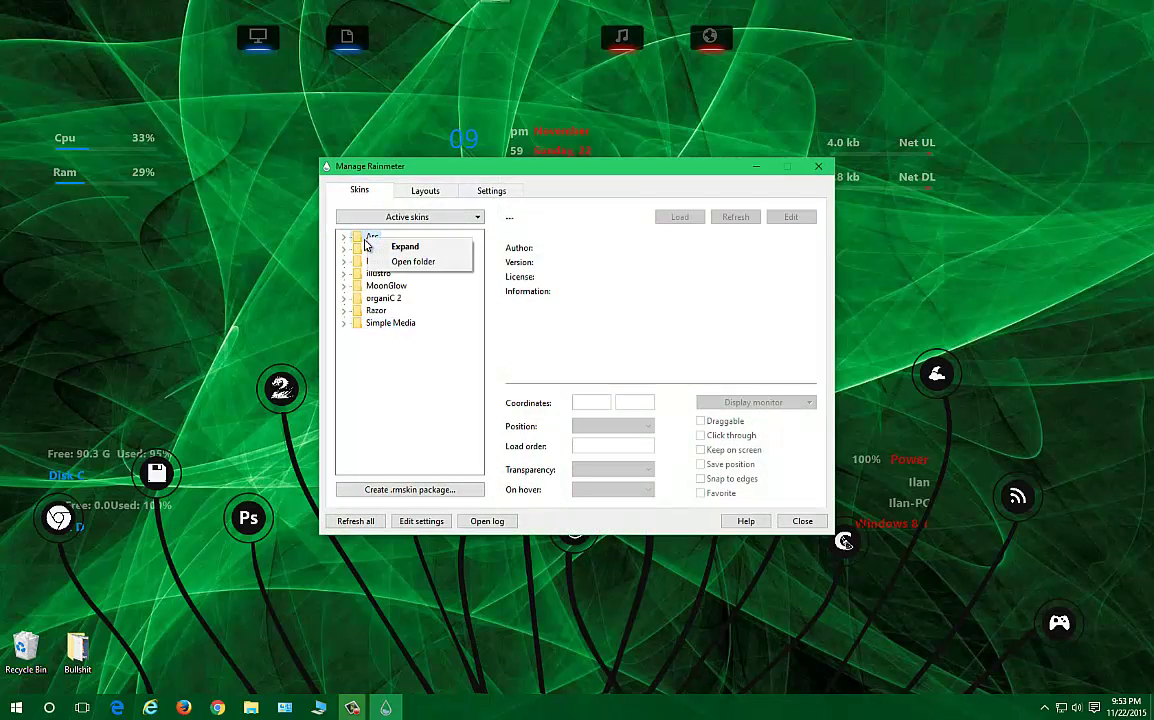
pyautogui.click(368, 246)
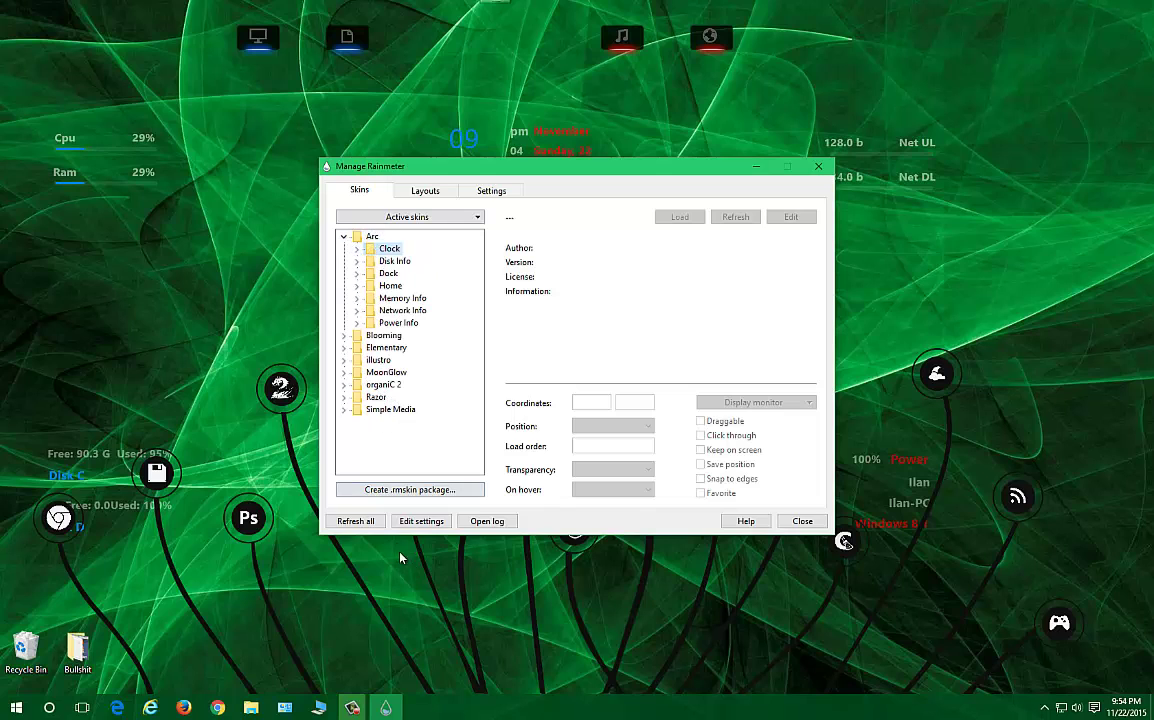
# Step: Refresh all skins, then expand the Blooming and Elementary skin folders in the management window
pyautogui.click(352, 521)
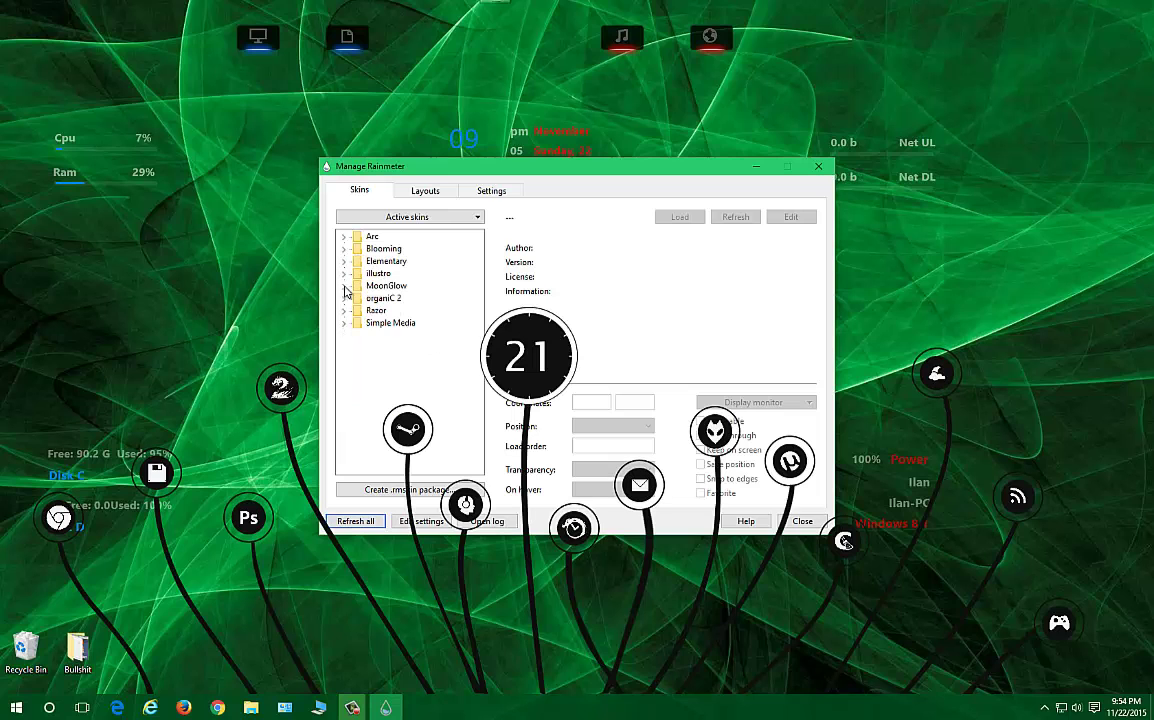
pyautogui.click(344, 249)
pyautogui.click(345, 275)
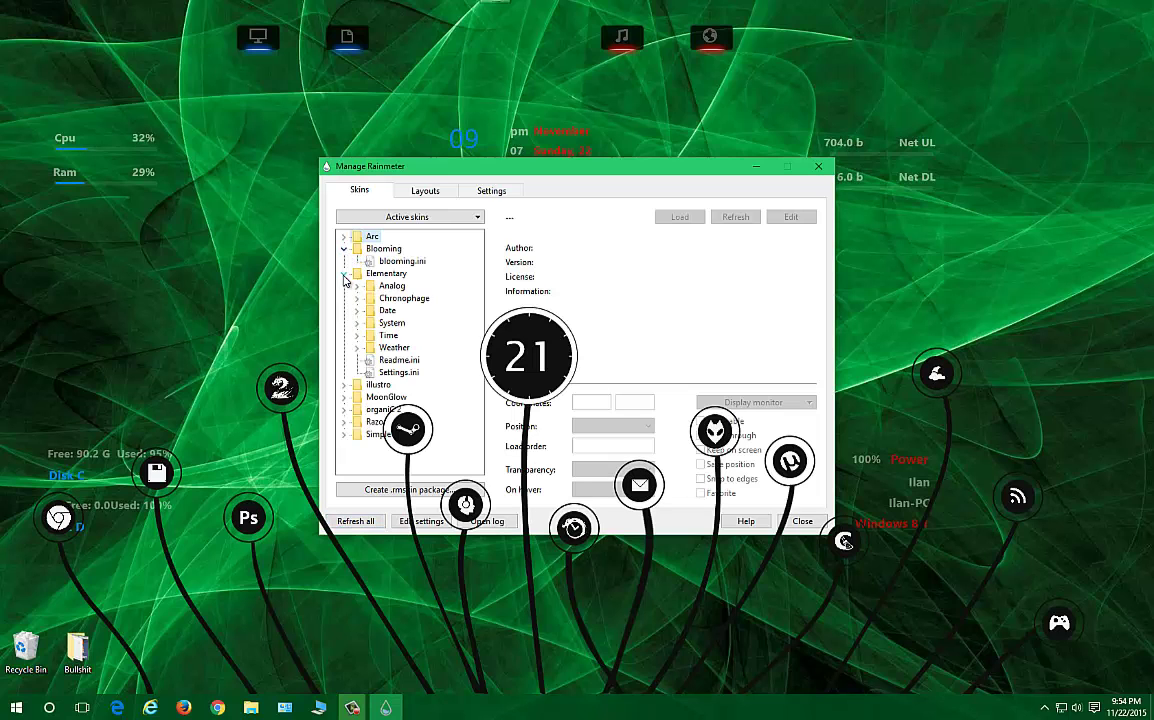
pyautogui.moveTo(517, 179); pyautogui.dragTo(404, 210)
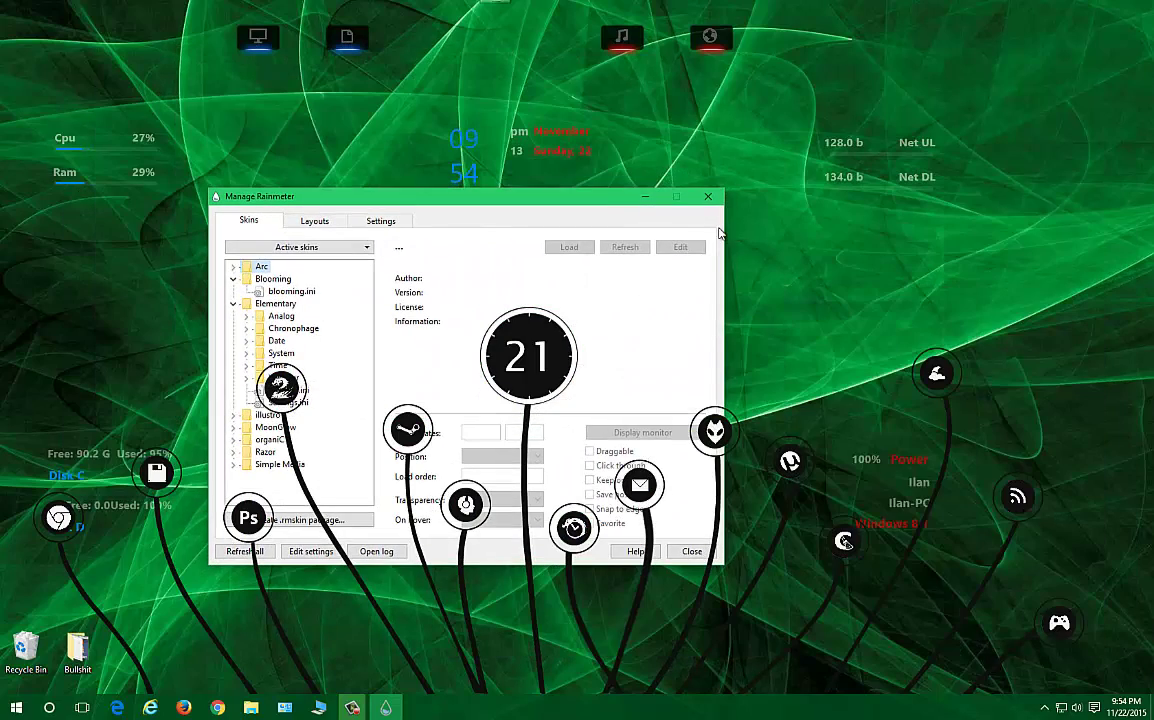
# Step: Close the Rainmeter management window and unload the Blooming skin from the desktop
pyautogui.click(707, 196)
pyautogui.rightClick(740, 436)
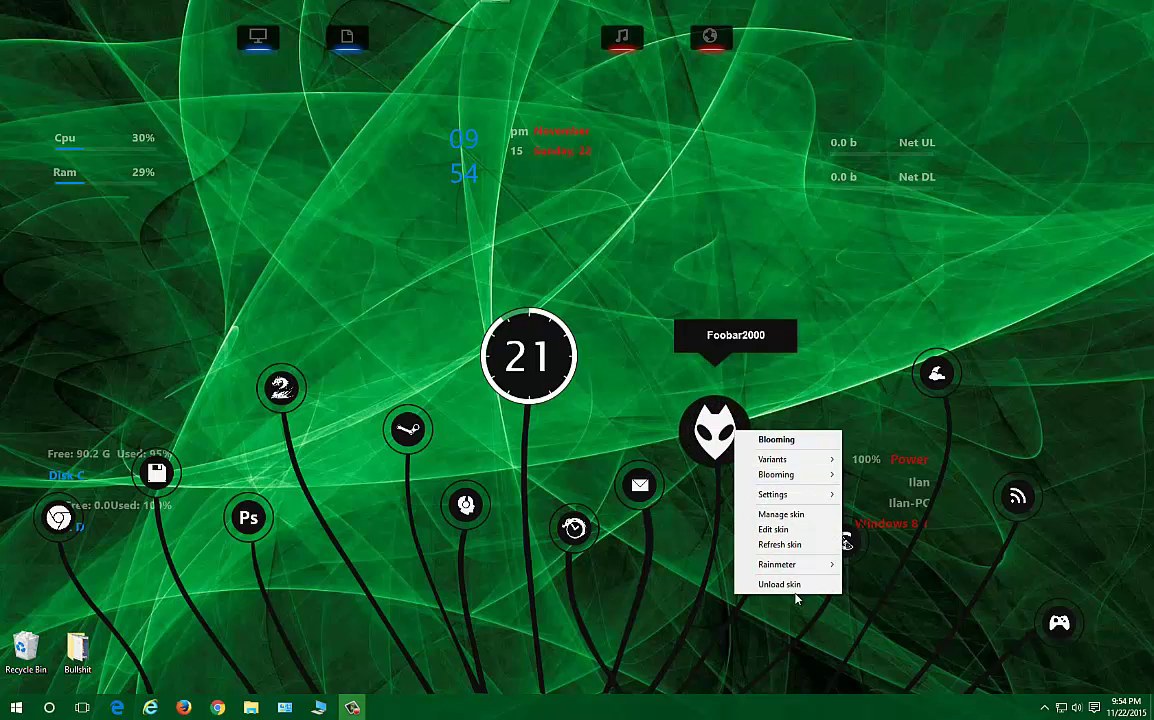
pyautogui.click(765, 581)
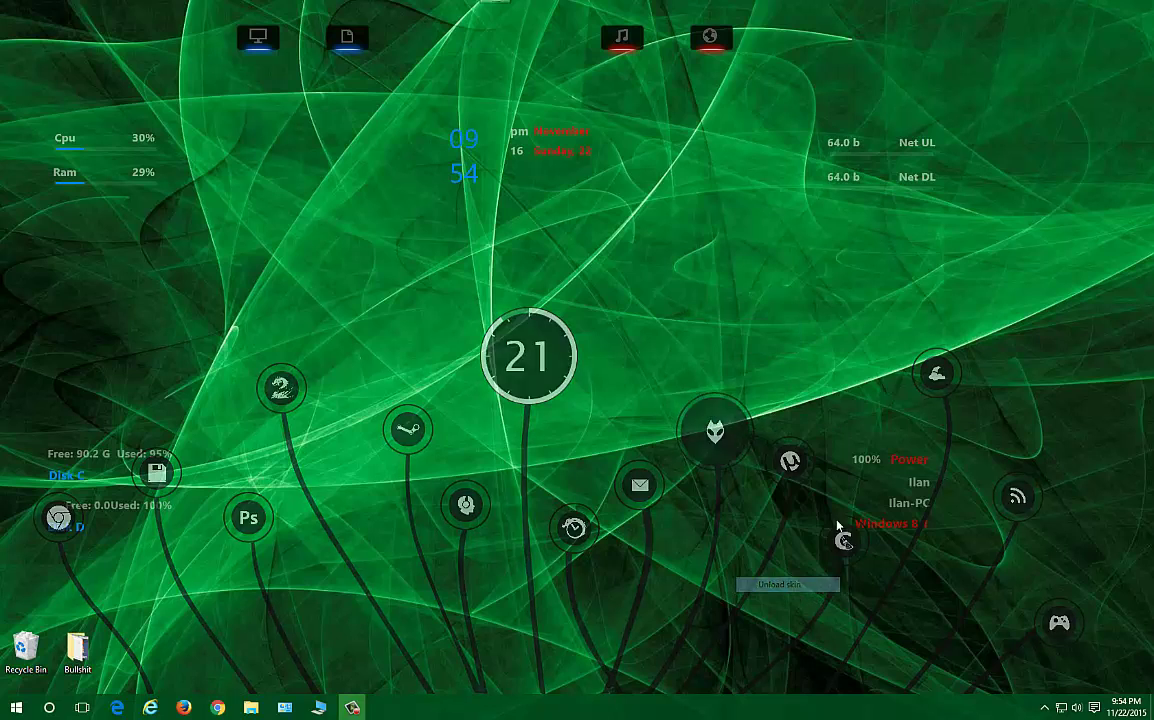
# Step: Unload the Arc system information, power, network and launcher icon skins from the desktop
pyautogui.rightClick(900, 533)
pyautogui.click(946, 615)
pyautogui.rightClick(917, 530)
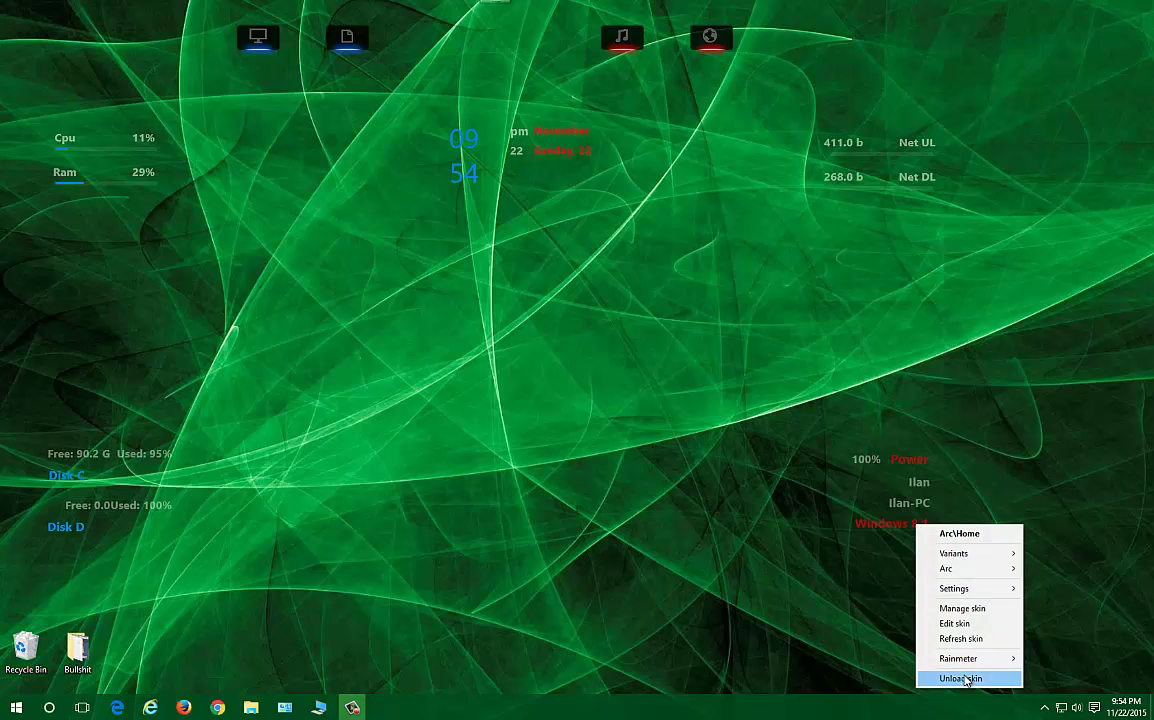
pyautogui.click(955, 681)
pyautogui.rightClick(908, 463)
pyautogui.click(955, 613)
pyautogui.rightClick(918, 182)
pyautogui.click(958, 329)
pyautogui.rightClick(614, 39)
pyautogui.click(645, 188)
# Step: Unload the Arc clock and date skin from the desktop
pyautogui.rightClick(534, 128)
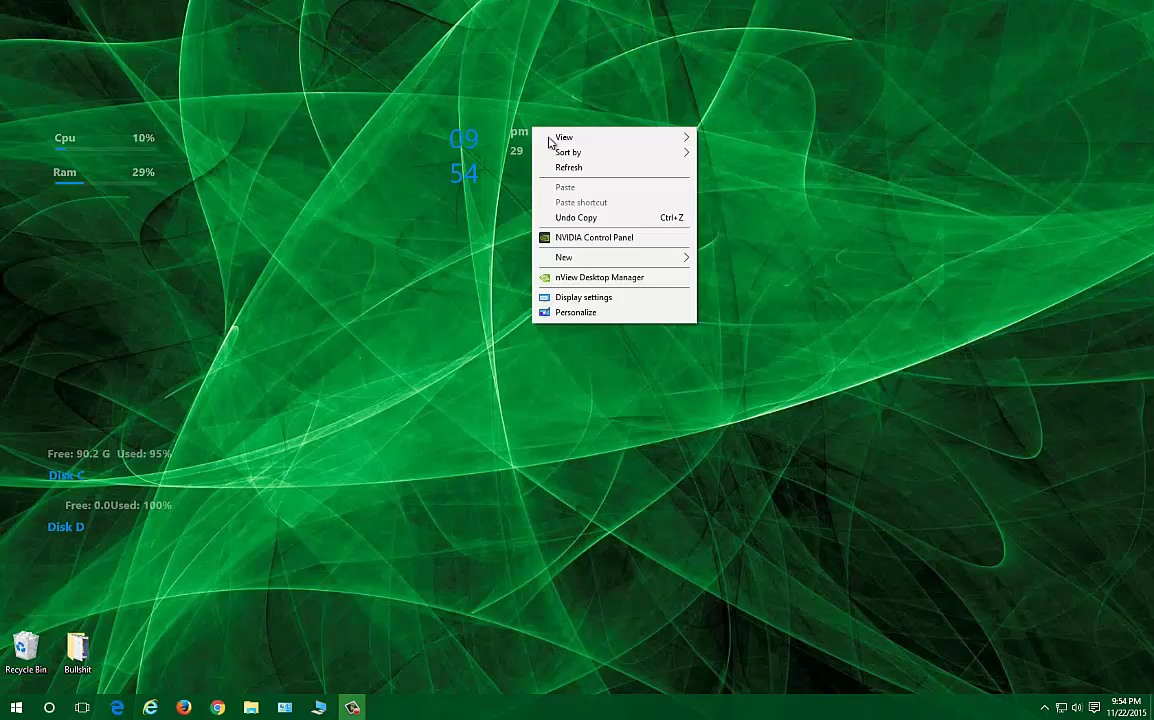
pyautogui.rightClick(474, 136)
pyautogui.click(474, 160)
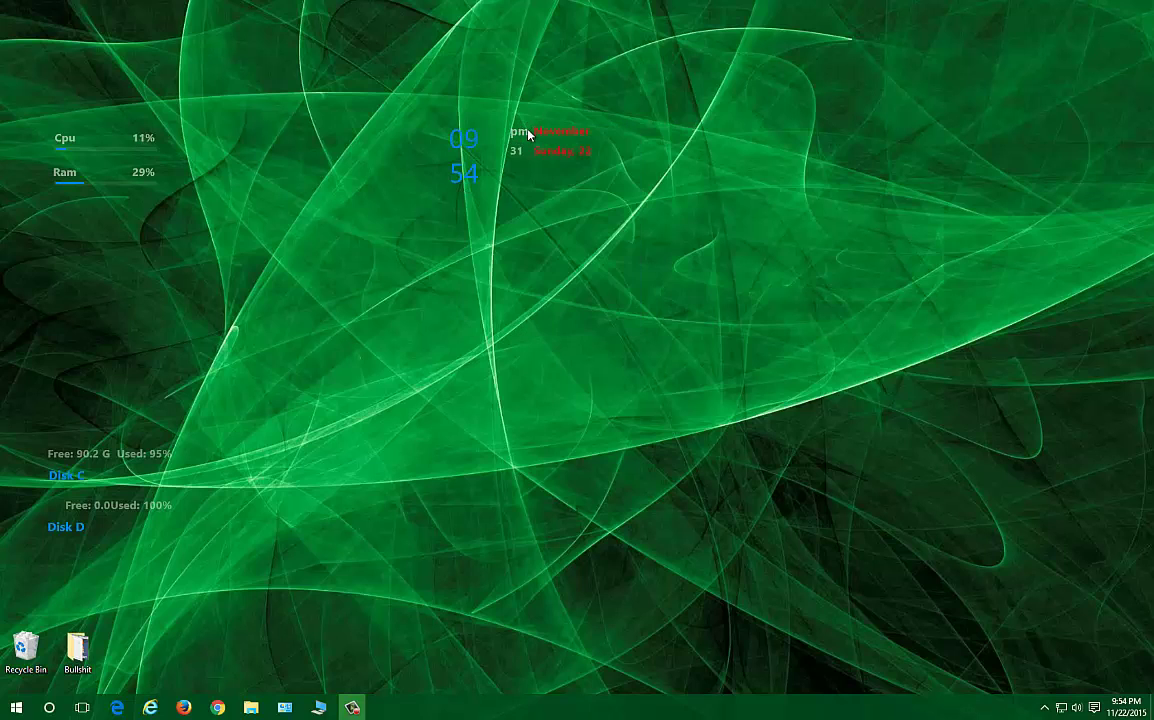
pyautogui.rightClick(526, 131)
pyautogui.click(598, 283)
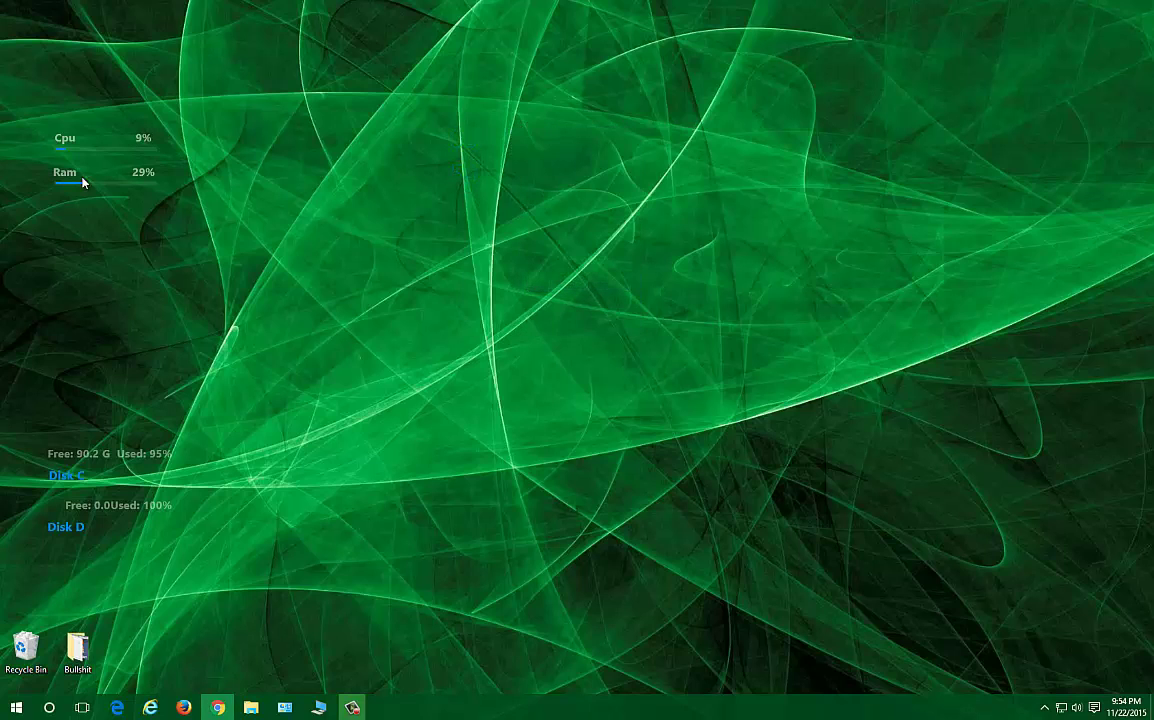
# Step: Unload the Arc CPU and RAM meter and the disk usage skin from the desktop
pyautogui.rightClick(139, 176)
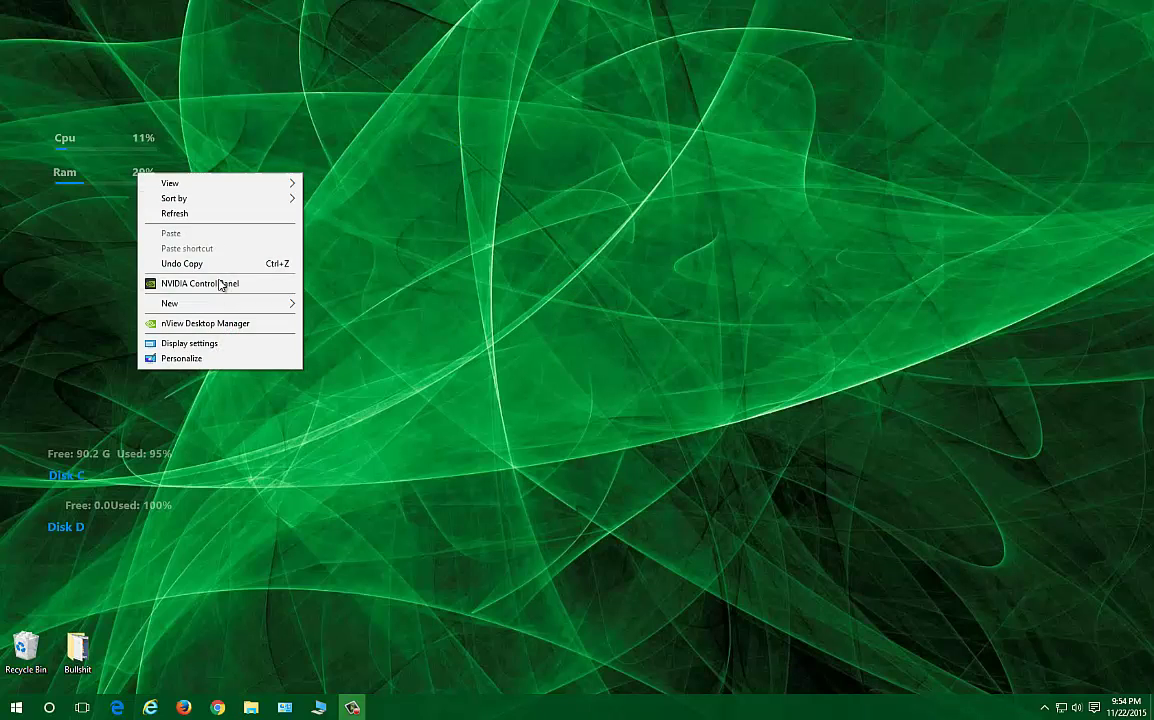
pyautogui.rightClick(58, 175)
pyautogui.click(100, 328)
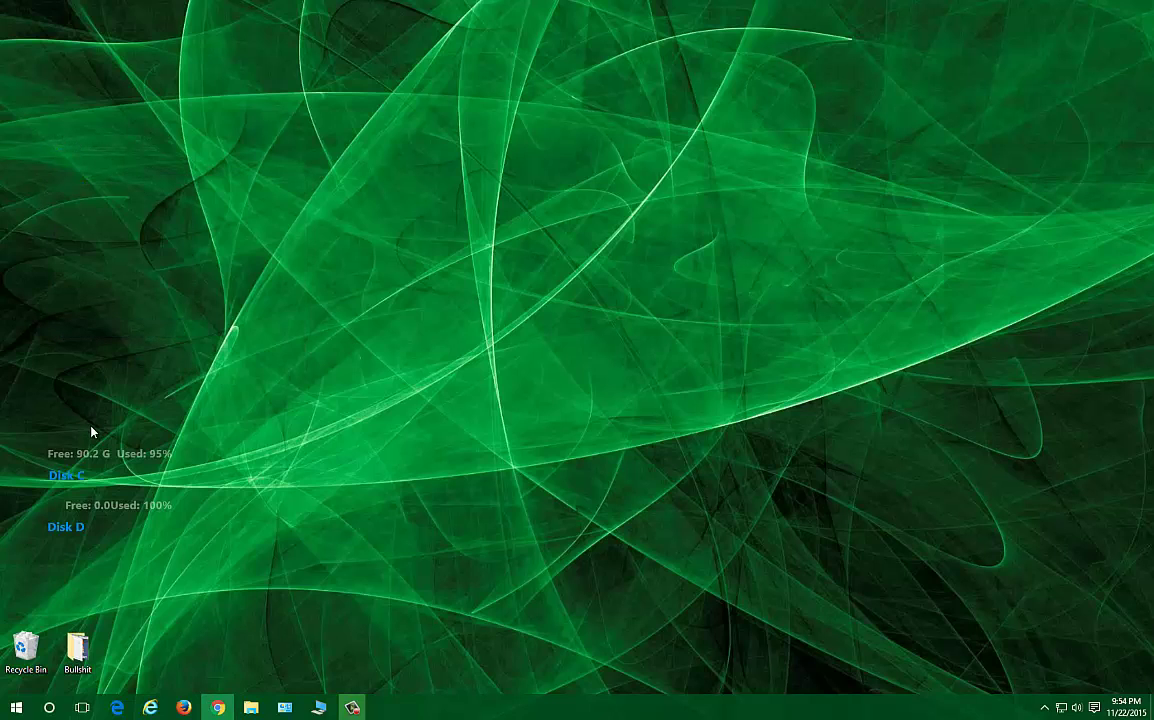
pyautogui.rightClick(83, 455)
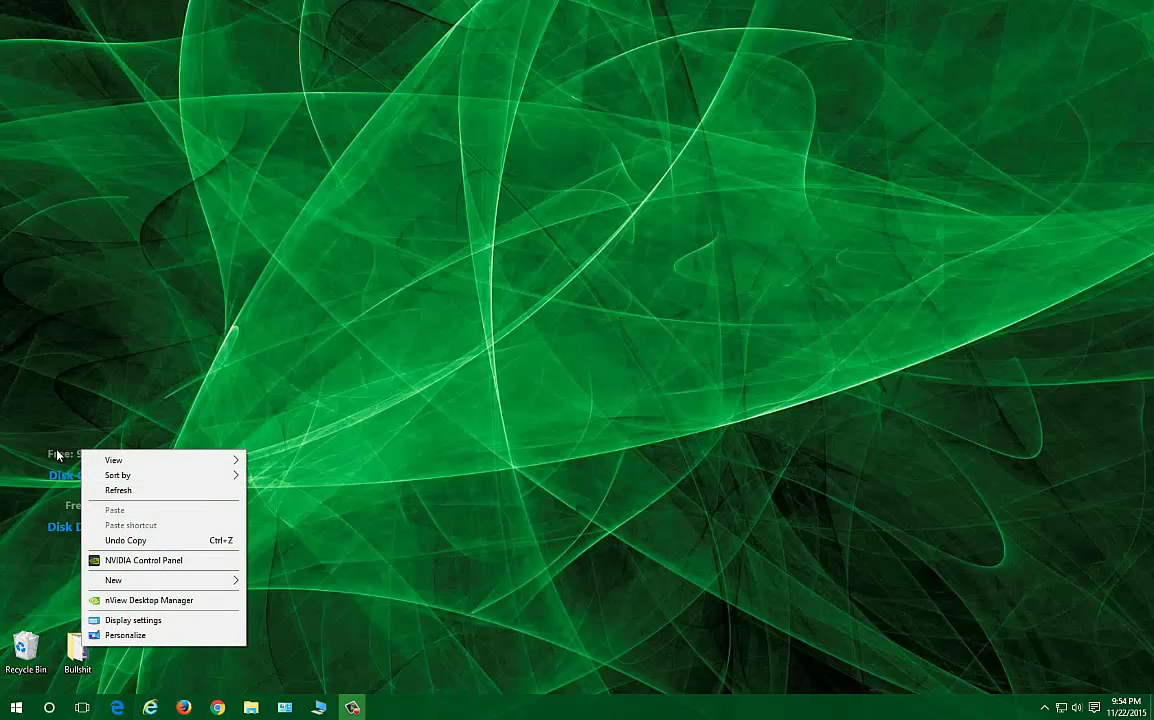
pyautogui.click(55, 458)
pyautogui.rightClick(55, 458)
pyautogui.click(80, 607)
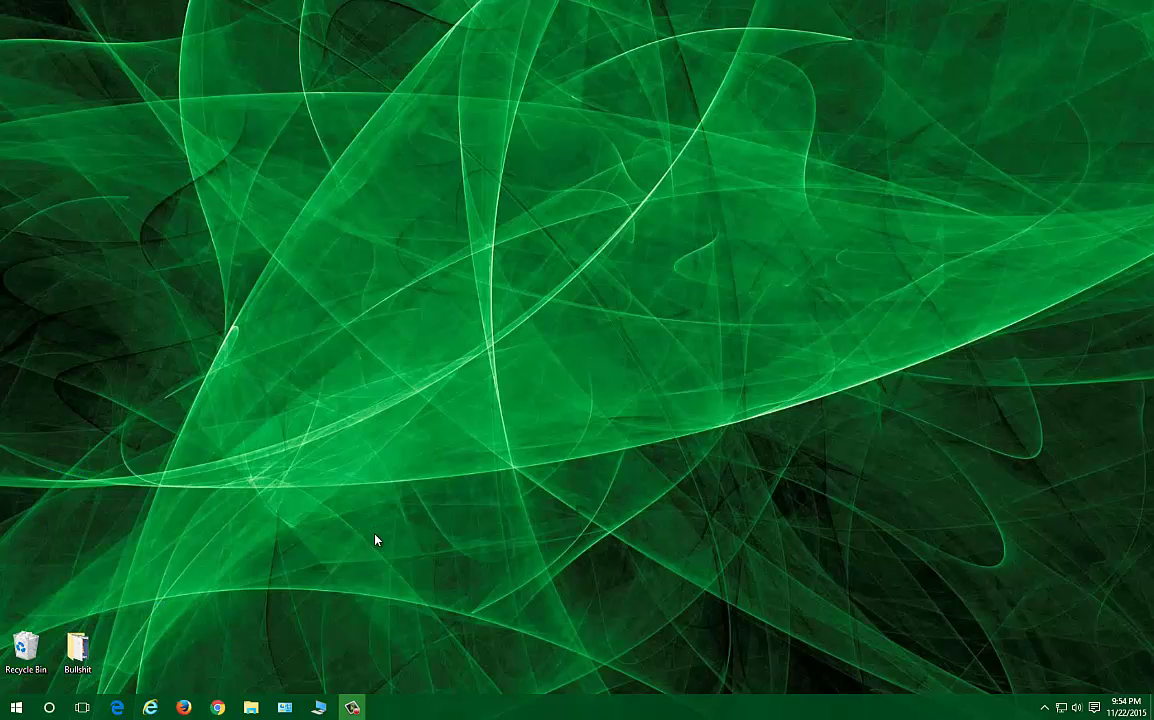
# Step: Load the Elementary weather skin eWeather_f.ini through the Rainmeter management window and move it to the desktop's upper-right area
pyautogui.click(1041, 707)
pyautogui.rightClick(1031, 682)
pyautogui.click(1068, 511)
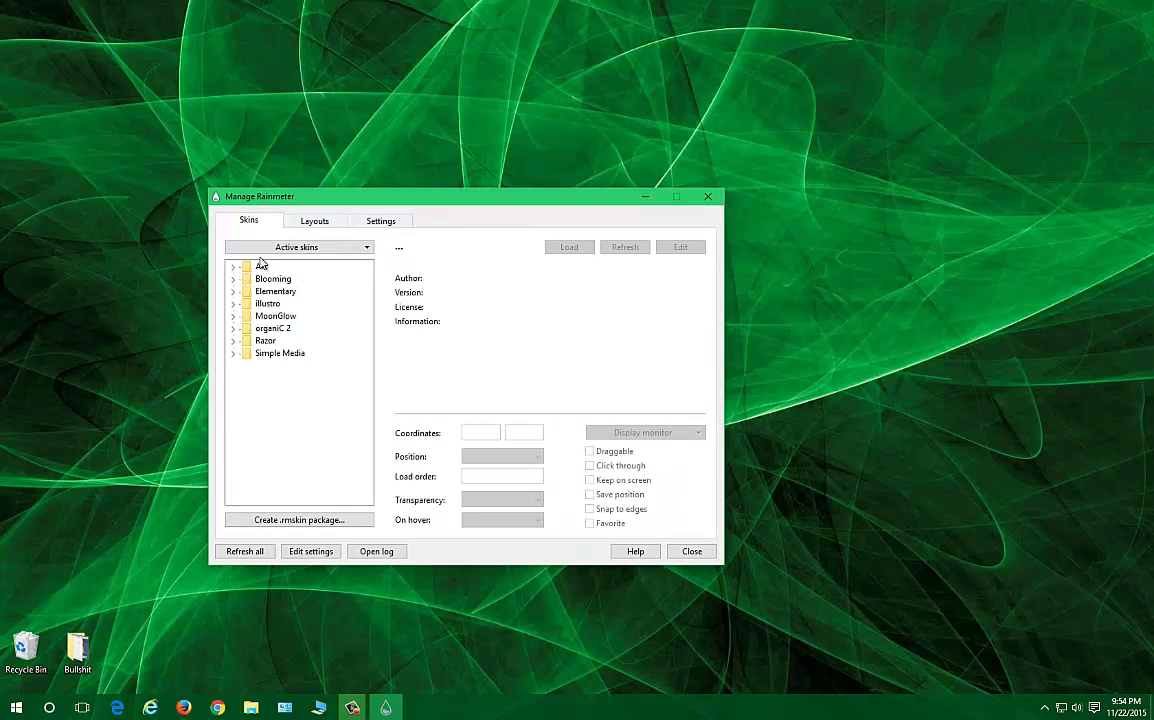
pyautogui.doubleClick(266, 292)
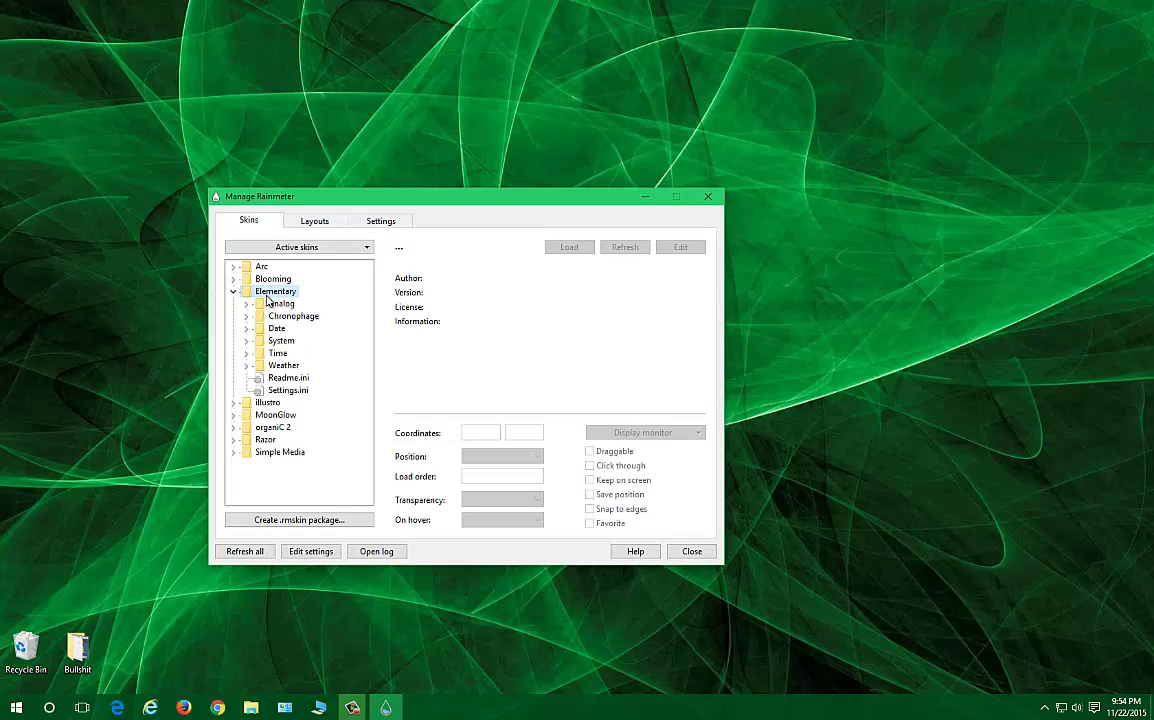
pyautogui.doubleClick(276, 365)
pyautogui.click(302, 391)
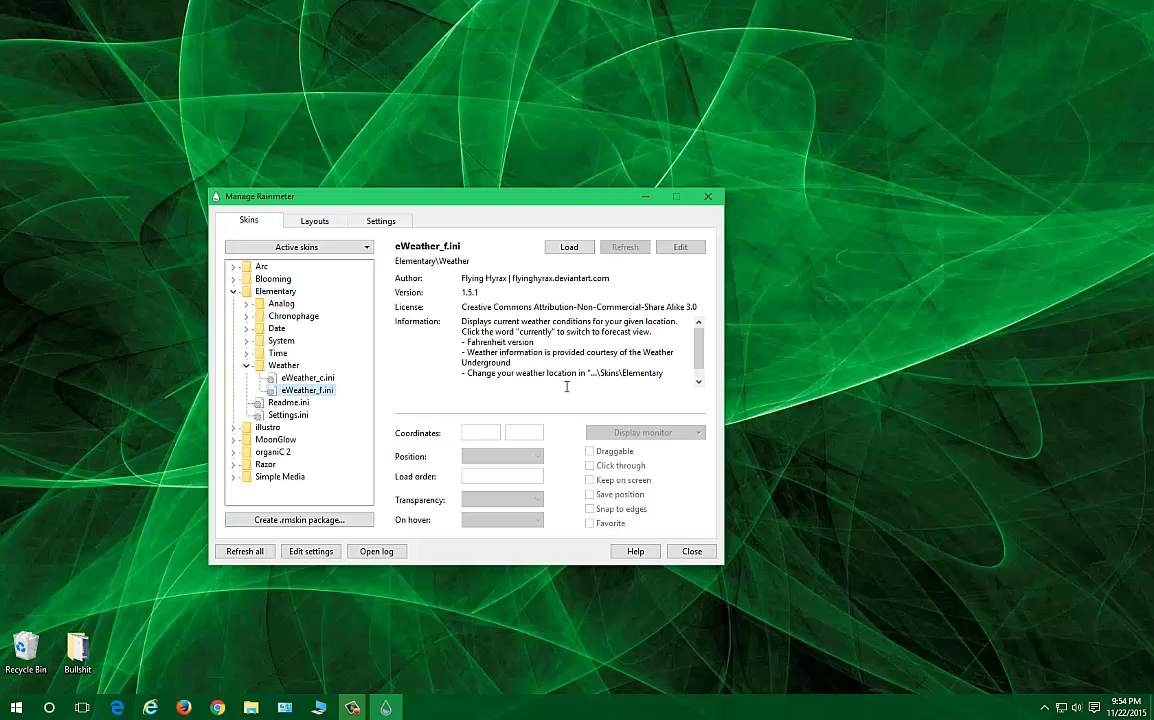
pyautogui.click(564, 250)
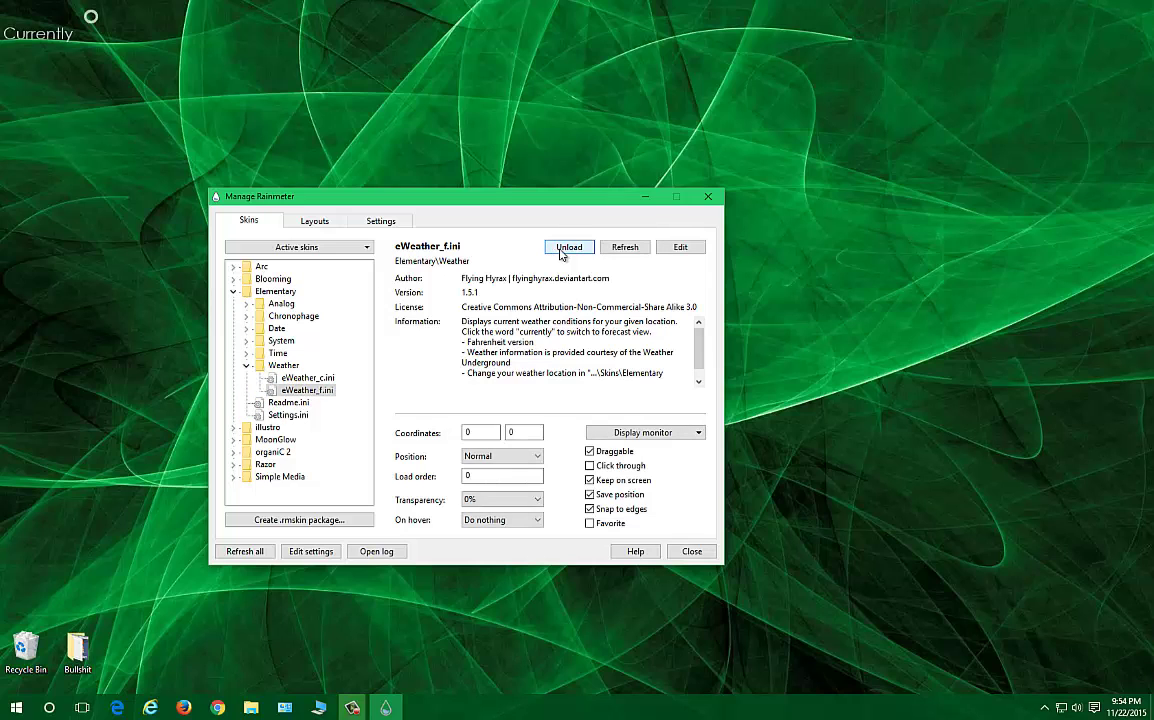
pyautogui.moveTo(152, 7); pyautogui.dragTo(1110, 68)
# Step: Load the Elementary clock skin eTime2.ini and place it just above the weather skin
pyautogui.click(246, 353)
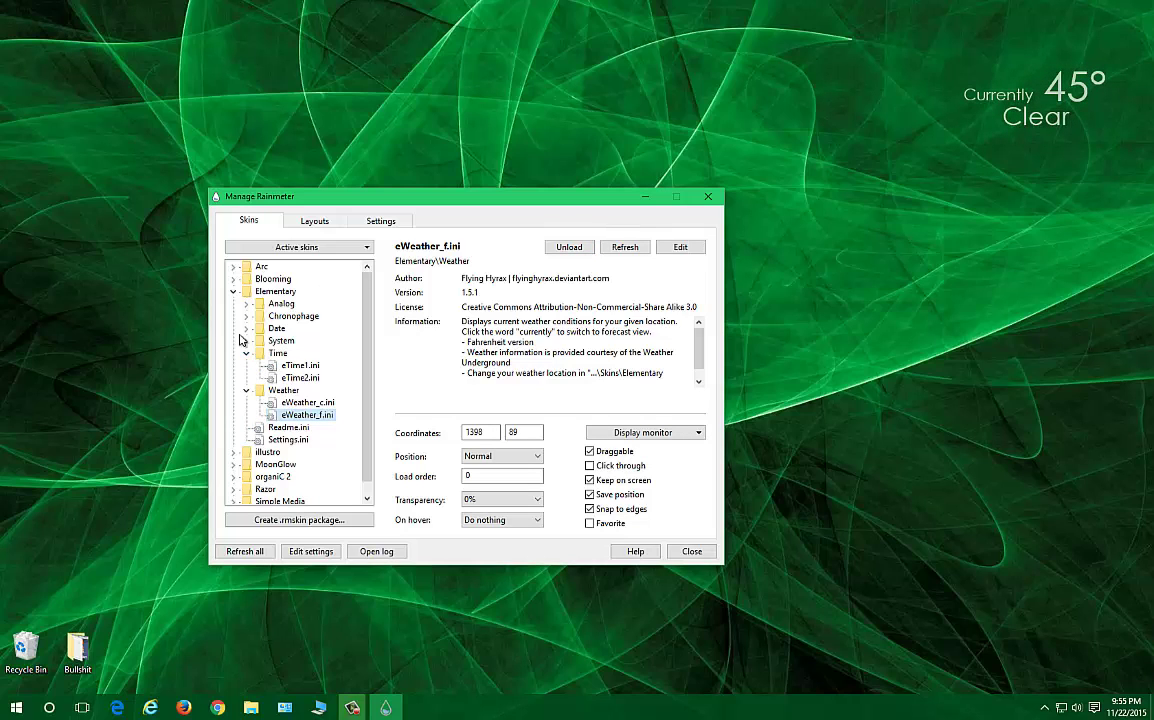
pyautogui.click(300, 378)
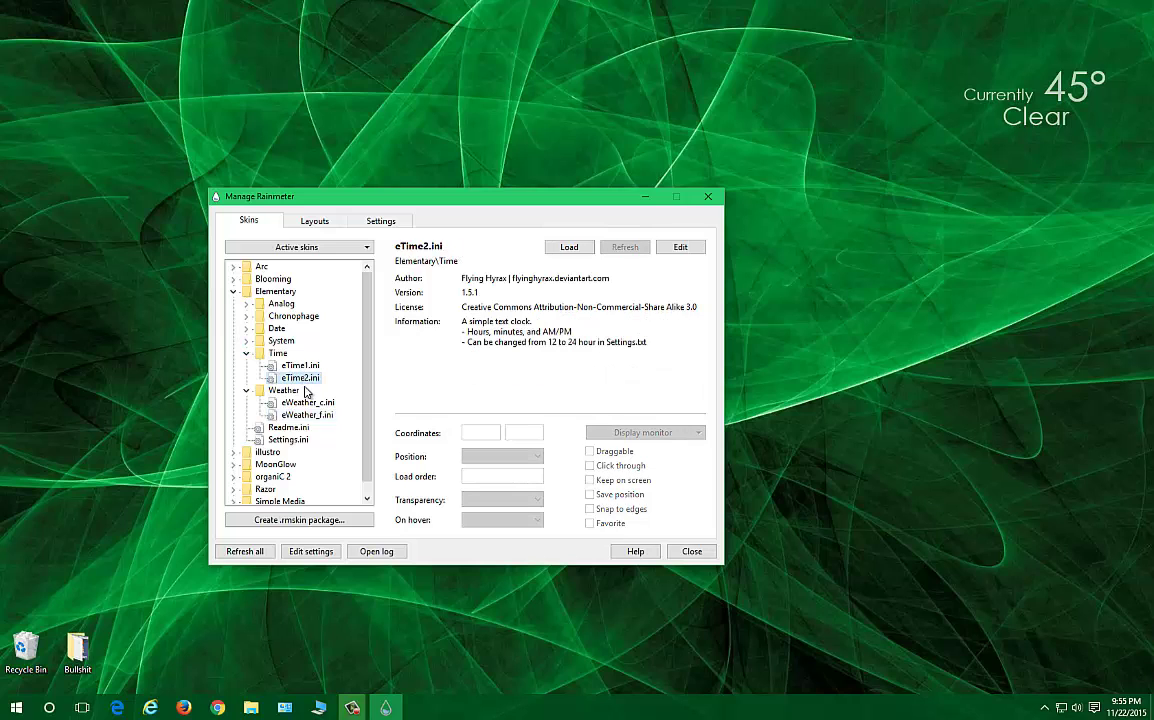
pyautogui.click(569, 247)
pyautogui.moveTo(130, 28); pyautogui.dragTo(1028, 50)
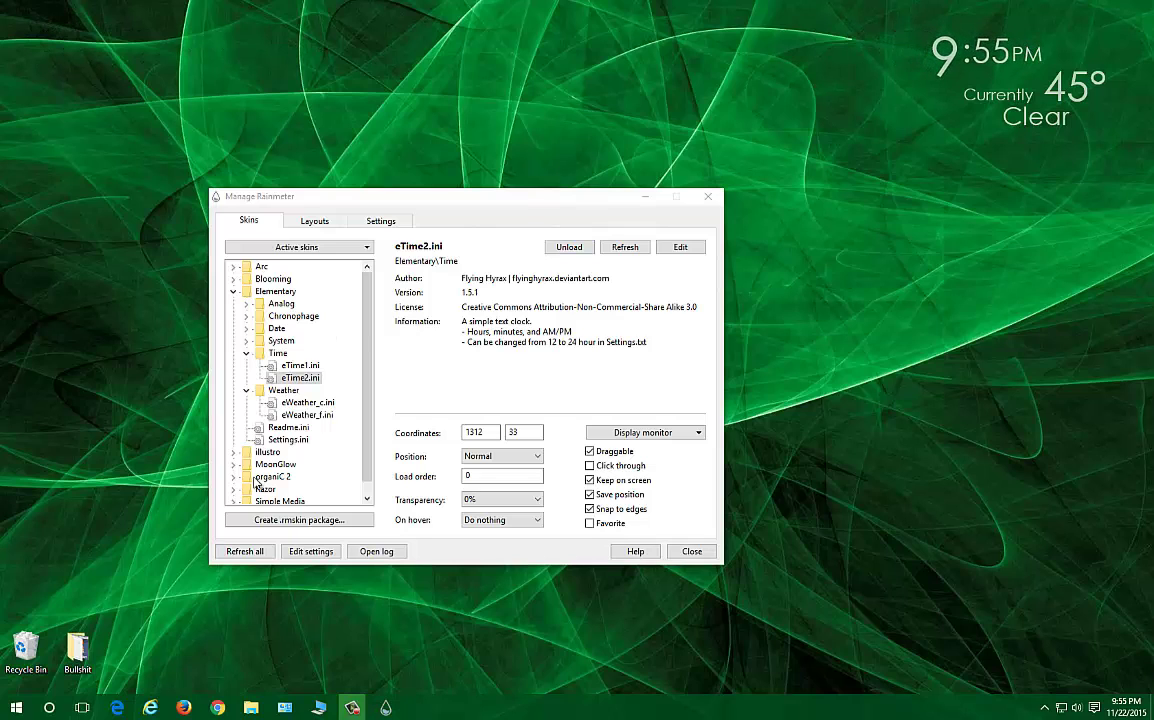
# Step: Load the Elementary date skin eDate1.ini and place it just below the weather skin
pyautogui.click(246, 328)
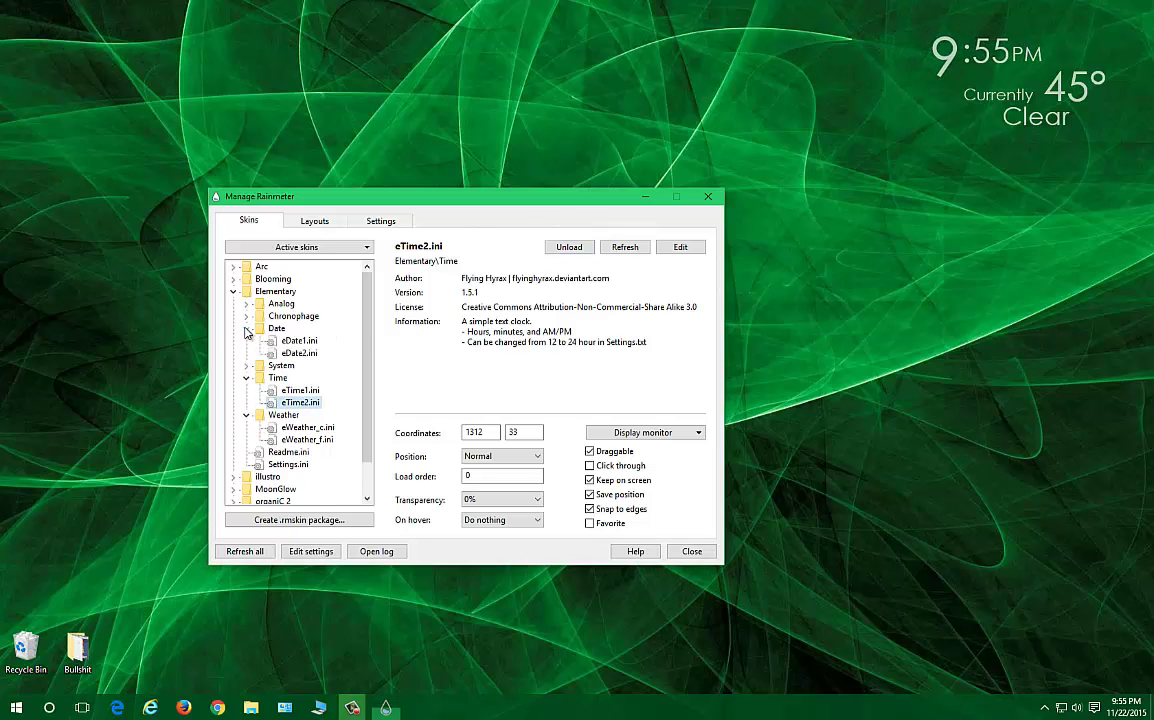
pyautogui.click(299, 341)
pyautogui.click(569, 247)
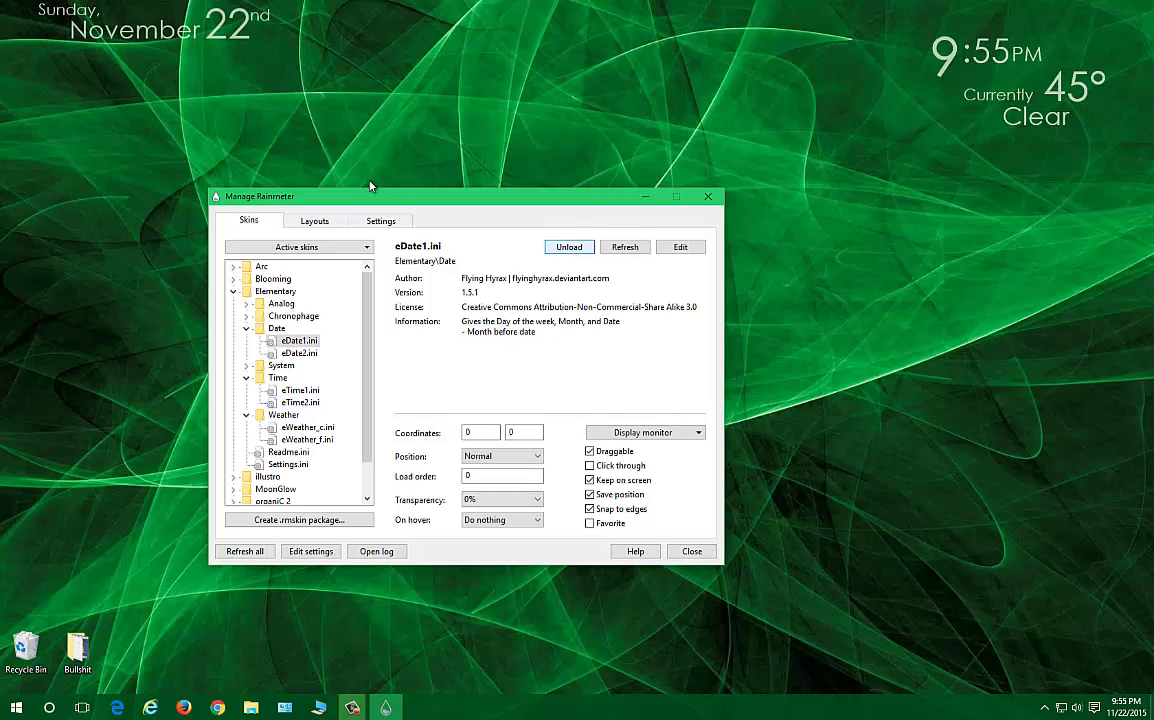
pyautogui.moveTo(168, 30); pyautogui.dragTo(1025, 158)
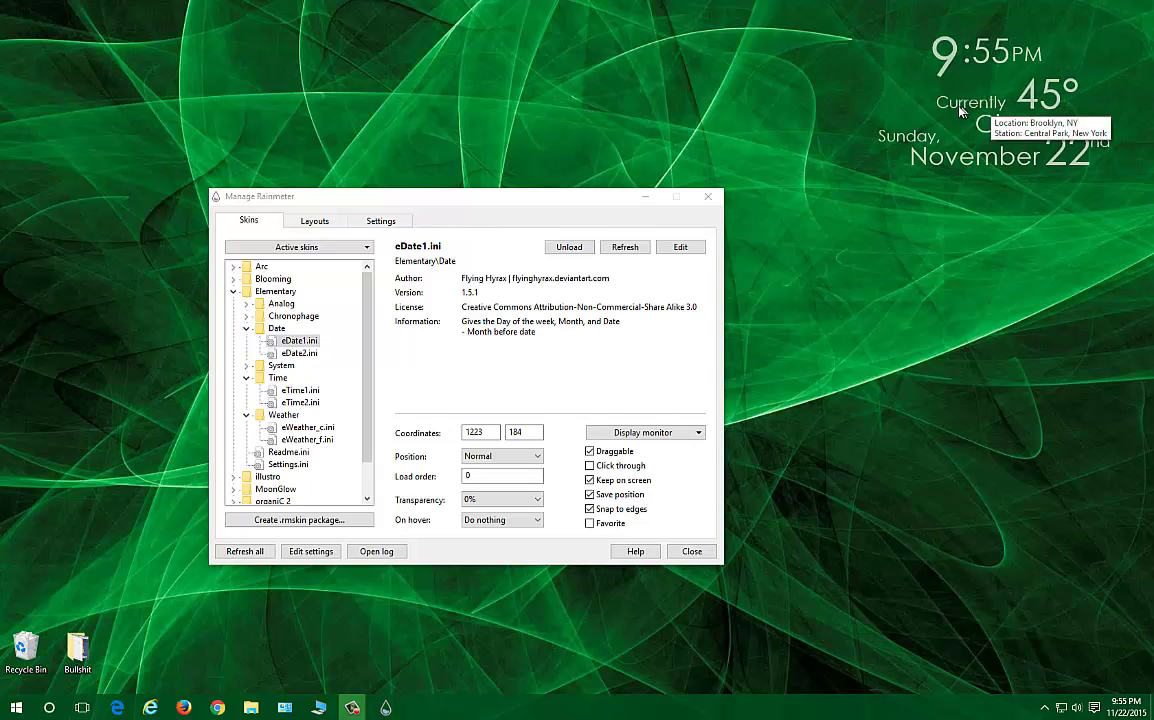
# Step: Shift the weather and clock skins slightly left to line up with the date, and close the Rainmeter management window
pyautogui.moveTo(997, 115); pyautogui.dragTo(964, 122)
pyautogui.moveTo(939, 55); pyautogui.dragTo(895, 72)
pyautogui.click(708, 196)
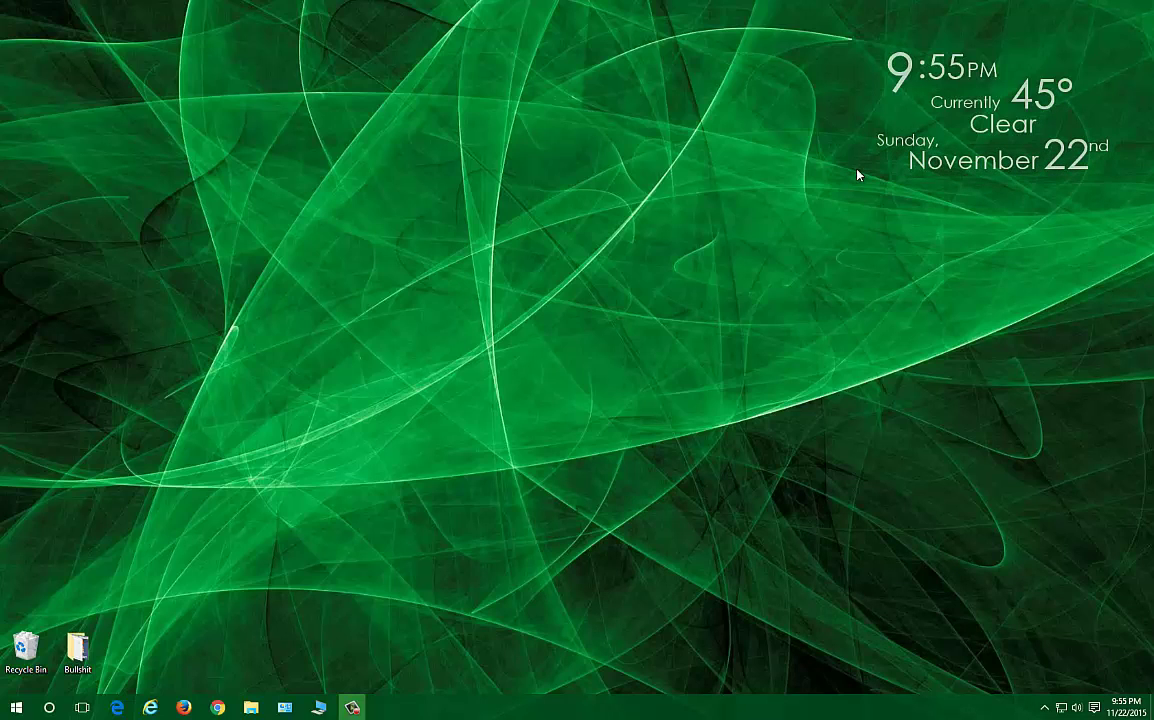
# Step: Open Task Manager in its detailed view and examine the CPU performance graph
pyautogui.rightClick(607, 450)
pyautogui.rightClick(703, 707)
pyautogui.click(594, 600)
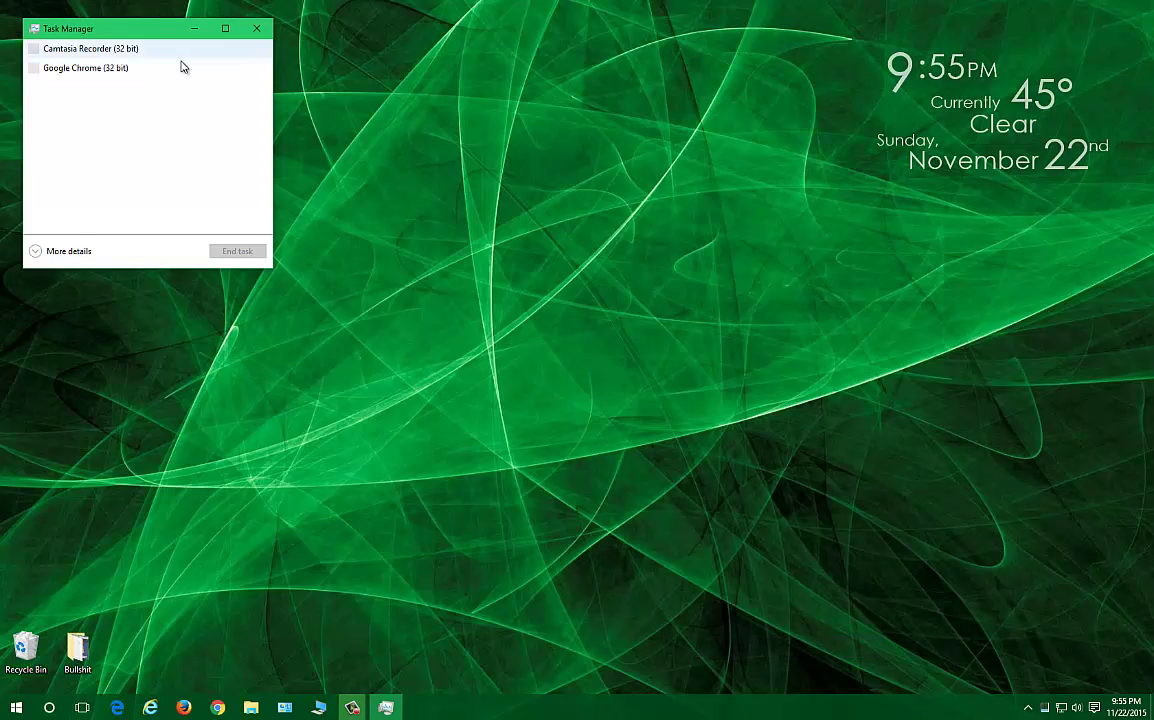
pyautogui.click(57, 249)
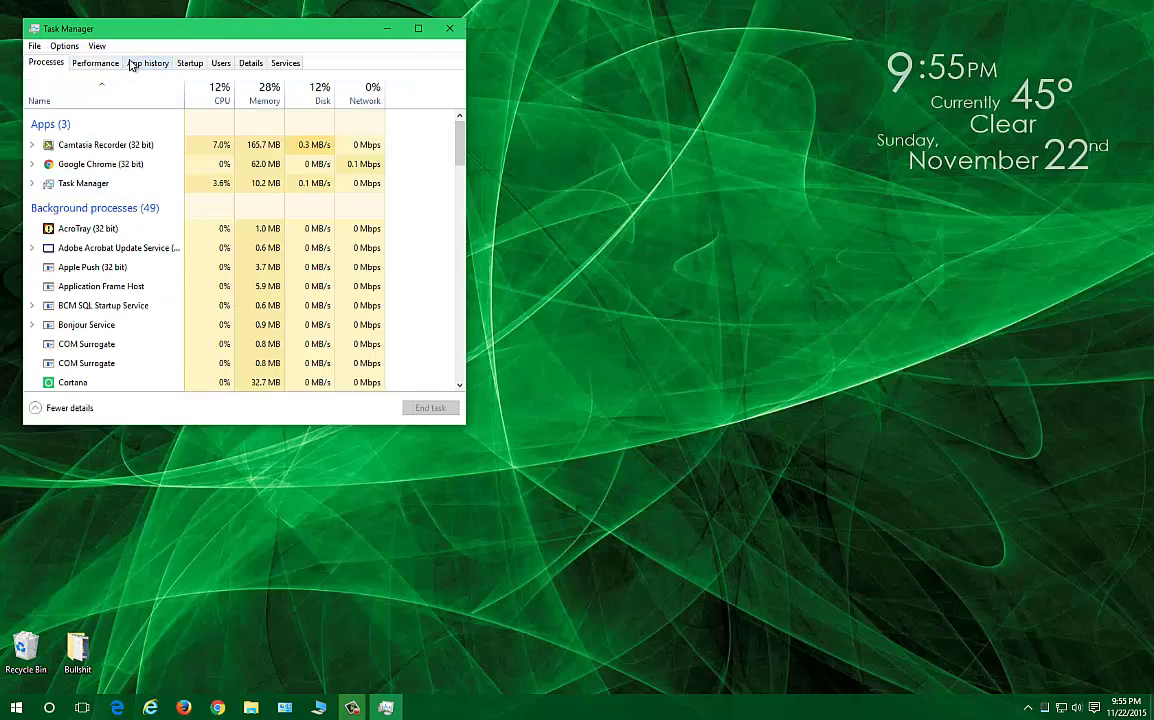
pyautogui.click(114, 62)
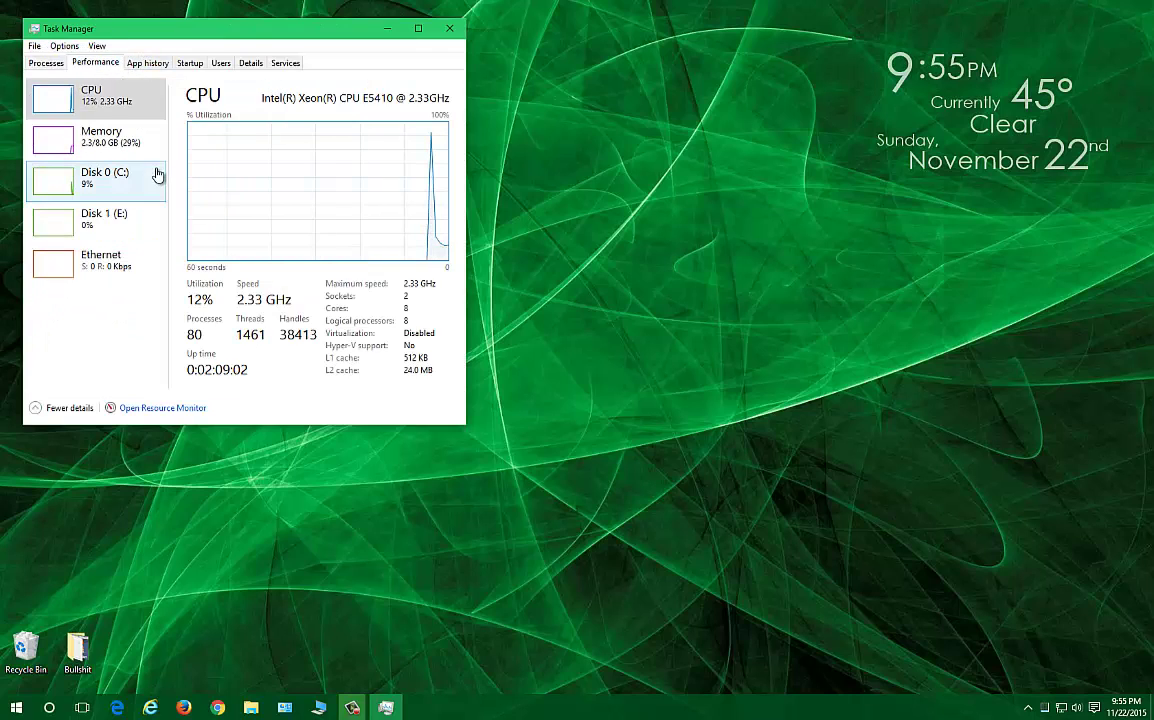
# Step: Find the Rainmeter background process in Task Manager's process list and select it to check its resource usage
pyautogui.click(50, 62)
pyautogui.scroll(-5, 240, 245)
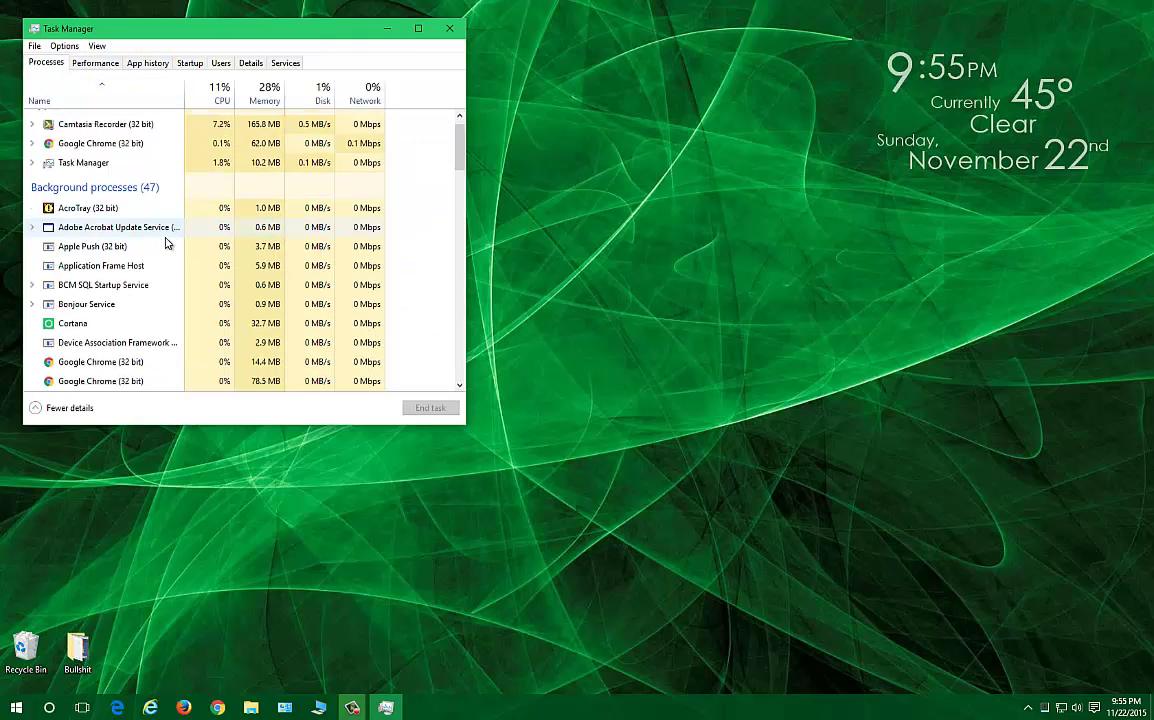
pyautogui.scroll(-7, 165, 245)
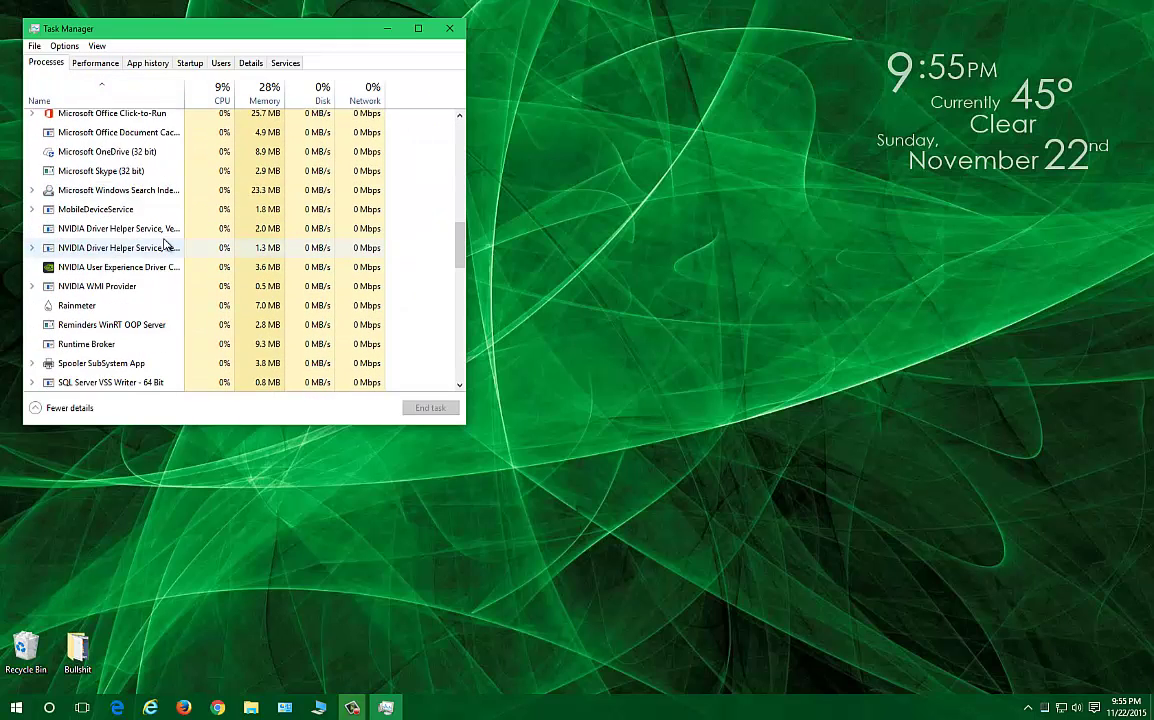
pyautogui.click(112, 226)
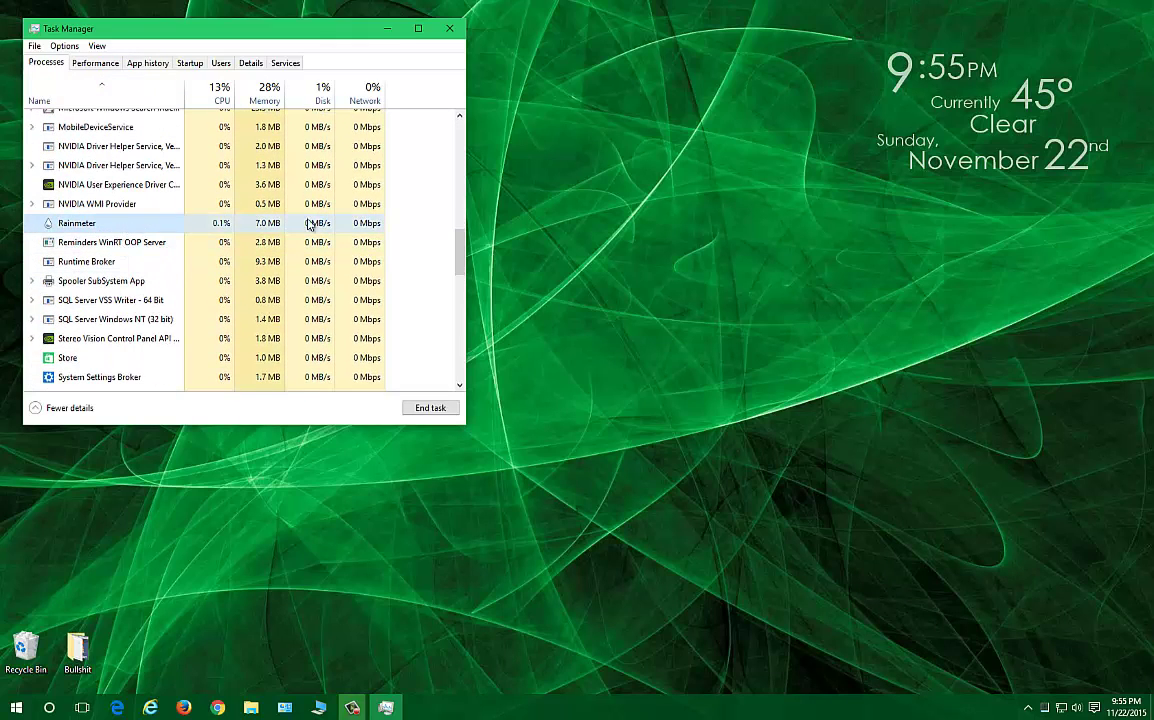